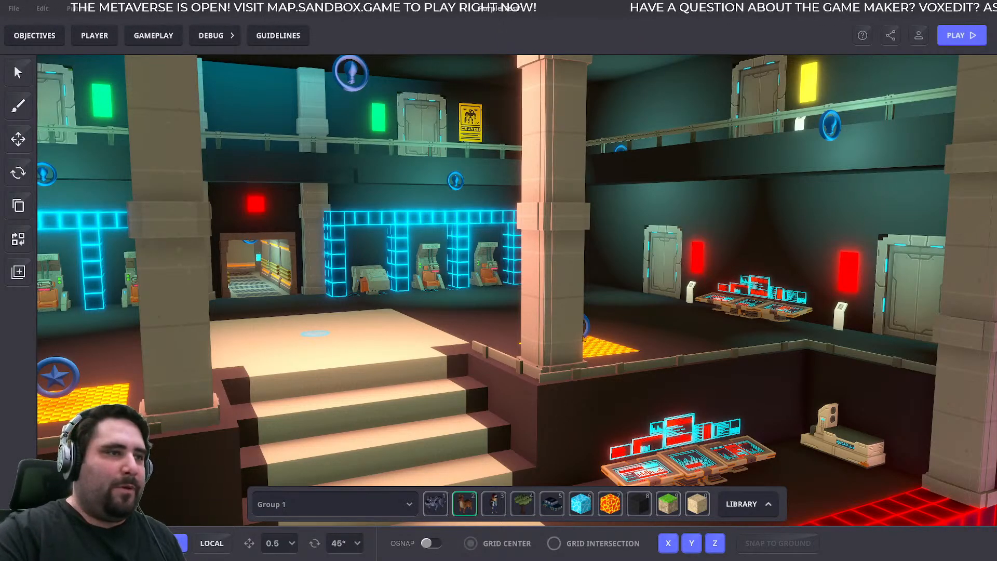
# - Examine the sci-fi hall from outside its windows and from inside, including the stairs, pillars, doors and arcade machines
pyautogui.scroll(-8, 647, 334)
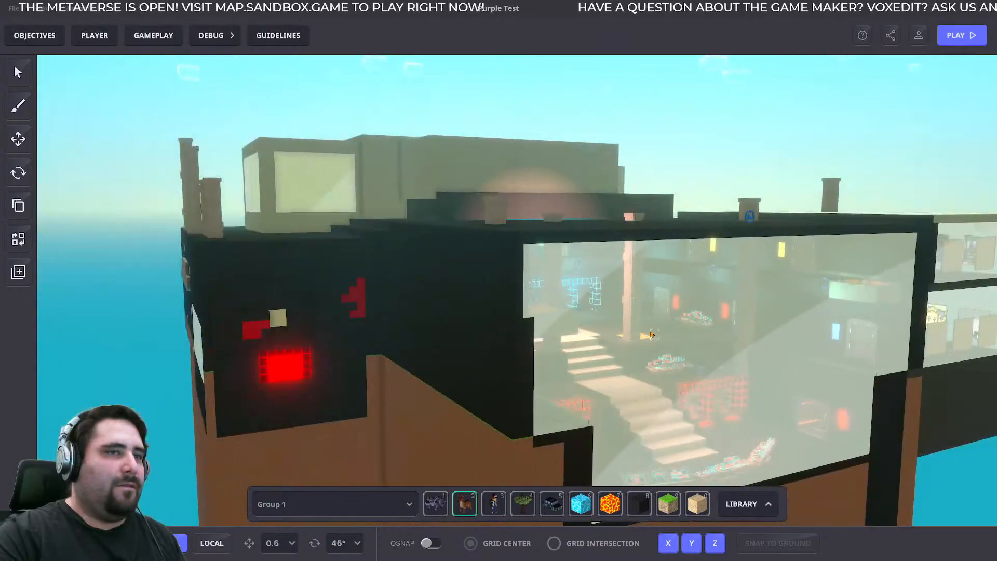
pyautogui.moveTo(700, 334); pyautogui.dragTo(643, 343, button='right')
pyautogui.moveTo(729, 358); pyautogui.dragTo(688, 358, button='right')
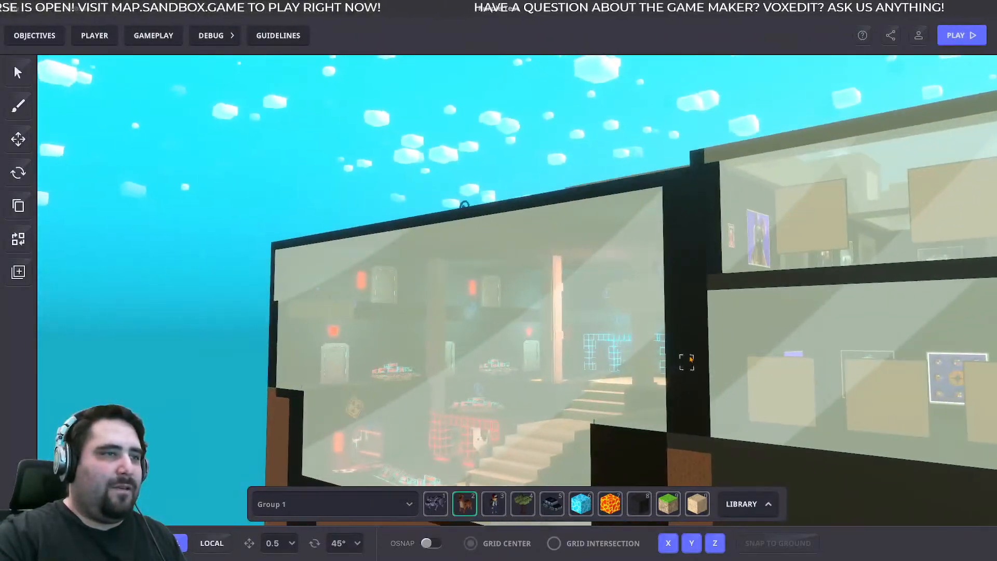
pyautogui.scroll(8, 691, 357)
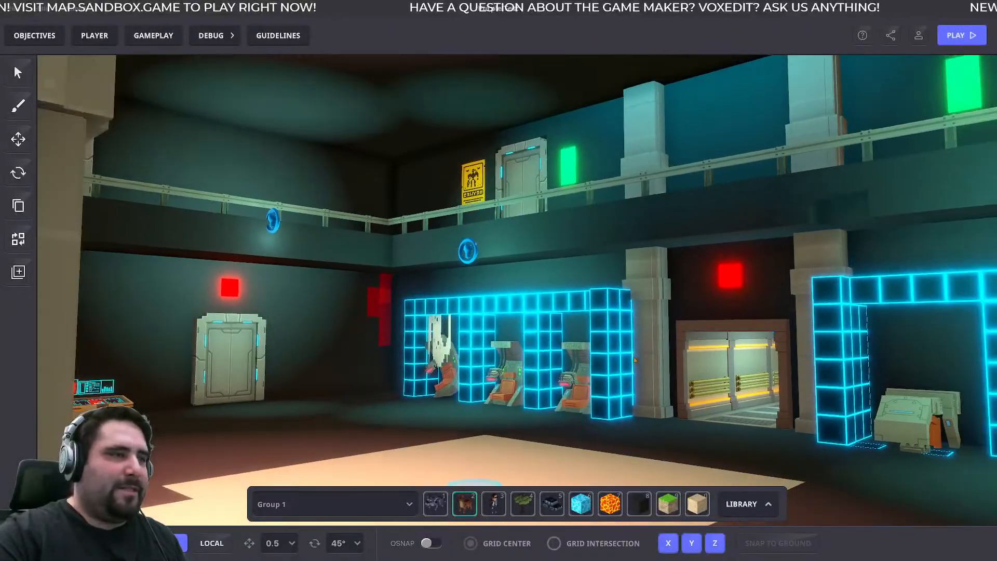
pyautogui.scroll(-3, 635, 360)
pyautogui.moveTo(634, 360); pyautogui.dragTo(614, 360, button='right')
pyautogui.scroll(-6, 614, 361)
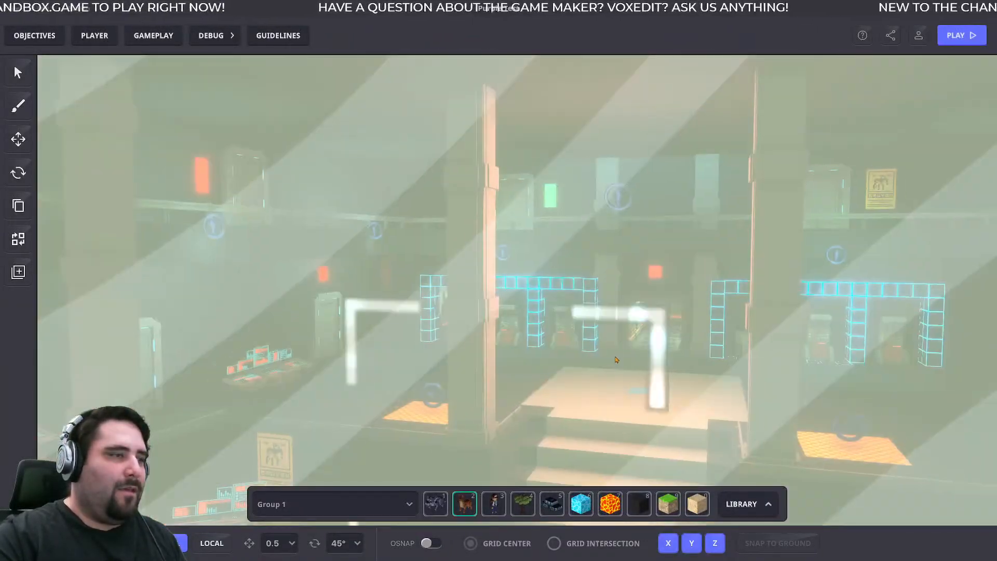
pyautogui.moveTo(700, 362); pyautogui.dragTo(739, 332, button='right')
pyautogui.scroll(-4, 543, 330)
pyautogui.scroll(-4, 534, 380)
pyautogui.scroll(-2, 659, 345)
# - Examine the upper-level sliding door between the green light panel and the yellow robot warning poster
pyautogui.scroll(5, 657, 344)
pyautogui.scroll(4, 725, 323)
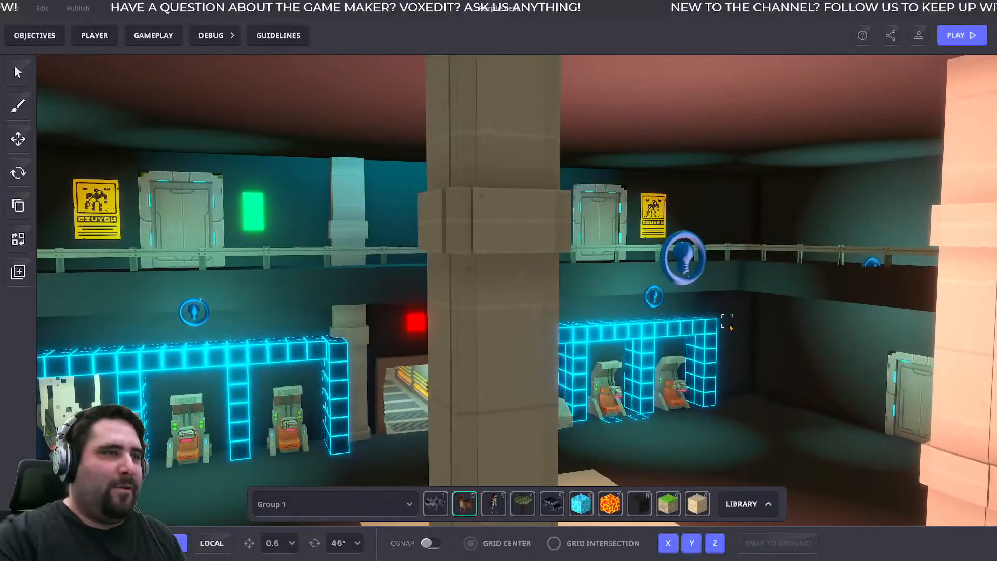
pyautogui.scroll(2, 726, 324)
pyautogui.moveTo(693, 304); pyautogui.dragTo(683, 323, button='middle')
pyautogui.scroll(5, 570, 317)
pyautogui.moveTo(570, 316); pyautogui.dragTo(588, 381, button='middle')
pyautogui.moveTo(587, 382); pyautogui.dragTo(629, 396, button='right')
pyautogui.moveTo(628, 396); pyautogui.dragTo(624, 381, button='middle')
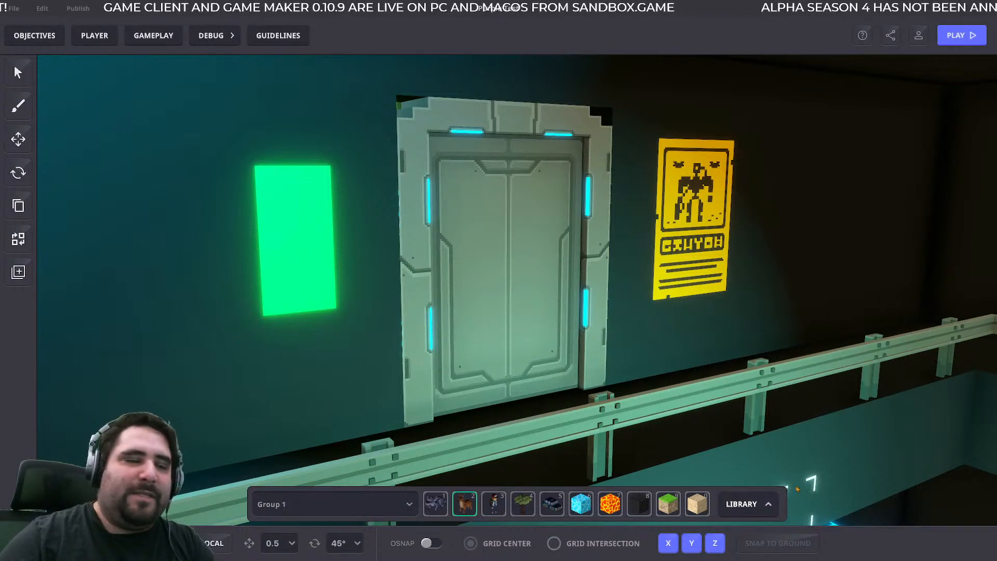
# - Search the Basics assets in the library for "sign" and for "rob", and close the library
pyautogui.click(749, 505)
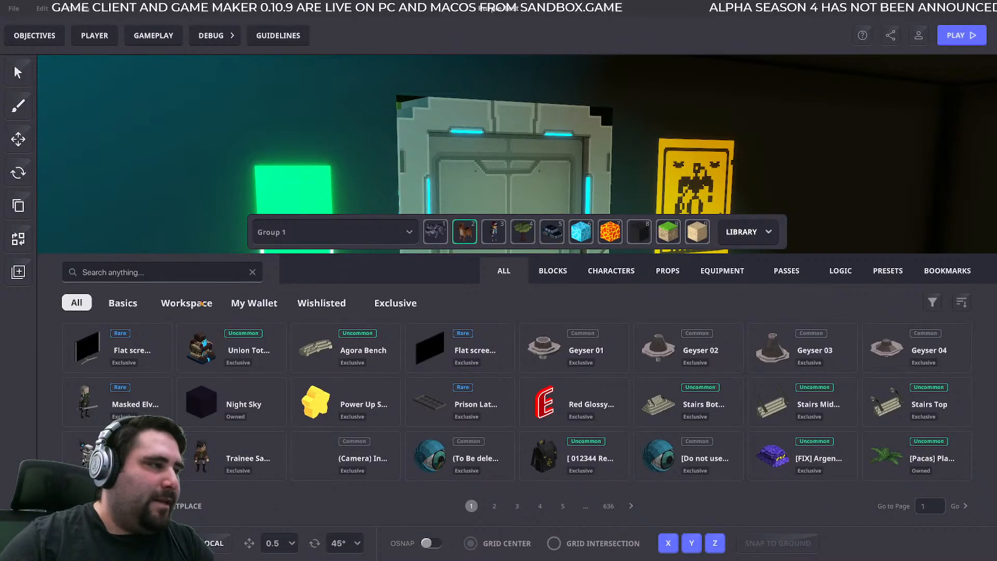
pyautogui.click(122, 303)
pyautogui.click(138, 273)
pyautogui.write('sign')
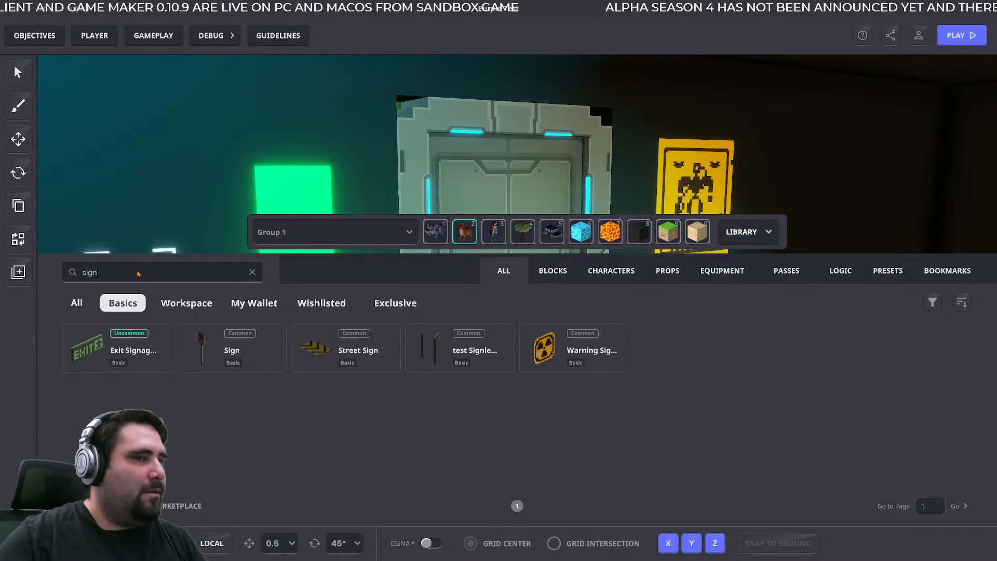
pyautogui.doubleClick(92, 274)
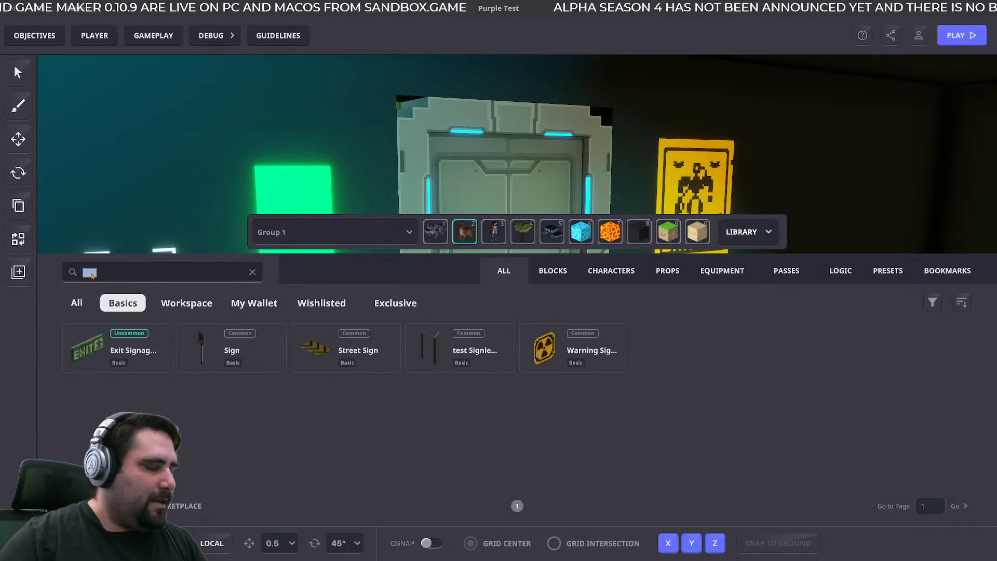
pyautogui.write('rob')
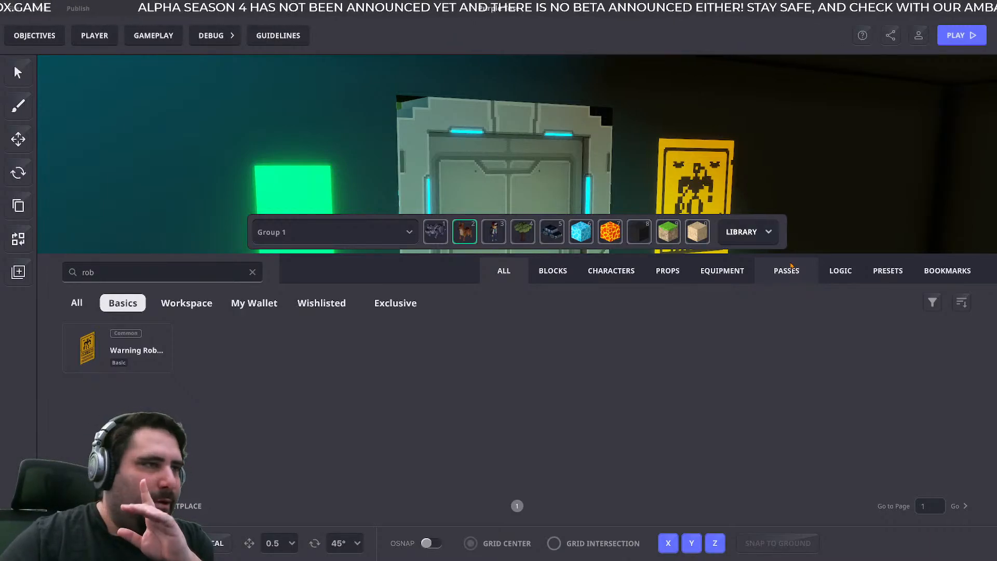
pyautogui.click(769, 232)
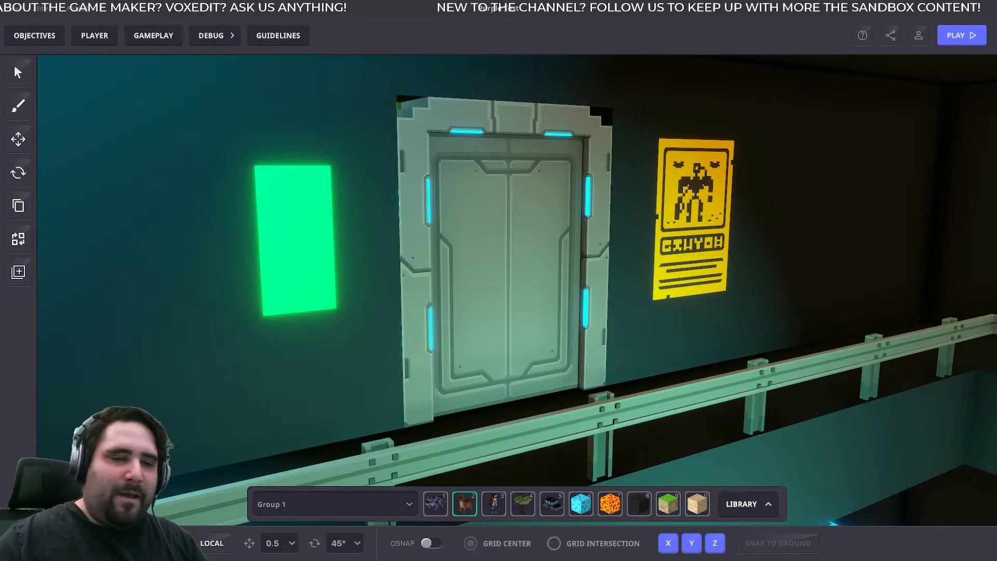
# - Switch to VoxEdit and open the Large_Space_Door V2 asset from its folder on the Desktop
pyautogui.hotkey('alt', 'Tab')
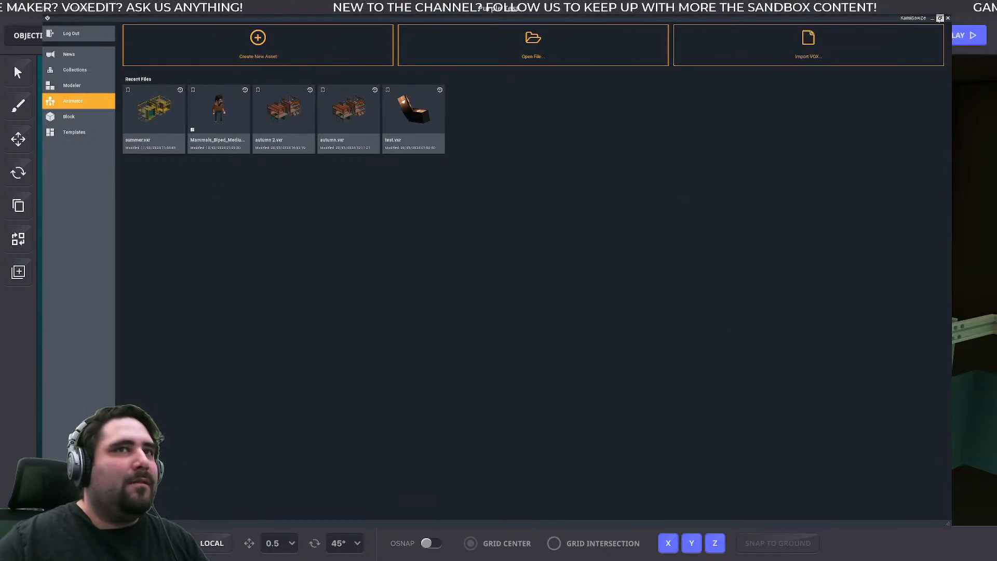
pyautogui.click(475, 42)
pyautogui.scroll(-3, 385, 250)
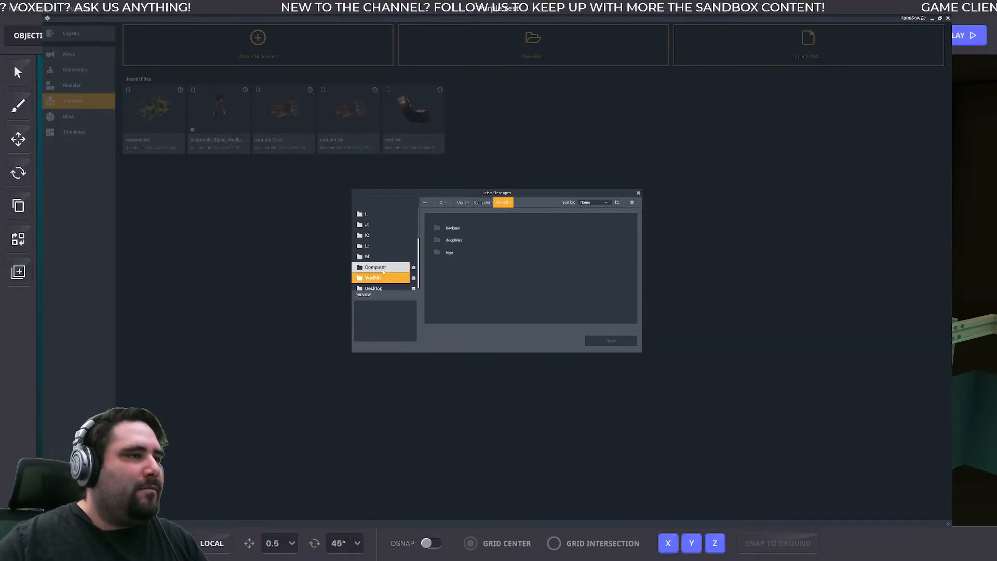
pyautogui.click(374, 284)
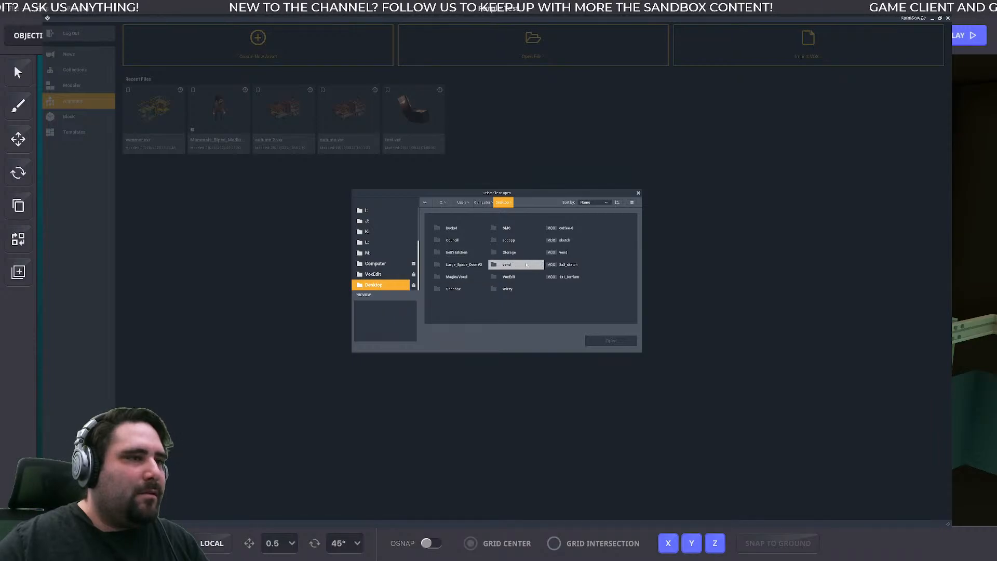
pyautogui.doubleClick(464, 264)
pyautogui.click(463, 229)
pyautogui.click(611, 341)
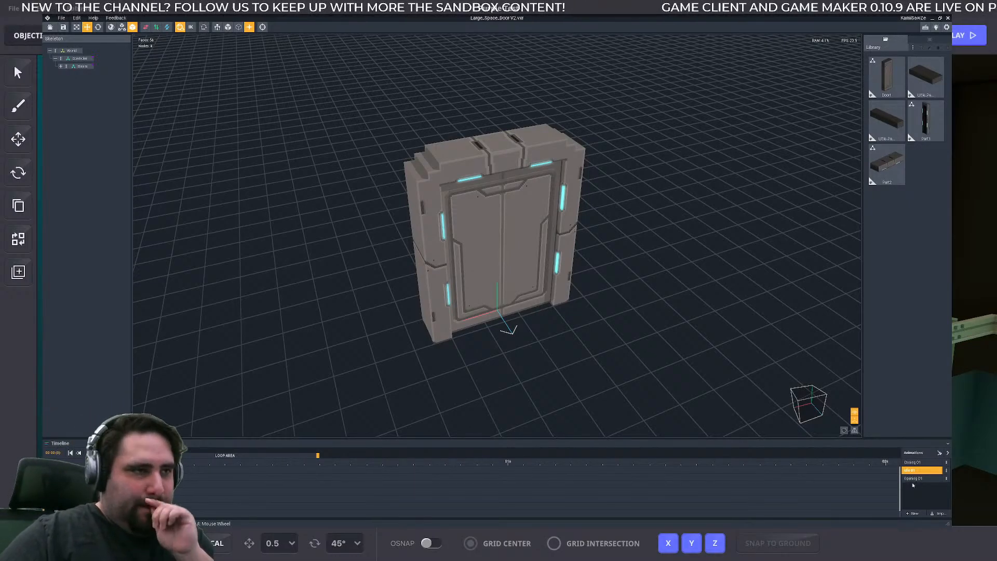
# - Examine the space door model and preview its opening and closing animations
pyautogui.scroll(5, 497, 245)
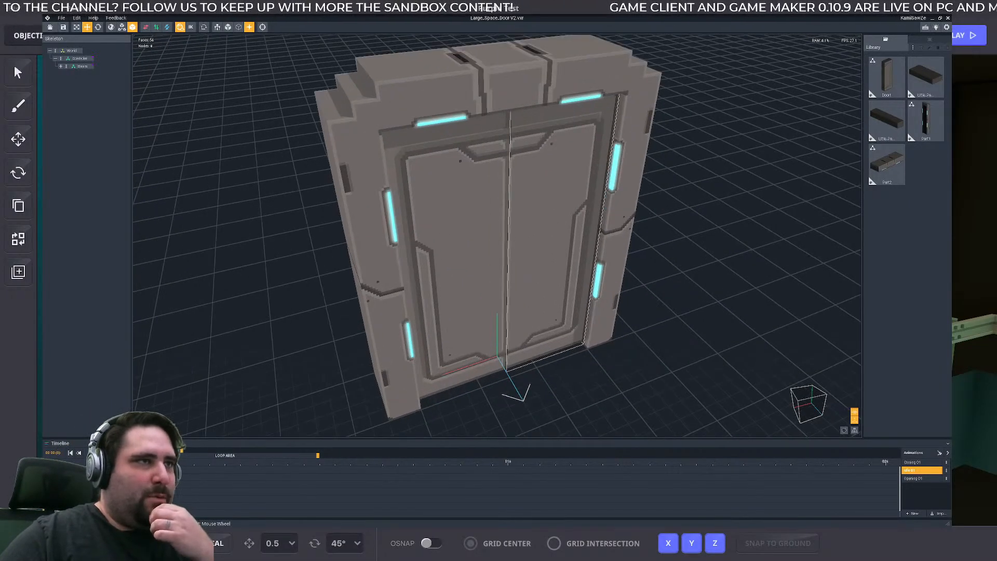
pyautogui.moveTo(421, 280); pyautogui.dragTo(511, 208, button='right')
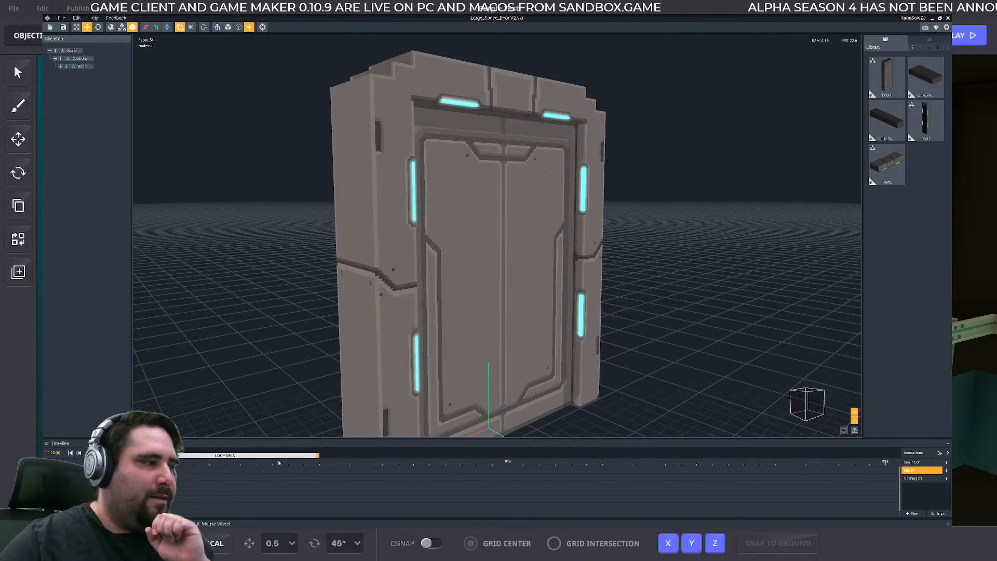
pyautogui.click(919, 479)
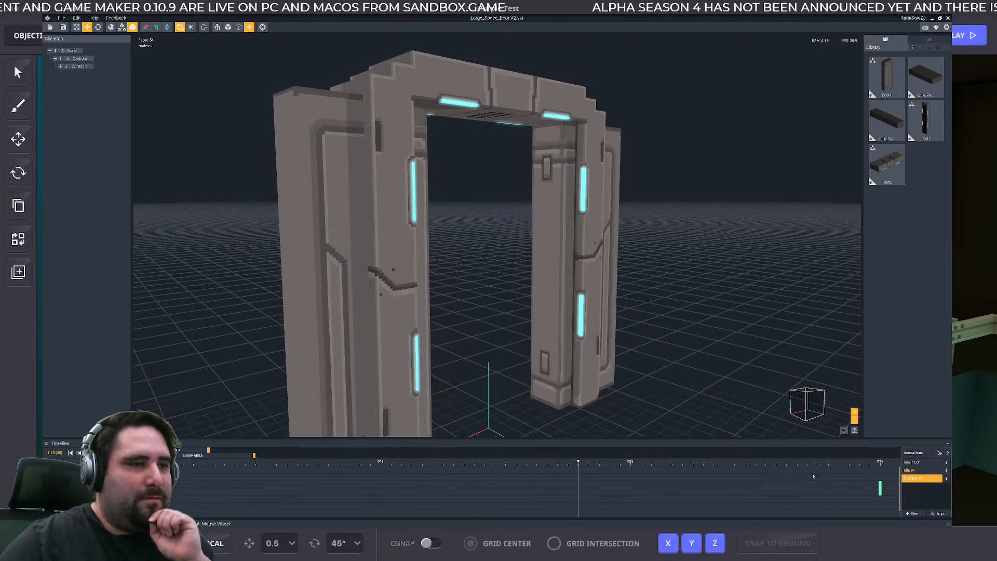
pyautogui.click(912, 465)
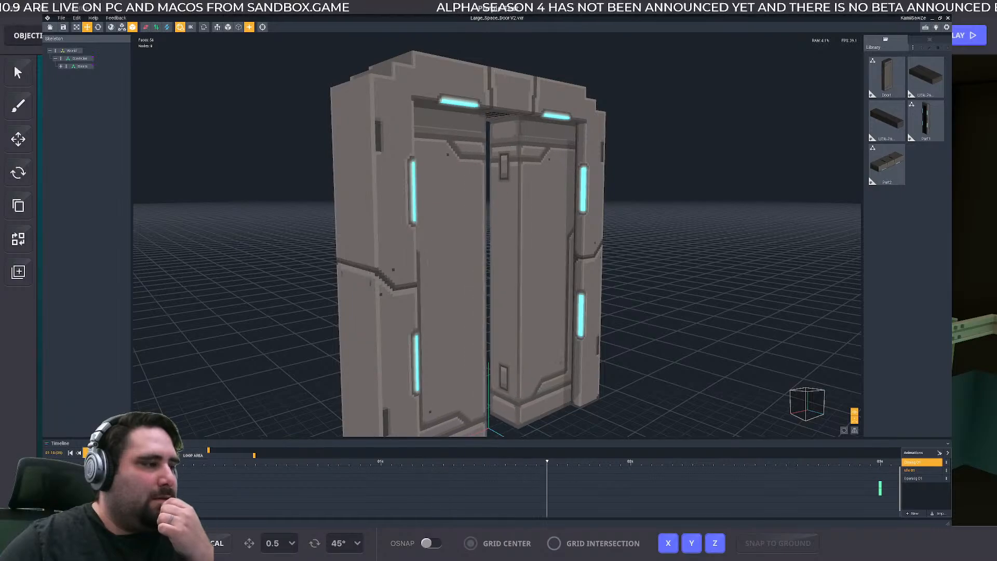
pyautogui.scroll(-4, 413, 333)
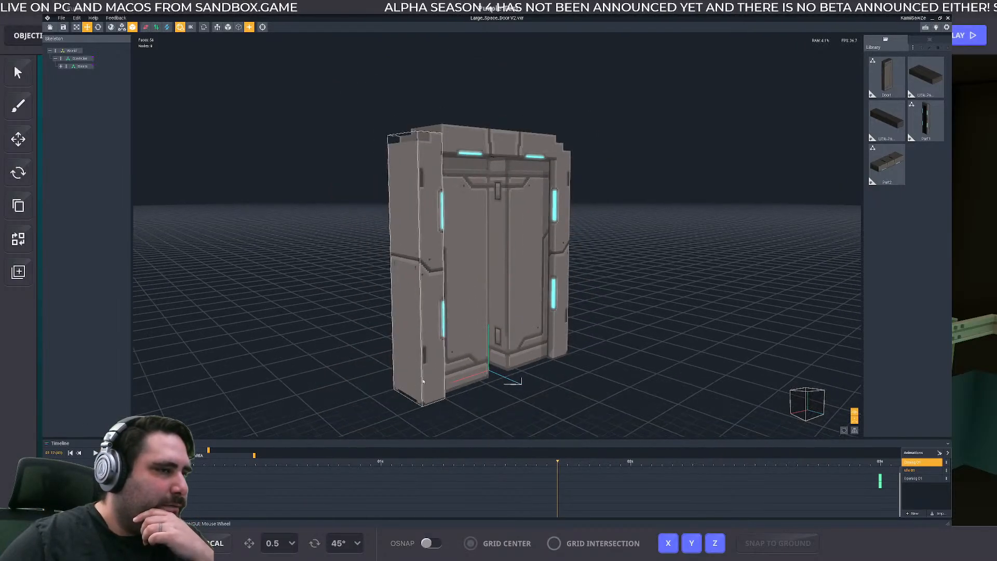
pyautogui.click(470, 327)
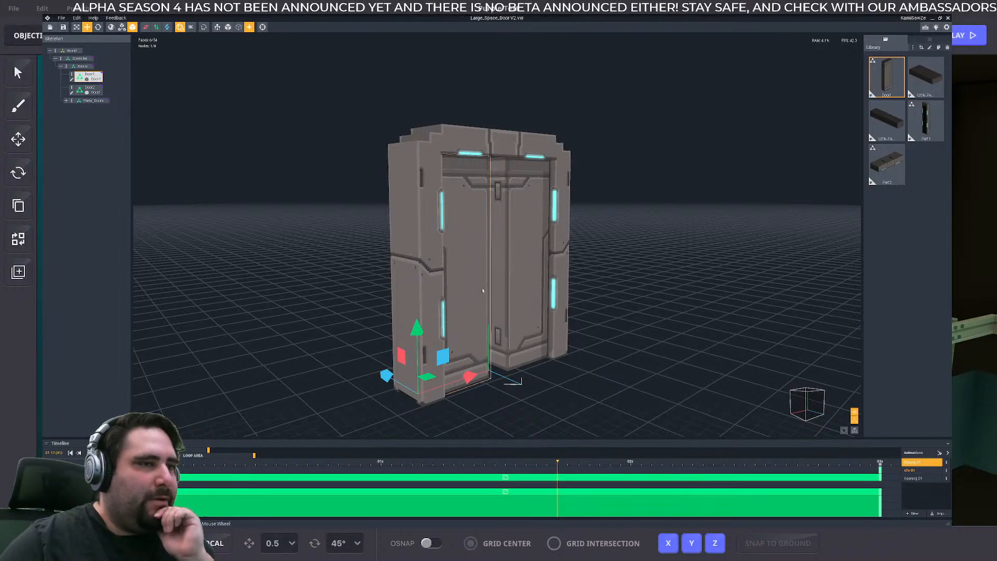
pyautogui.click(923, 478)
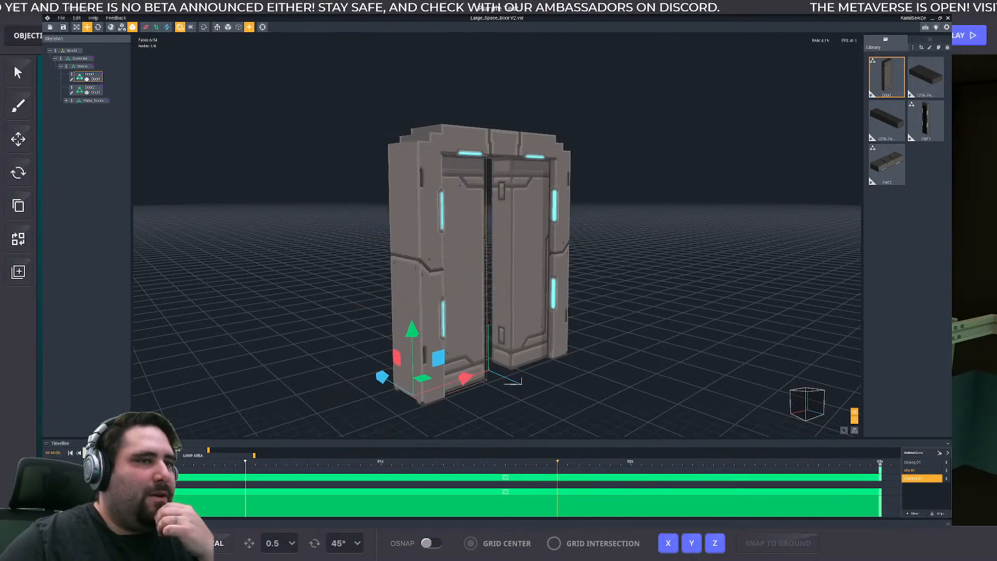
pyautogui.click(923, 463)
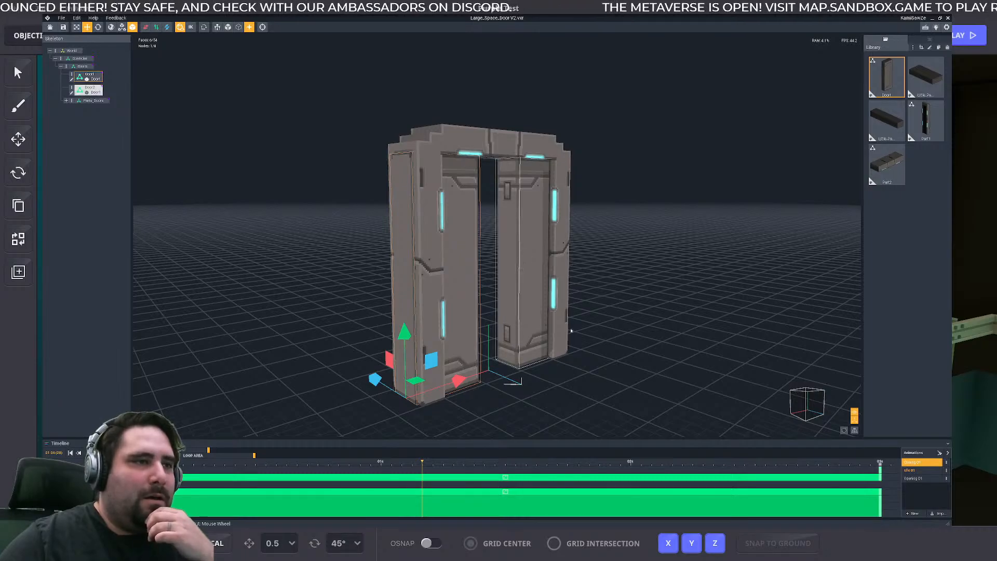
# - Inspect the door panels and frame from several angles with the closing animation rewound to its start
pyautogui.moveTo(449, 176); pyautogui.dragTo(426, 363, button='right')
pyautogui.scroll(3, 427, 363)
pyautogui.moveTo(511, 395); pyautogui.dragTo(541, 350, button='middle')
pyautogui.moveTo(526, 341); pyautogui.dragTo(557, 314, button='right')
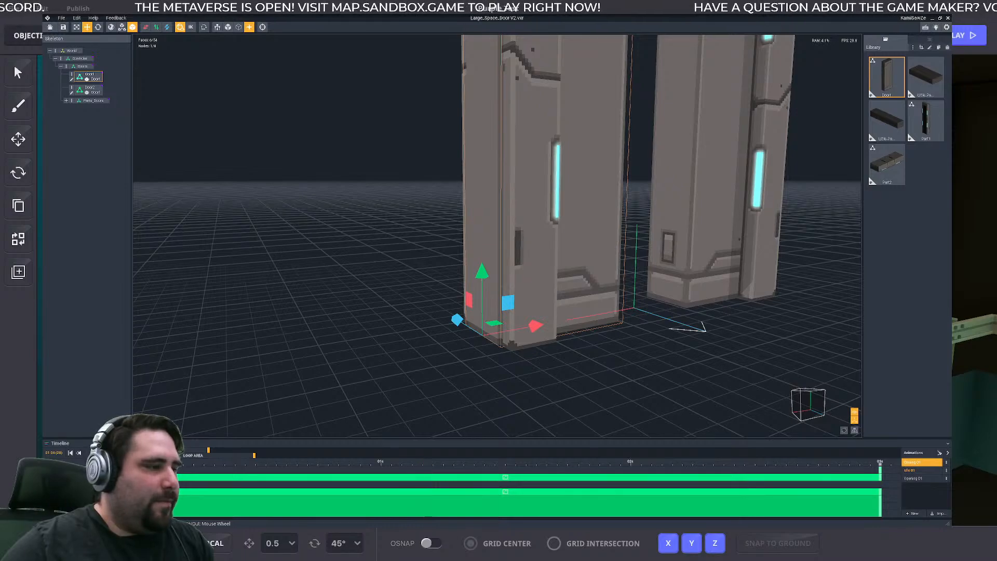
pyautogui.click(71, 452)
pyautogui.scroll(-3, 478, 109)
pyautogui.moveTo(483, 99); pyautogui.dragTo(463, 181, button='middle')
pyautogui.moveTo(463, 180); pyautogui.dragTo(495, 146, button='right')
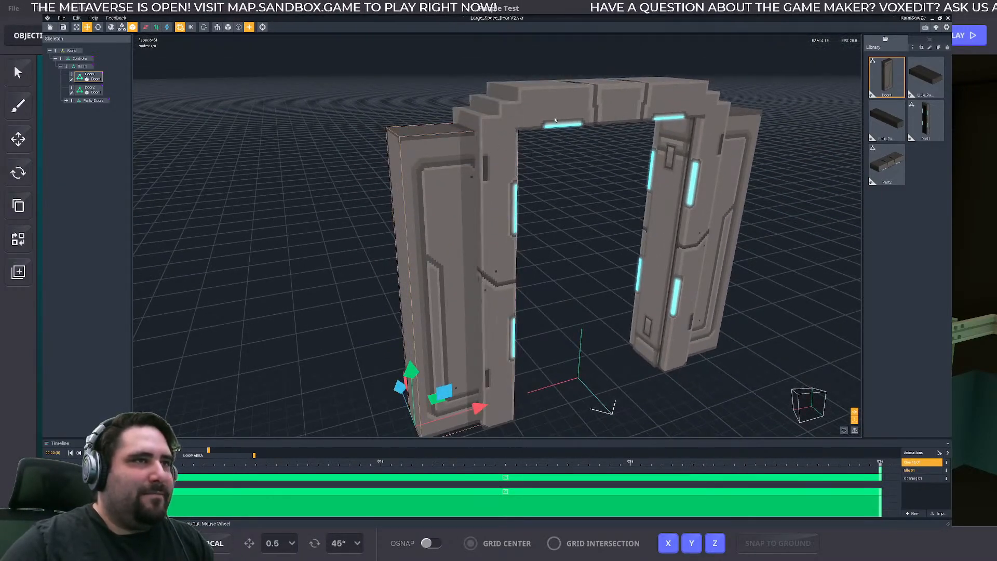
# - Open the door frame's side pillar, Part1, in the voxel modeler
pyautogui.click(501, 200)
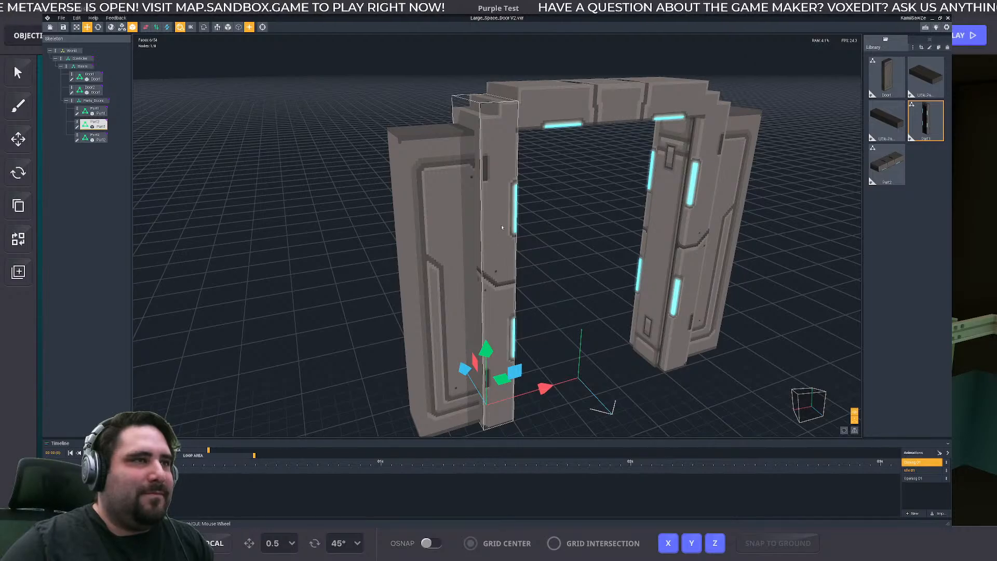
pyautogui.doubleClick(508, 222)
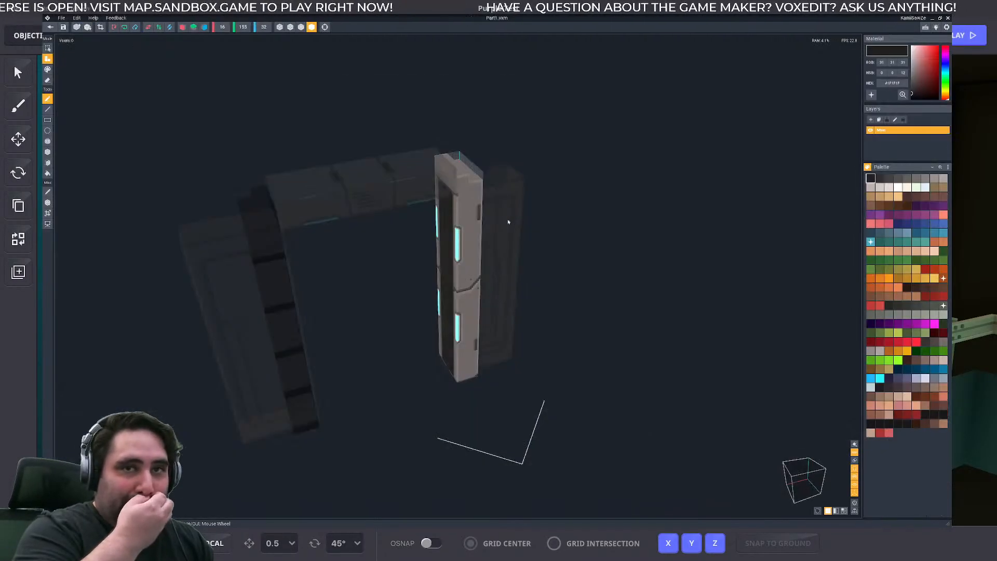
pyautogui.moveTo(473, 310); pyautogui.dragTo(490, 297, button='right')
pyautogui.scroll(4, 463, 335)
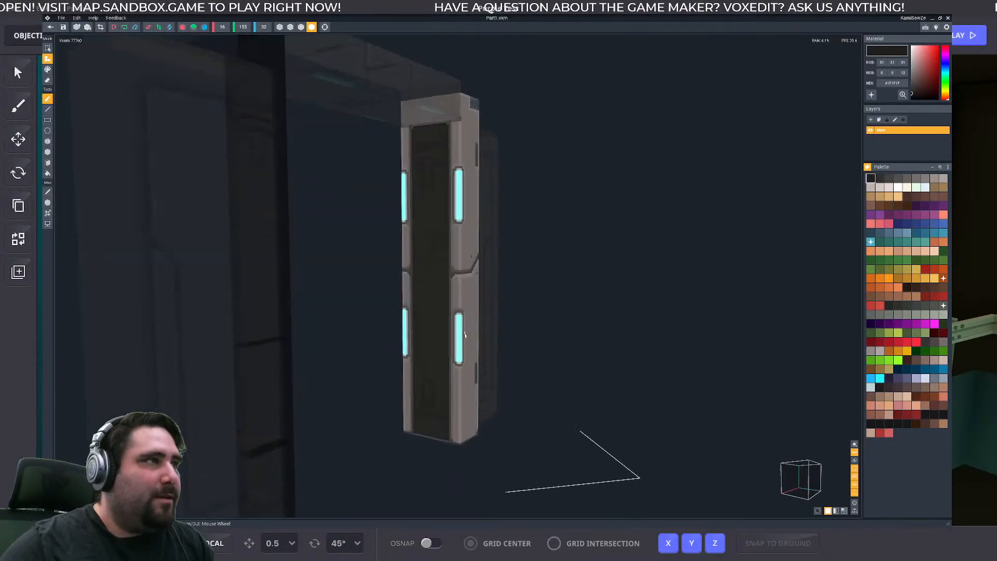
pyautogui.moveTo(463, 336)
pyautogui.mouseDown(button='right')
pyautogui.moveTo(464, 328)
pyautogui.moveTo(459, 346)
pyautogui.mouseUp(button='right')
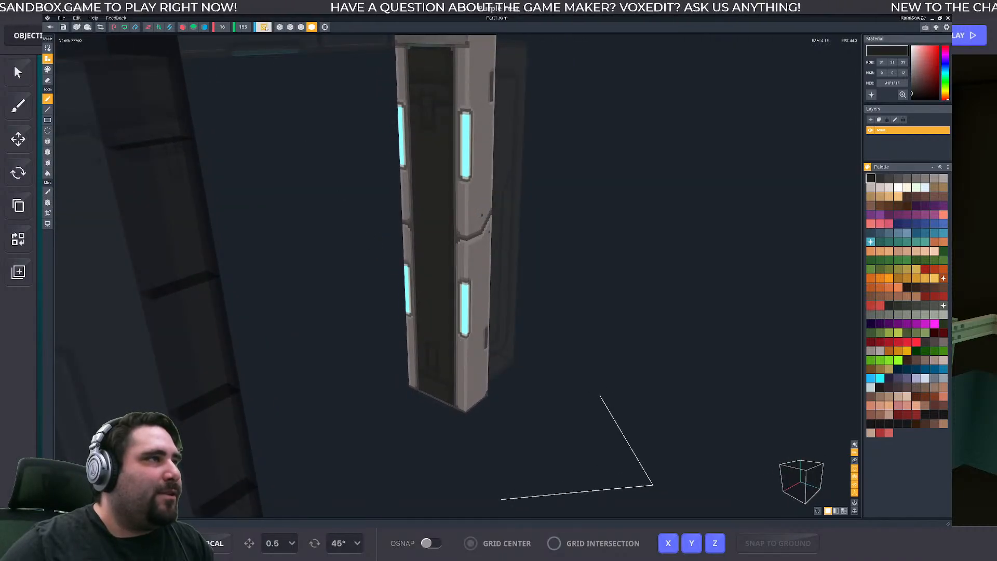
# - Examine the pillar's underside, inner face and lower light strips
pyautogui.scroll(3, 405, 238)
pyautogui.moveTo(384, 339); pyautogui.dragTo(407, 277, button='middle')
pyautogui.scroll(1, 407, 277)
pyautogui.moveTo(419, 293); pyautogui.dragTo(462, 432, button='right')
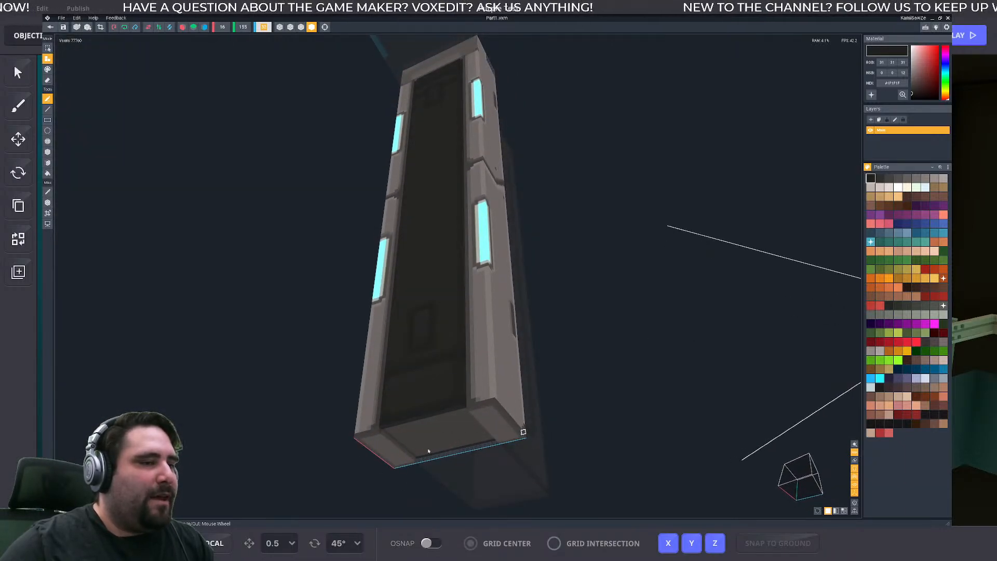
pyautogui.moveTo(480, 277); pyautogui.dragTo(495, 314, button='right')
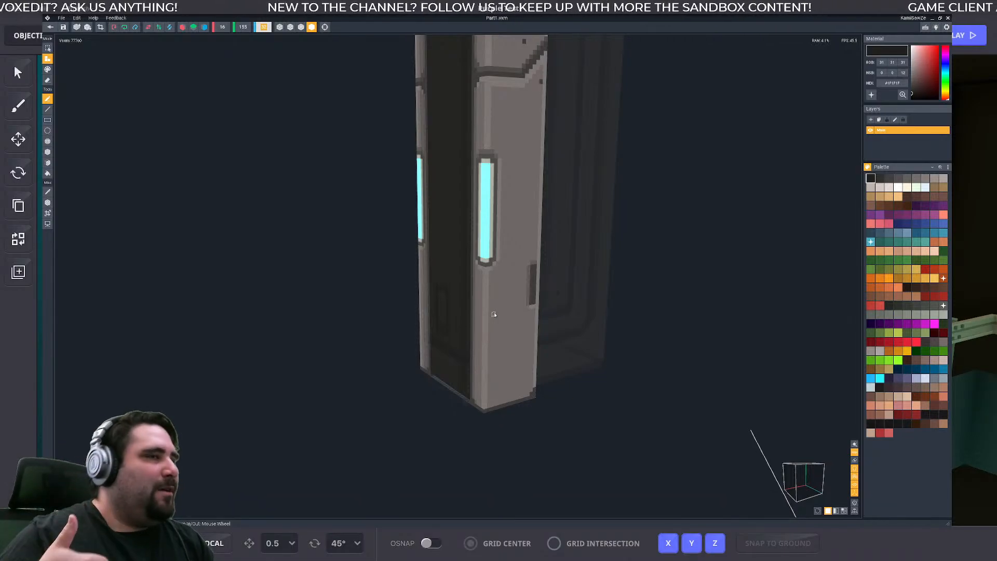
pyautogui.moveTo(489, 385)
pyautogui.mouseDown(button='right')
pyautogui.moveTo(474, 275)
pyautogui.moveTo(494, 399)
pyautogui.mouseUp(button='right')
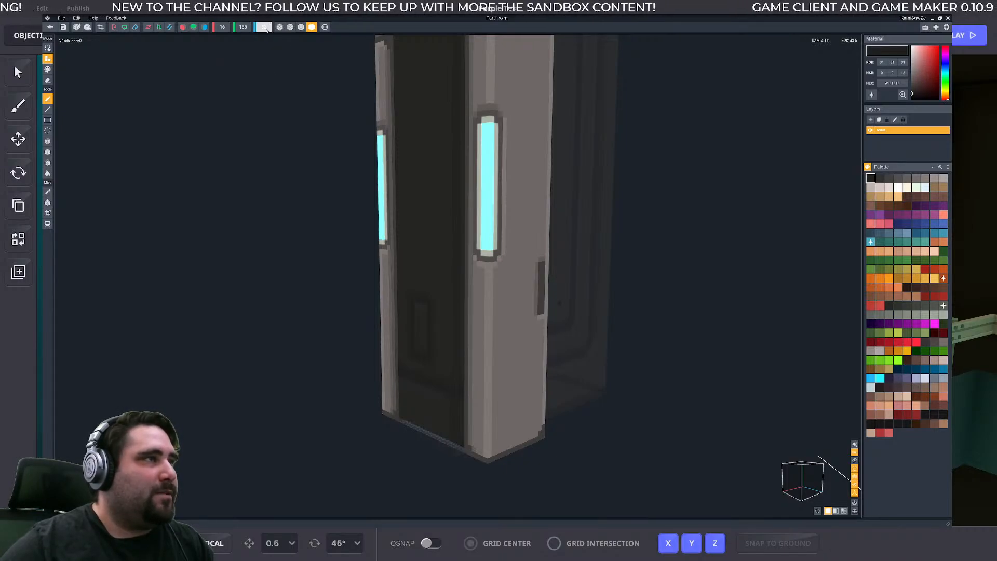
pyautogui.moveTo(434, 222); pyautogui.dragTo(468, 225, button='right')
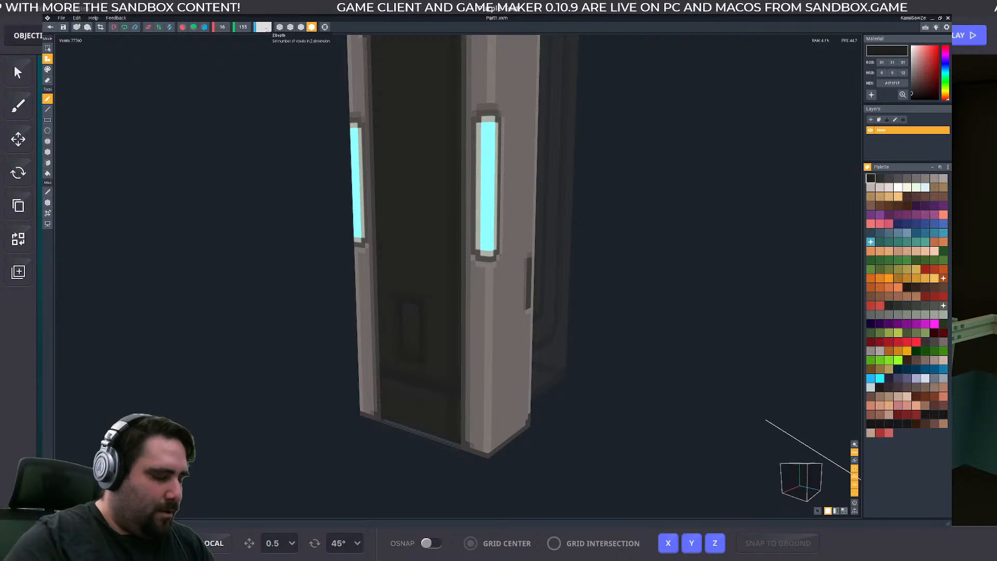
# - Examine the outer side of the door pillar from its base to its top
pyautogui.moveTo(437, 183)
pyautogui.mouseDown(button='right')
pyautogui.moveTo(478, 276)
pyautogui.moveTo(436, 182)
pyautogui.mouseUp(button='right')
pyautogui.scroll(-1, 481, 192)
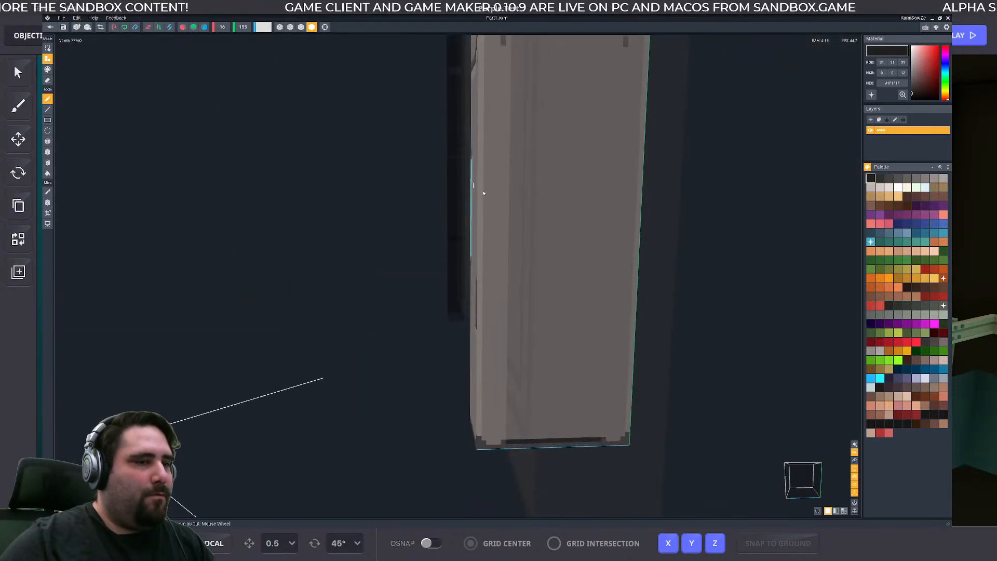
pyautogui.moveTo(522, 180); pyautogui.dragTo(503, 289, button='middle')
pyautogui.moveTo(522, 181); pyautogui.dragTo(523, 192, button='right')
pyautogui.scroll(-4, 528, 178)
pyautogui.moveTo(528, 178); pyautogui.dragTo(513, 274, button='middle')
pyautogui.moveTo(526, 164); pyautogui.dragTo(526, 163, button='right')
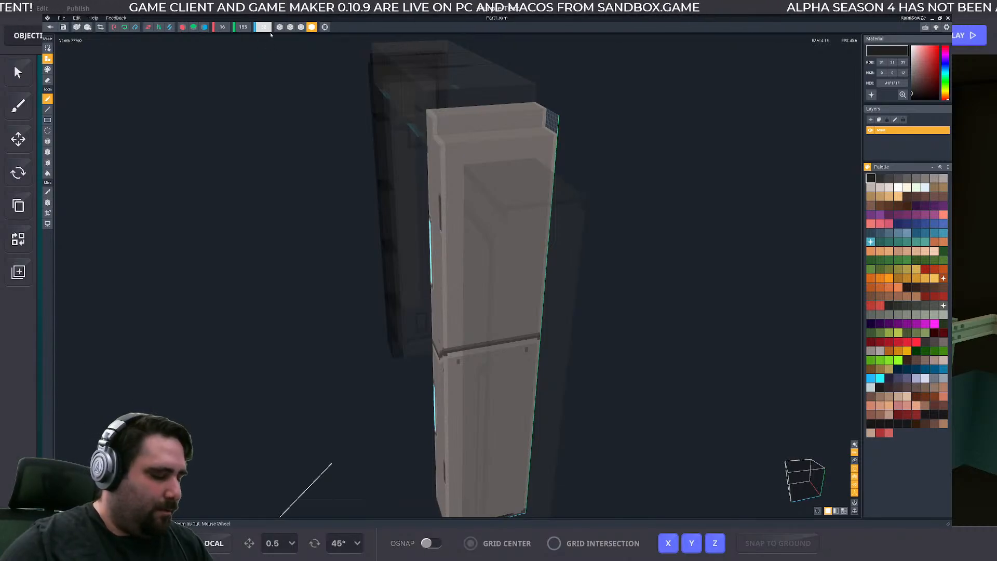
# - Extend the pillar's modeling volume upward past its stepped top with the volume resize tool
pyautogui.press('Return')
pyautogui.moveTo(471, 275); pyautogui.dragTo(417, 191, button='right')
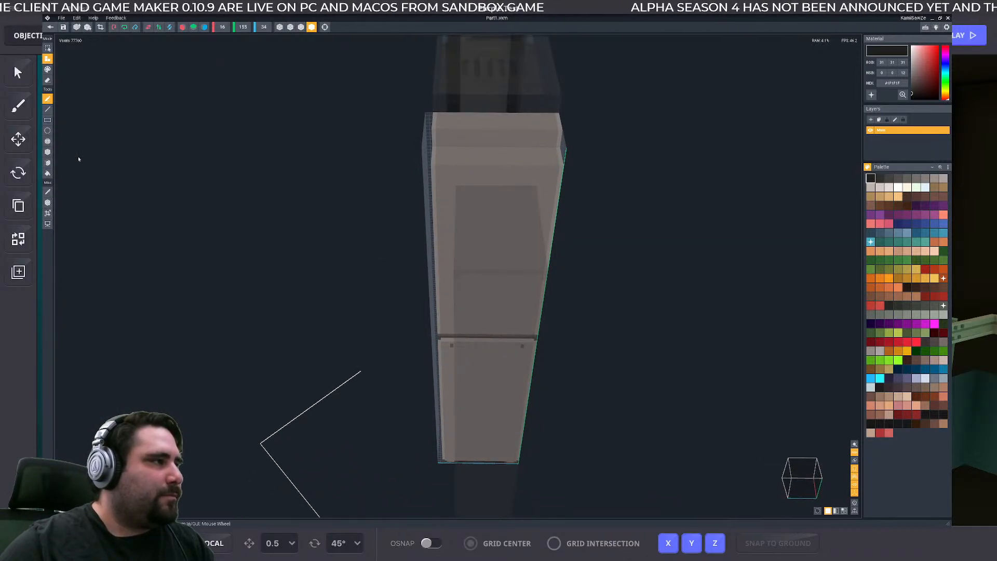
pyautogui.scroll(4, 470, 161)
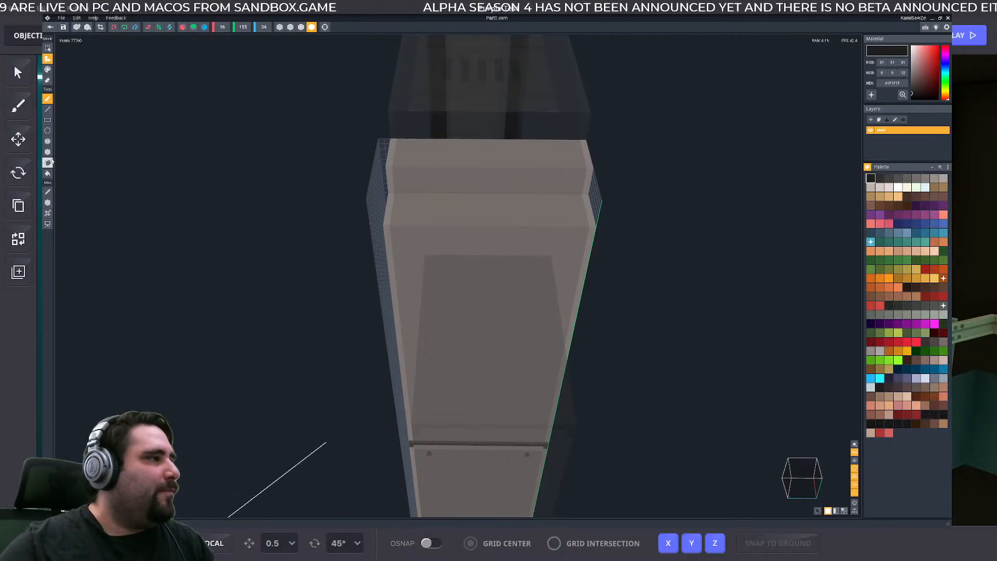
pyautogui.click(47, 213)
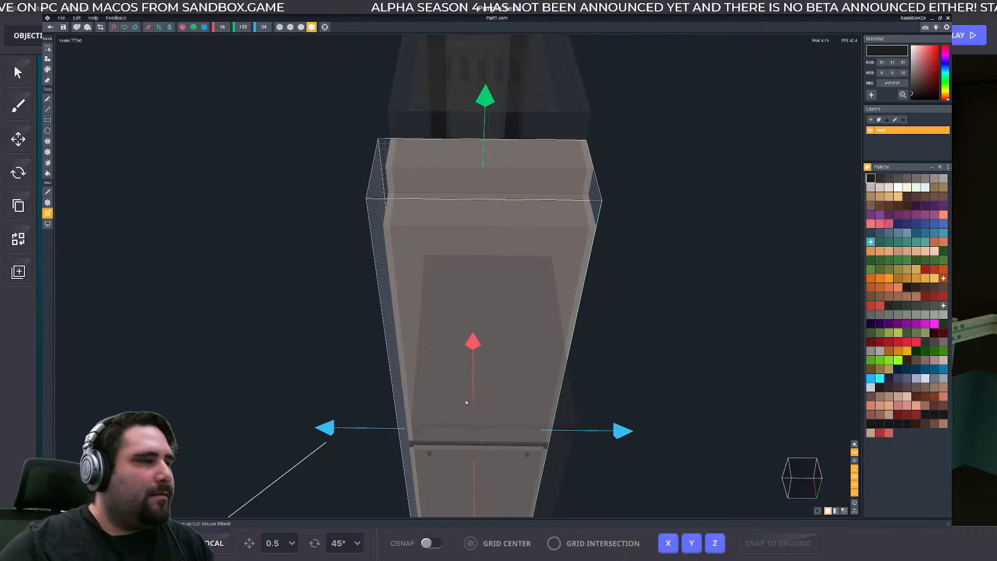
pyautogui.moveTo(328, 433); pyautogui.dragTo(334, 433)
pyautogui.moveTo(623, 430); pyautogui.dragTo(653, 430)
pyautogui.moveTo(462, 380); pyautogui.dragTo(463, 381, button='right')
pyautogui.moveTo(424, 72); pyautogui.dragTo(423, 45)
pyautogui.moveTo(398, 258); pyautogui.dragTo(392, 307, button='middle')
pyautogui.moveTo(392, 306); pyautogui.dragTo(454, 448, button='right')
# - Check the raised bounds from the pillar's front and sides, and apply the volume with a height of 160 voxels
pyautogui.scroll(3, 451, 441)
pyautogui.moveTo(375, 94); pyautogui.dragTo(394, 240, button='middle')
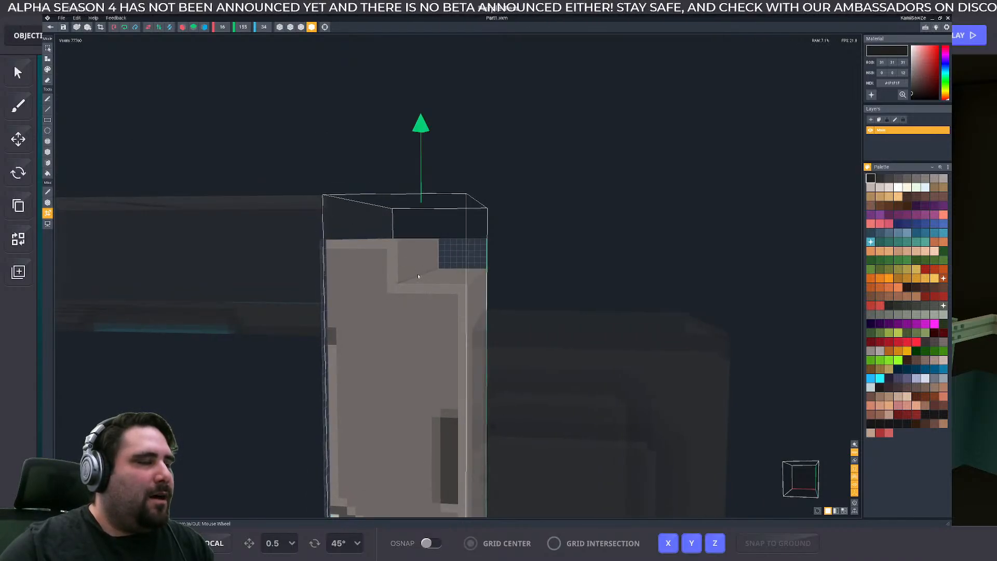
pyautogui.scroll(-3, 448, 272)
pyautogui.moveTo(448, 273); pyautogui.dragTo(462, 150, button='middle')
pyautogui.moveTo(489, 438); pyautogui.dragTo(489, 438, button='right')
pyautogui.scroll(4, 438, 279)
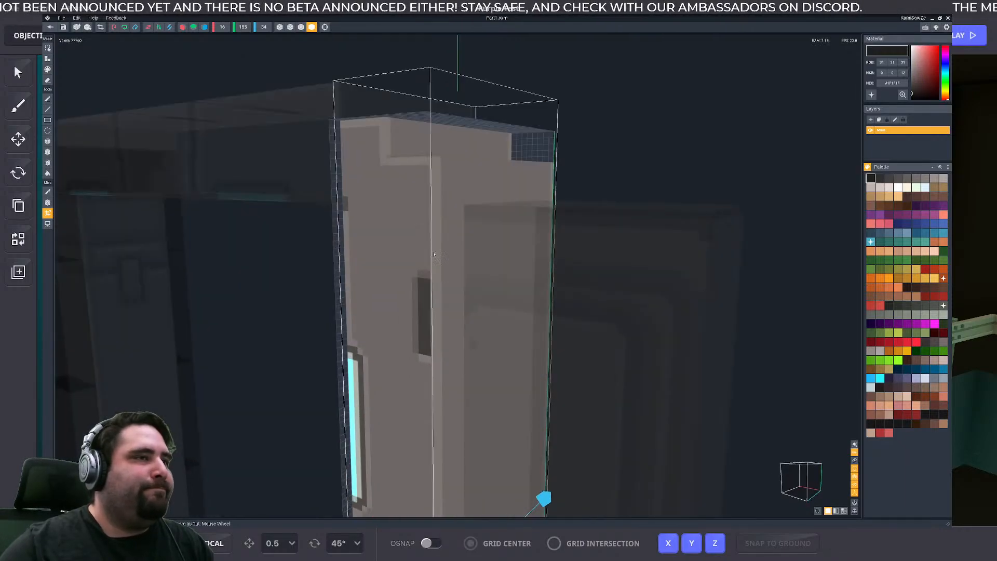
pyautogui.moveTo(434, 197); pyautogui.dragTo(434, 252, button='middle')
pyautogui.moveTo(478, 497); pyautogui.dragTo(477, 497, button='right')
pyautogui.press('Return')
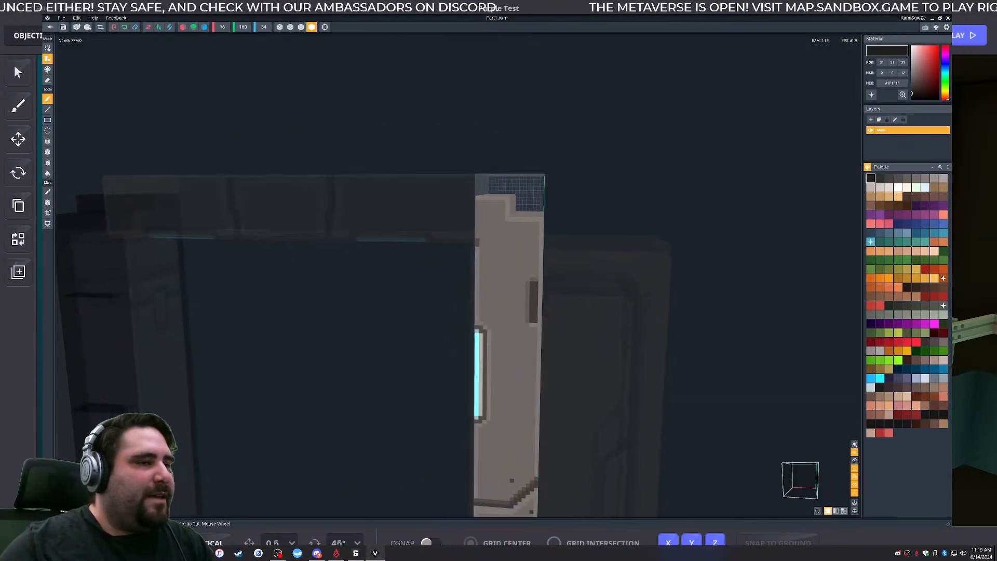
# - Switch back to the Game Maker level and select the Large Space Door beside the yellow poster
pyautogui.moveTo(542, 356); pyautogui.dragTo(429, 348, button='right')
pyautogui.scroll(-4, 428, 349)
pyautogui.moveTo(427, 349); pyautogui.dragTo(459, 225, button='middle')
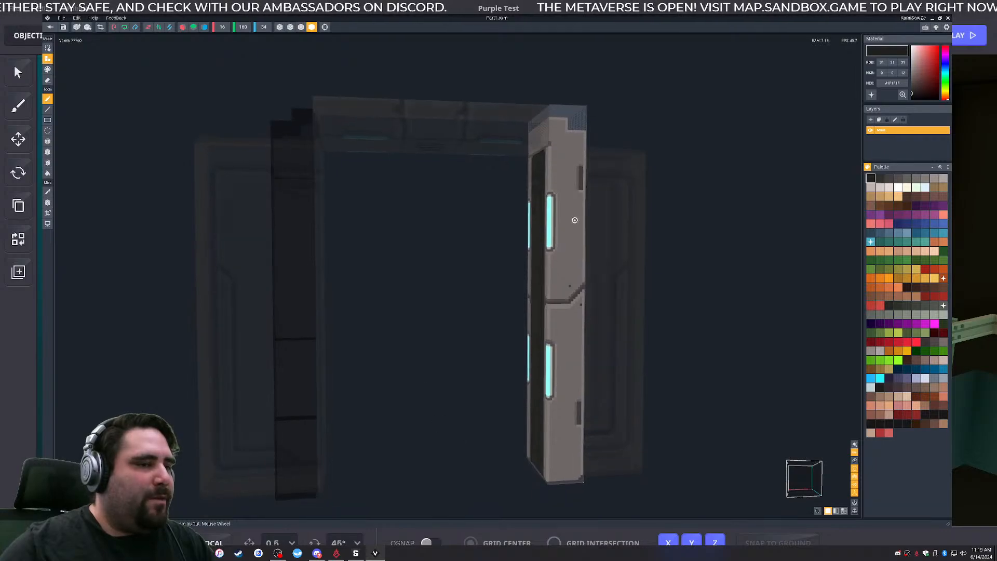
pyautogui.moveTo(574, 220); pyautogui.dragTo(530, 480, button='right')
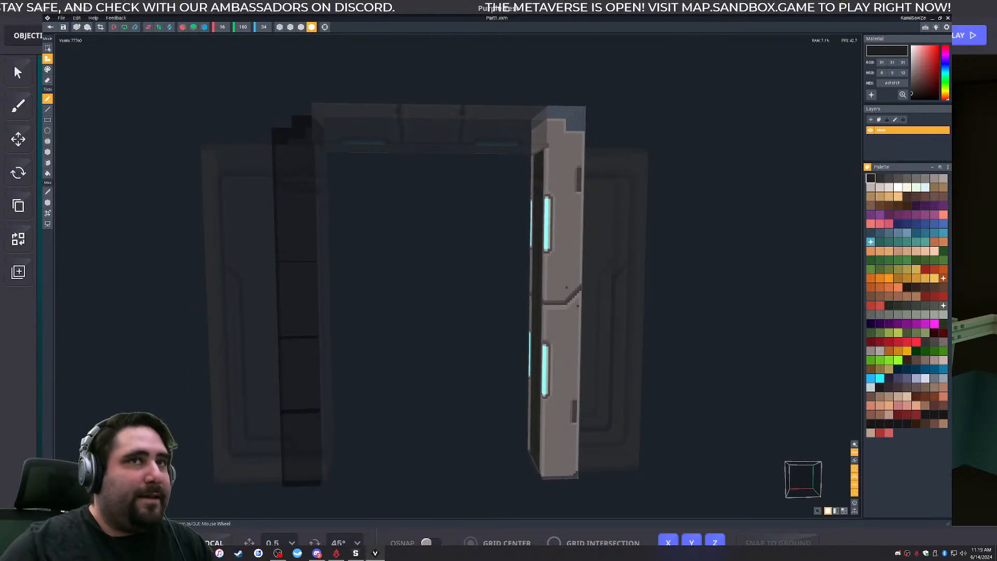
pyautogui.click(933, 19)
pyautogui.scroll(4, 632, 358)
pyautogui.moveTo(831, 410); pyautogui.dragTo(601, 378, button='middle')
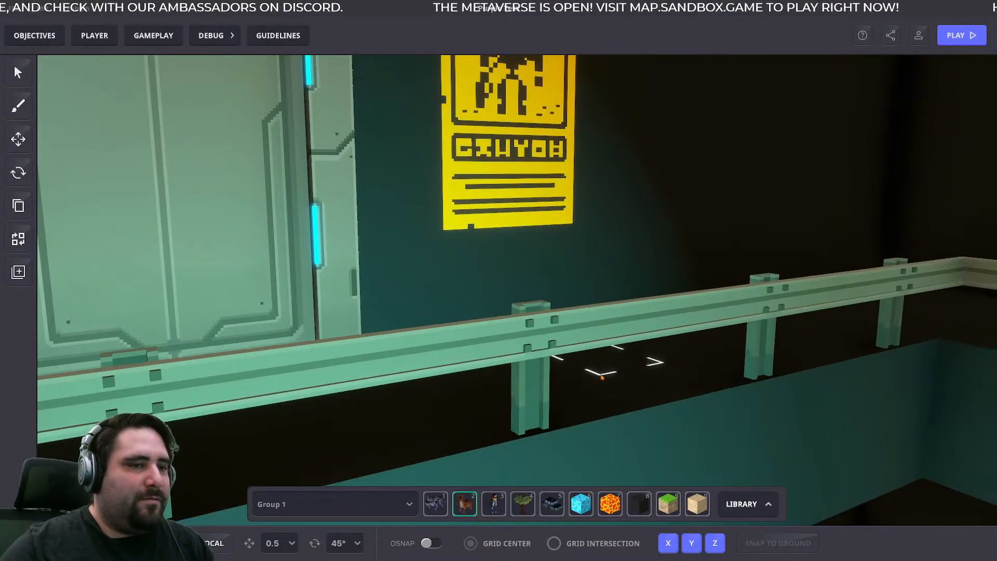
pyautogui.moveTo(349, 325); pyautogui.dragTo(480, 391, button='middle')
pyautogui.click(480, 391)
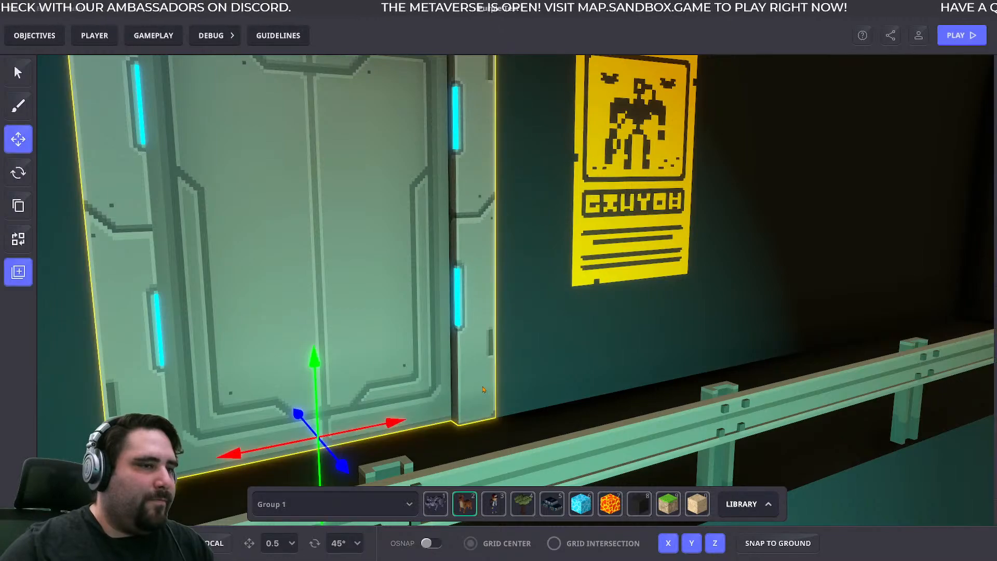
# - Try shifting the Large Space Door along its X axis to 35.01
pyautogui.moveTo(382, 422); pyautogui.dragTo(420, 415)
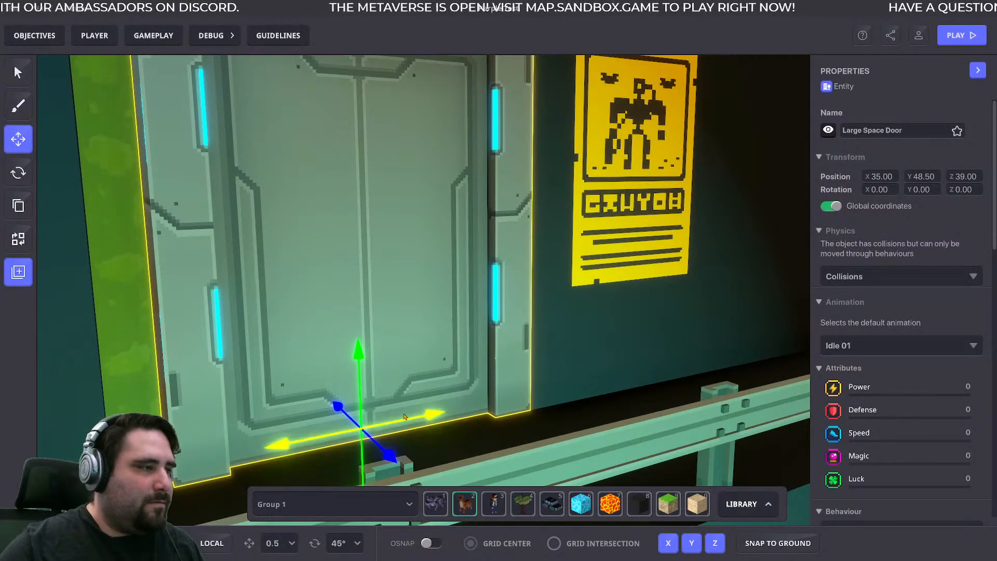
pyautogui.click(561, 388)
pyautogui.click(473, 385)
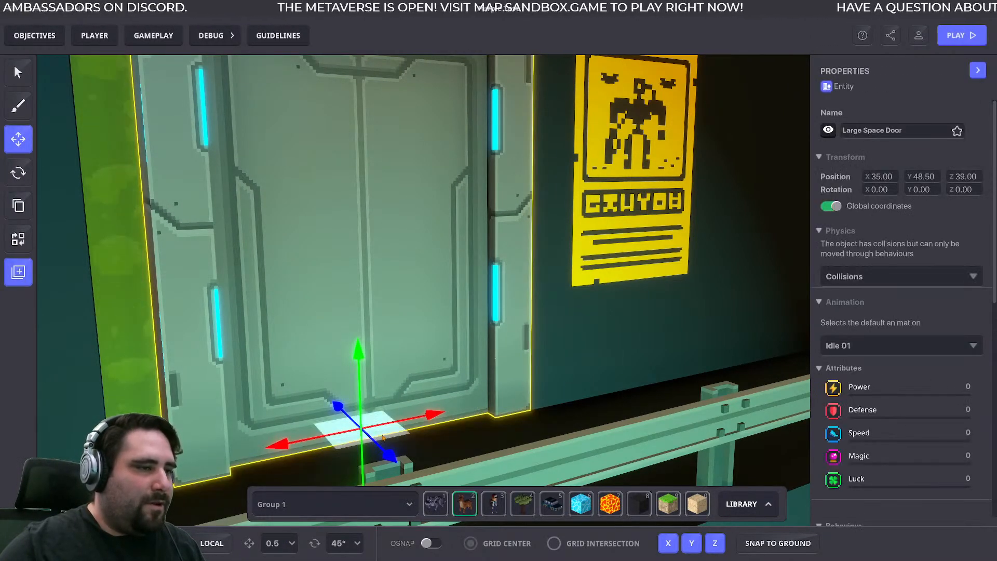
pyautogui.press('Left')
pyautogui.press('Down')
pyautogui.press('Up')
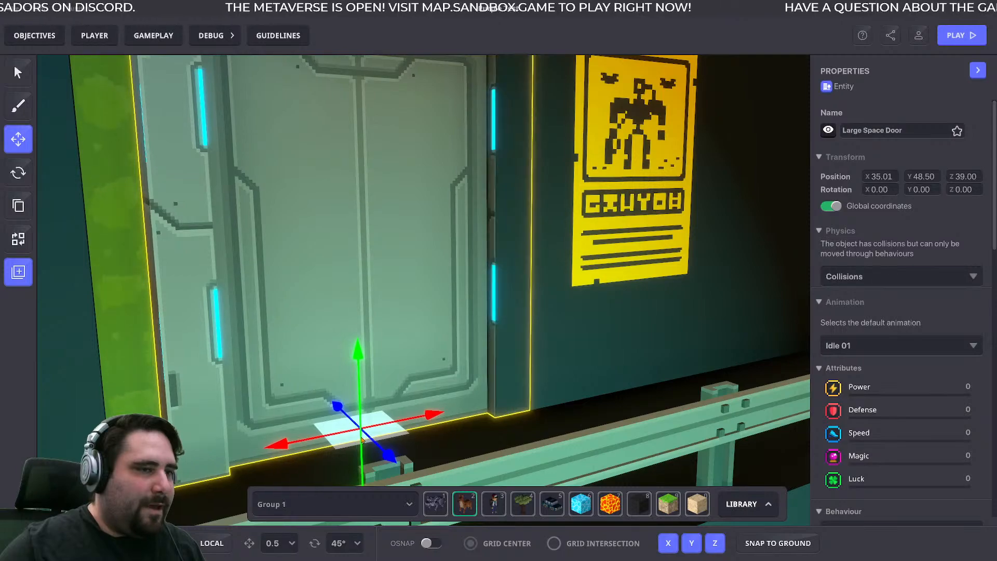
pyautogui.scroll(-5, 466, 383)
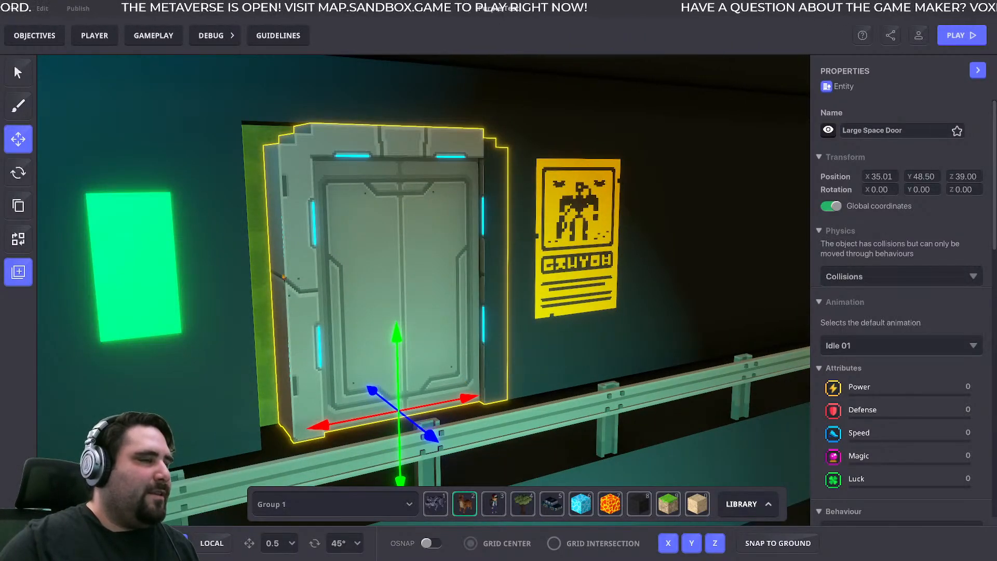
pyautogui.click(366, 267)
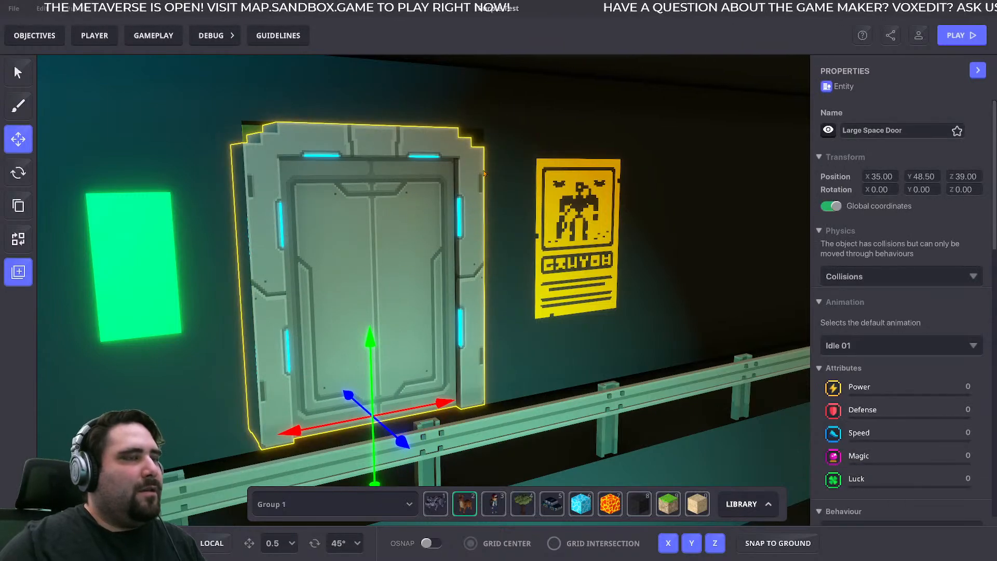
# - Deselect the door and examine the gaps between its stepped top corners and the wall opening
pyautogui.click(484, 253)
pyautogui.click(481, 256)
pyautogui.click(516, 263)
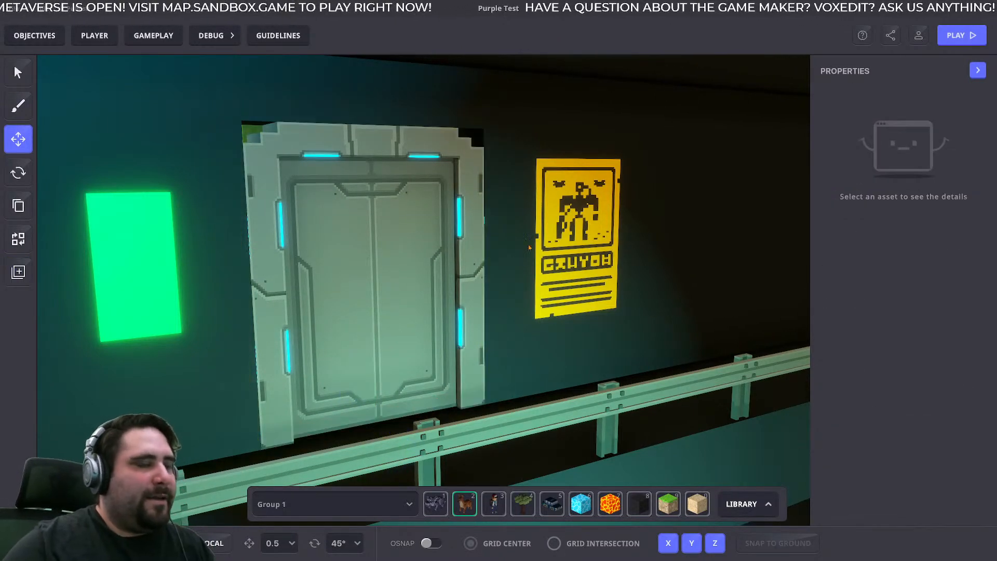
pyautogui.moveTo(485, 264); pyautogui.dragTo(453, 263, button='right')
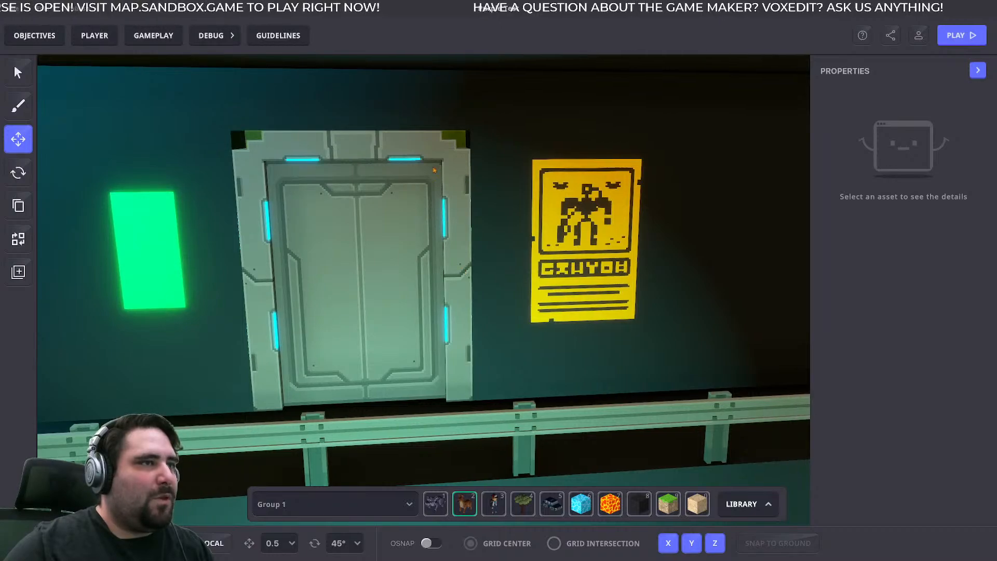
pyautogui.moveTo(442, 176); pyautogui.dragTo(464, 174, button='right')
pyautogui.scroll(5, 464, 174)
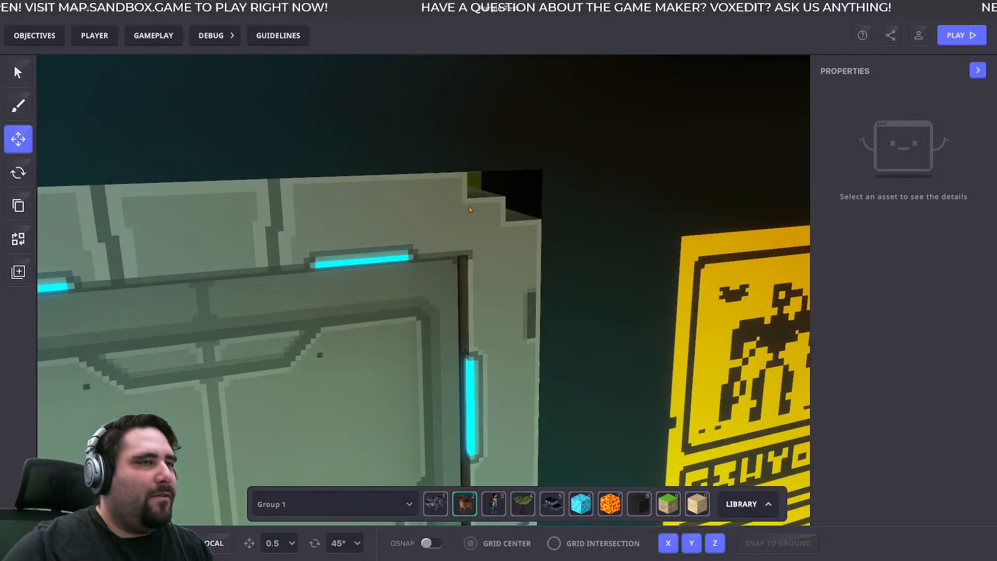
# - Try moving the Large Space Door along X to 35.00 and out from the wall to Z 39.10
pyautogui.click(457, 407)
pyautogui.scroll(-4, 457, 407)
pyautogui.moveTo(457, 406); pyautogui.dragTo(402, 374, button='right')
pyautogui.moveTo(384, 338); pyautogui.dragTo(421, 329)
pyautogui.moveTo(367, 365); pyautogui.dragTo(368, 368)
pyautogui.moveTo(370, 364); pyautogui.dragTo(448, 236, button='right')
pyautogui.click(489, 178)
pyautogui.moveTo(490, 179); pyautogui.dragTo(426, 179, button='right')
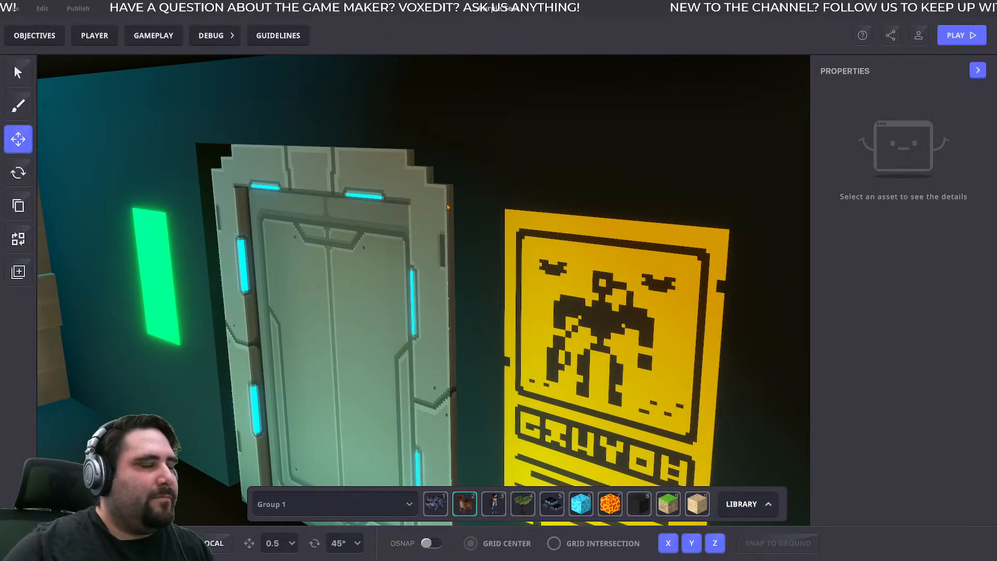
# - Reselect the Large Space Door and undo its last two moves
pyautogui.moveTo(467, 223); pyautogui.dragTo(514, 209, button='right')
pyautogui.scroll(-4, 514, 210)
pyautogui.moveTo(418, 385); pyautogui.dragTo(472, 301, button='middle')
pyautogui.click(449, 306)
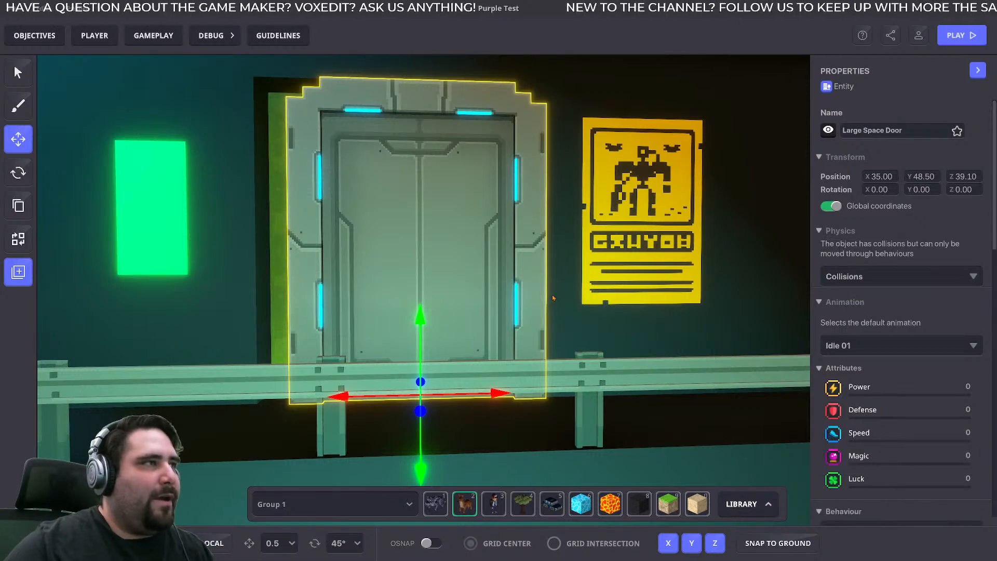
pyautogui.hotkey('ctrl', 'z')
pyautogui.hotkey('ctrl', 'z')
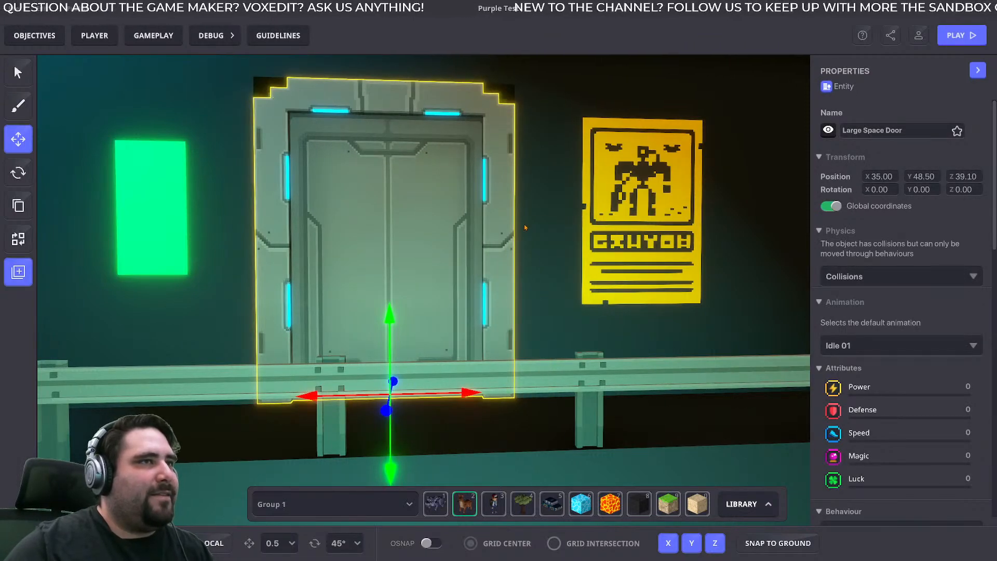
# - Deselect the door and compare its upper corners with the wall opening from below
pyautogui.moveTo(551, 86); pyautogui.dragTo(524, 237, button='middle')
pyautogui.click(497, 259)
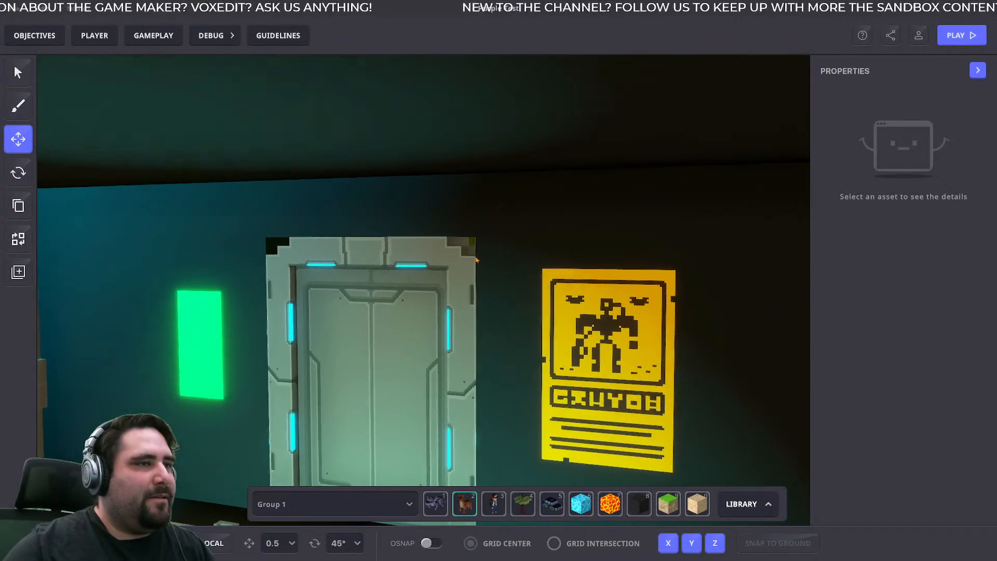
pyautogui.moveTo(497, 261)
pyautogui.mouseDown(button='right')
pyautogui.moveTo(507, 254)
pyautogui.moveTo(487, 251)
pyautogui.moveTo(495, 237)
pyautogui.moveTo(513, 254)
pyautogui.mouseUp(button='right')
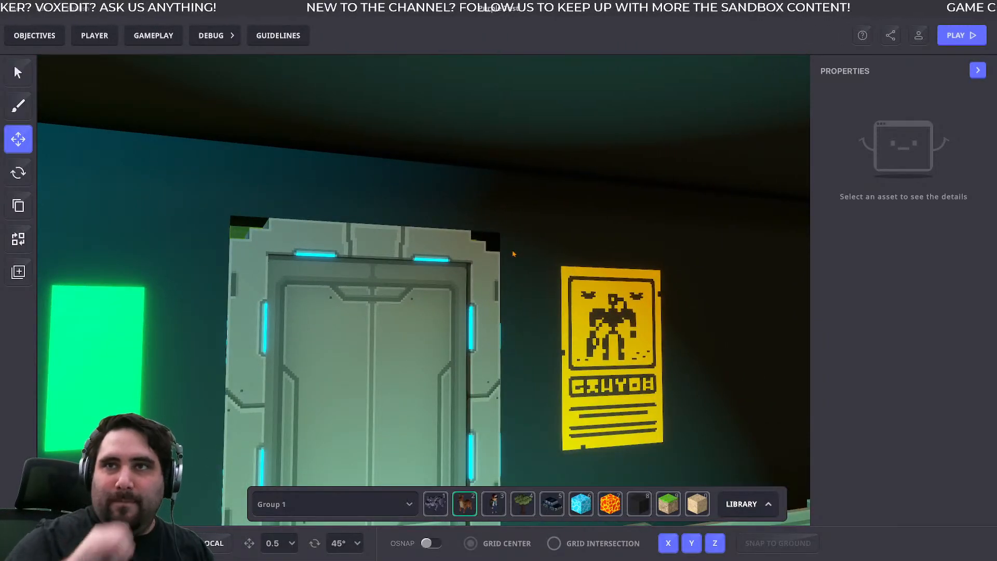
pyautogui.moveTo(488, 241)
pyautogui.mouseDown(button='right')
pyautogui.moveTo(514, 239)
pyautogui.moveTo(488, 239)
pyautogui.moveTo(503, 247)
pyautogui.moveTo(488, 250)
pyautogui.mouseUp(button='right')
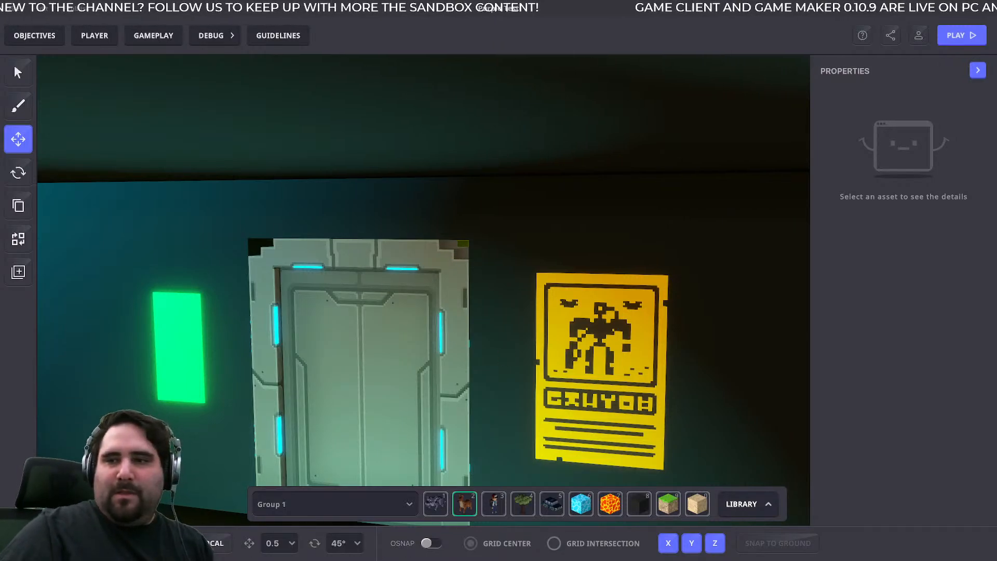
# - Switch to VoxEdit and examine the outer face of the Part1 pillar from top to base
pyautogui.hotkey('alt', 'Tab')
pyautogui.moveTo(737, 258); pyautogui.dragTo(512, 196, button='right')
pyautogui.scroll(3, 556, 166)
pyautogui.moveTo(554, 167); pyautogui.dragTo(553, 159, button='right')
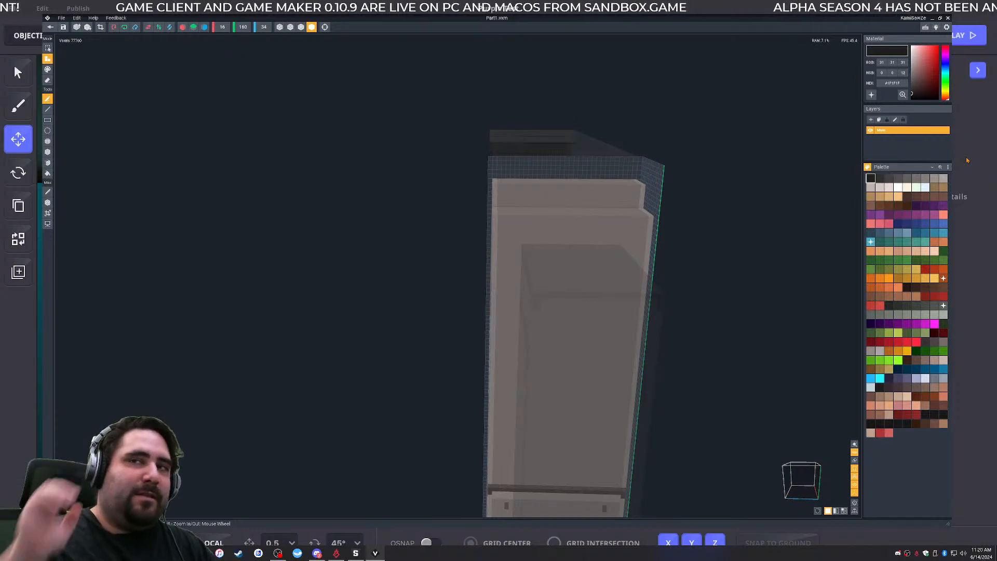
pyautogui.moveTo(542, 181); pyautogui.dragTo(542, 182, button='right')
pyautogui.moveTo(561, 276); pyautogui.dragTo(539, 184, button='middle')
pyautogui.moveTo(514, 91); pyautogui.dragTo(535, 280, button='right')
pyautogui.moveTo(535, 281); pyautogui.dragTo(528, 264, button='middle')
pyautogui.moveTo(529, 263); pyautogui.dragTo(530, 281, button='right')
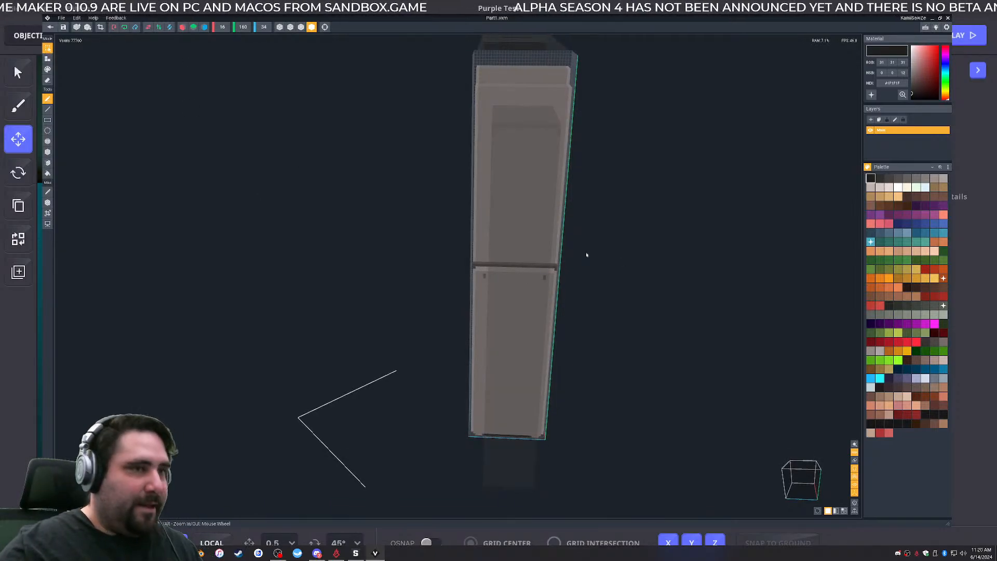
# - Select all of the pillar's voxels and shift a duplicate slightly along the Z axis to widen it
pyautogui.click(556, 280)
pyautogui.hotkey('ctrl', 'd')
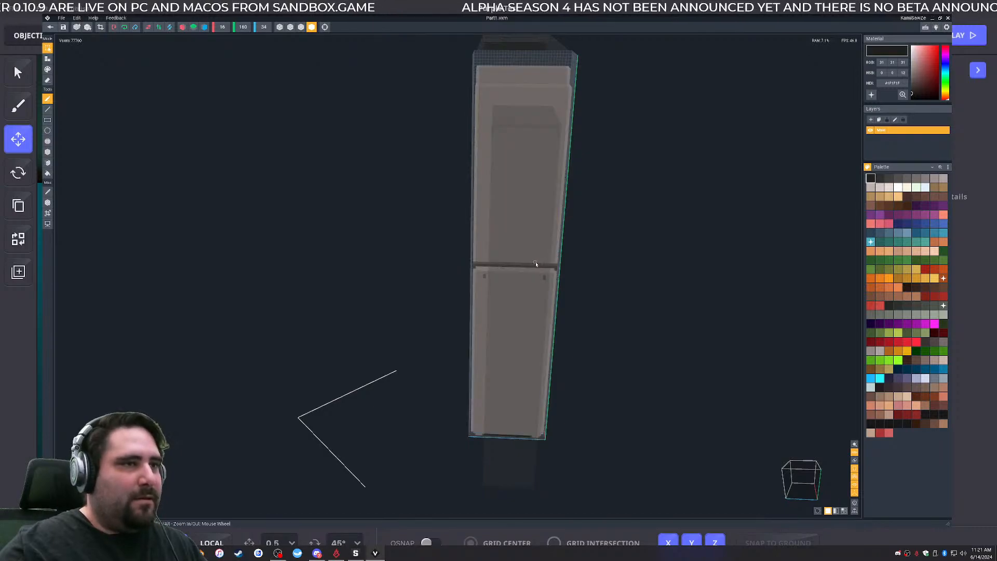
pyautogui.click(503, 265)
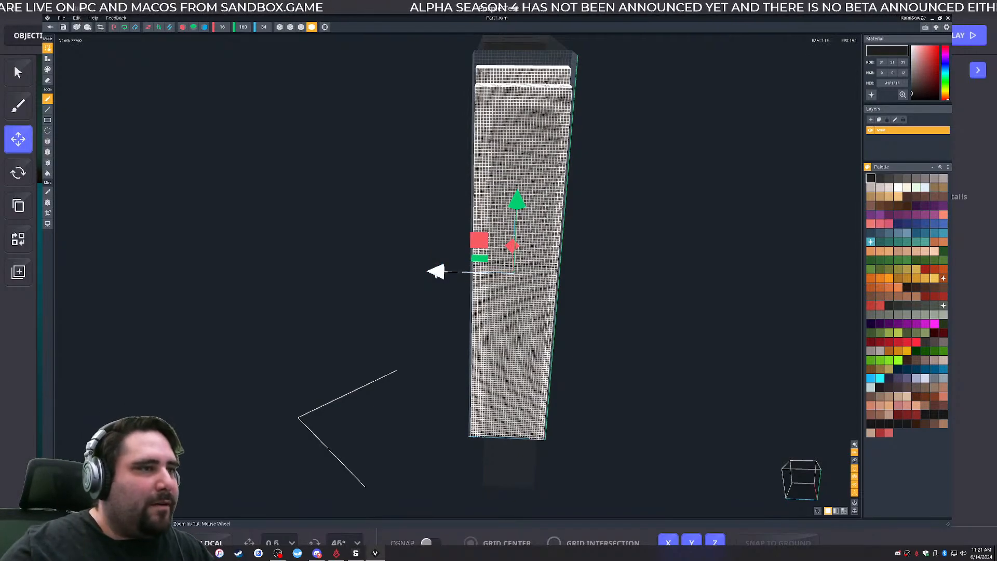
pyautogui.moveTo(427, 276); pyautogui.dragTo(419, 276)
pyautogui.click(611, 229)
# - Box-select a full-height strip of voxels along one edge of the pillar's outer side
pyautogui.moveTo(544, 242)
pyautogui.mouseDown(button='right')
pyautogui.moveTo(554, 238)
pyautogui.moveTo(530, 236)
pyautogui.mouseUp(button='right')
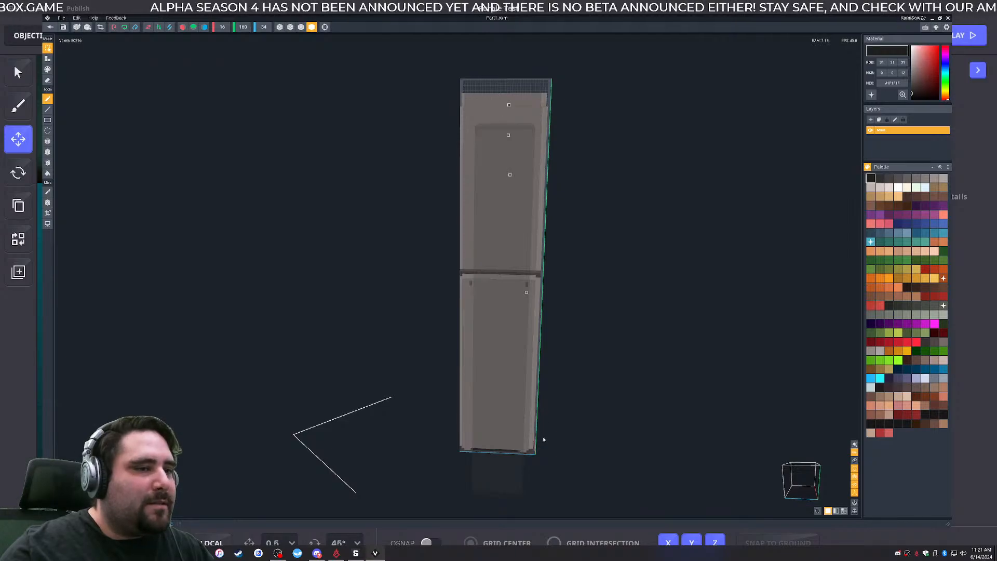
pyautogui.moveTo(534, 457); pyautogui.dragTo(536, 350)
pyautogui.moveTo(533, 284); pyautogui.dragTo(532, 283, button='right')
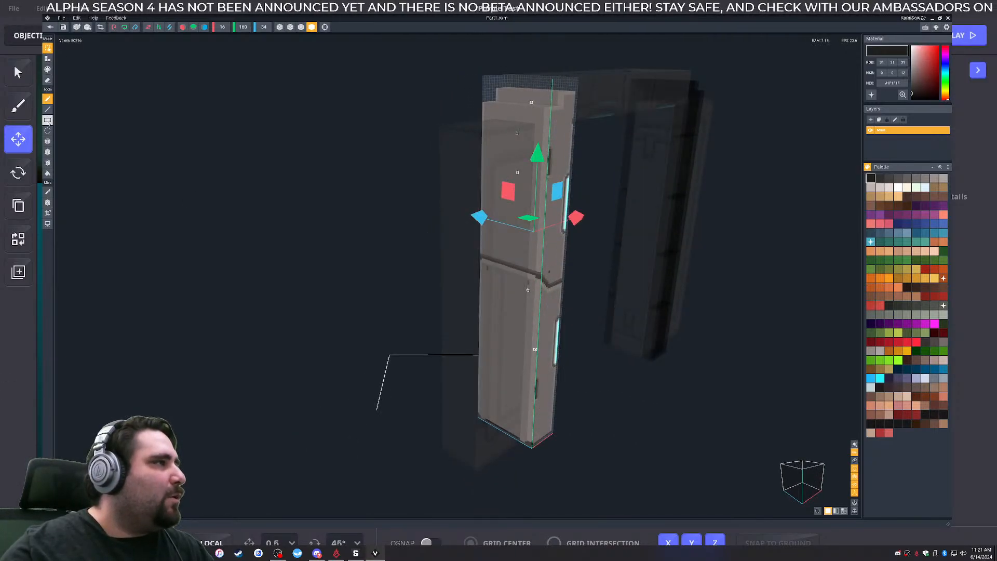
pyautogui.moveTo(530, 59); pyautogui.dragTo(531, 59, button='right')
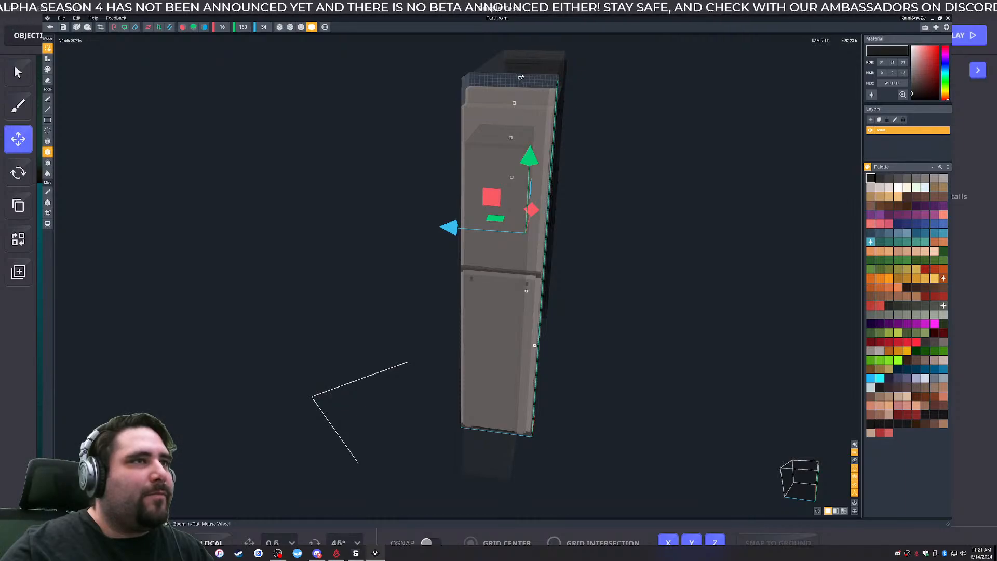
pyautogui.click(521, 78)
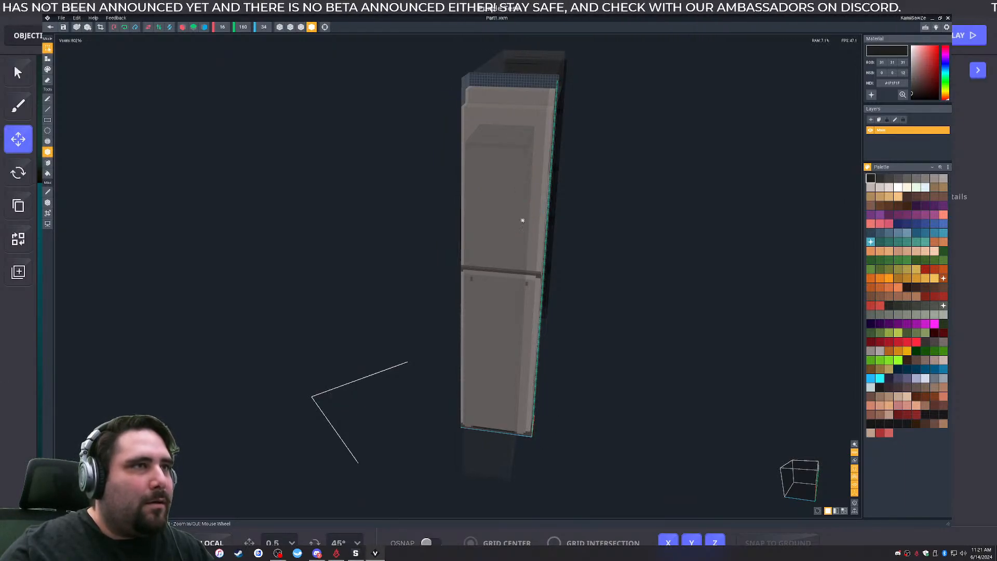
pyautogui.moveTo(523, 222); pyautogui.dragTo(523, 221, button='right')
pyautogui.moveTo(524, 90); pyautogui.dragTo(529, 437)
pyautogui.moveTo(517, 403); pyautogui.dragTo(517, 403, button='right')
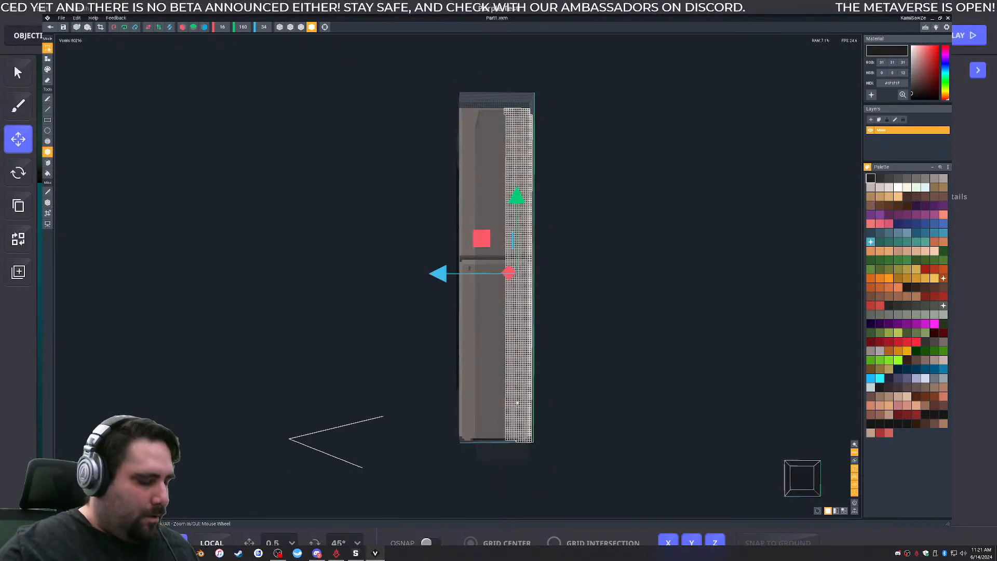
# - Copy and paste the selected strip, and shift the copy along Z toward the pillar's near edge
pyautogui.hotkey('ctrl', 'c')
pyautogui.hotkey('ctrl', 'v')
pyautogui.scroll(3, 517, 398)
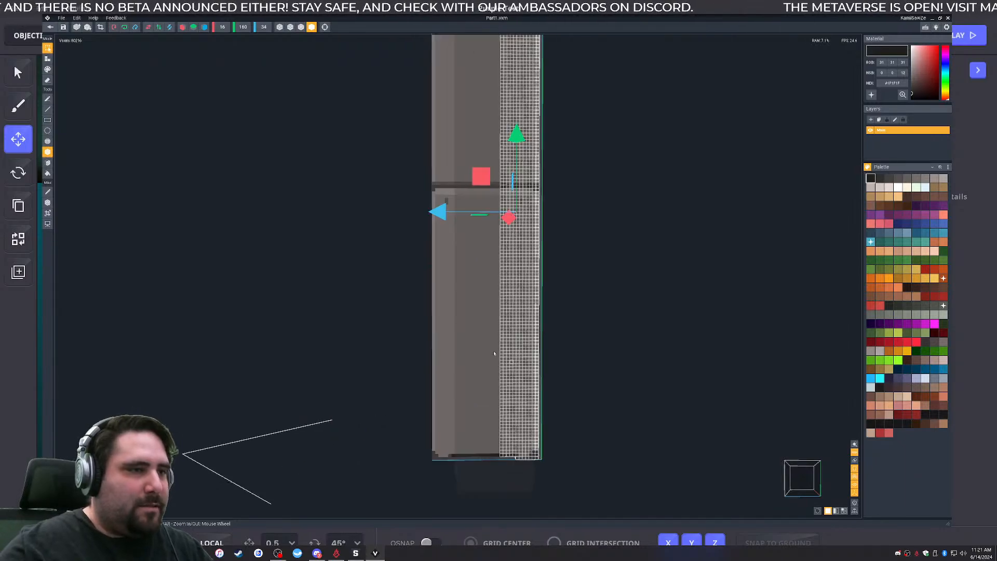
pyautogui.moveTo(440, 217); pyautogui.dragTo(466, 215)
pyautogui.click(566, 414)
# - Examine the base and lower corners of the widened pillar for uneven voxels
pyautogui.moveTo(566, 415); pyautogui.dragTo(535, 260, button='right')
pyautogui.scroll(3, 506, 454)
pyautogui.scroll(3, 457, 426)
pyautogui.moveTo(439, 430)
pyautogui.mouseDown(button='middle')
pyautogui.moveTo(420, 436)
pyautogui.moveTo(439, 421)
pyautogui.mouseUp(button='middle')
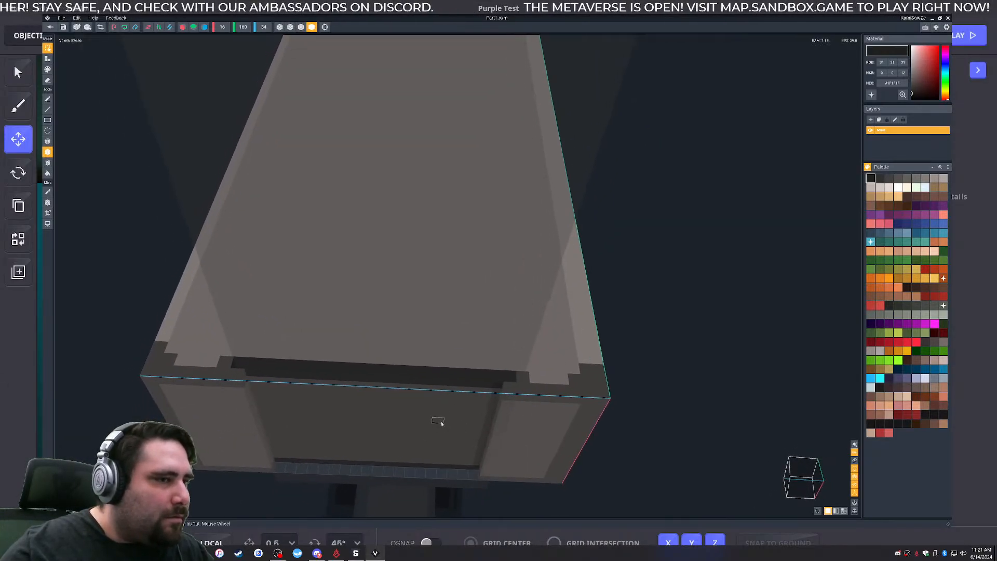
pyautogui.moveTo(576, 231); pyautogui.dragTo(576, 232, button='right')
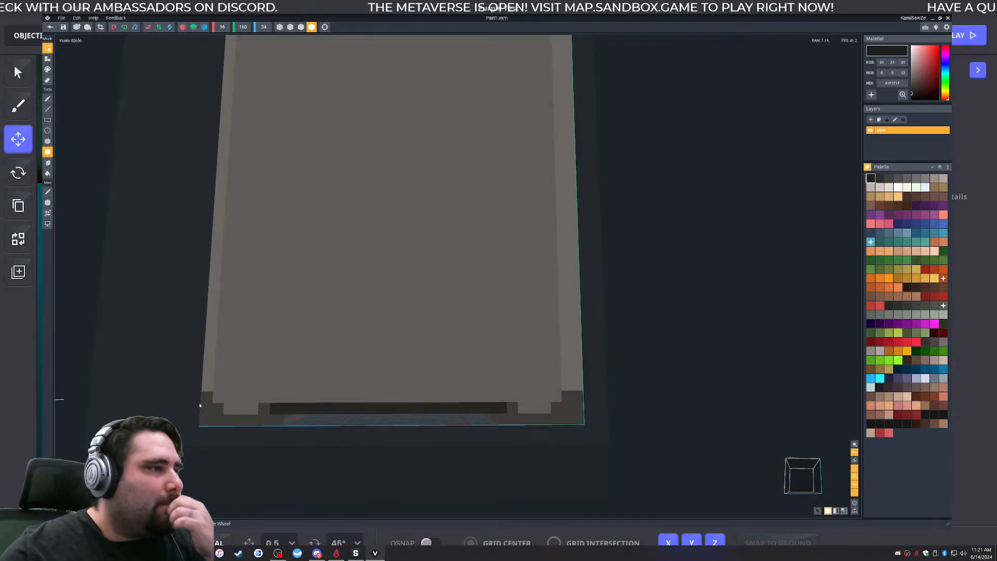
pyautogui.moveTo(274, 411); pyautogui.dragTo(292, 389, button='right')
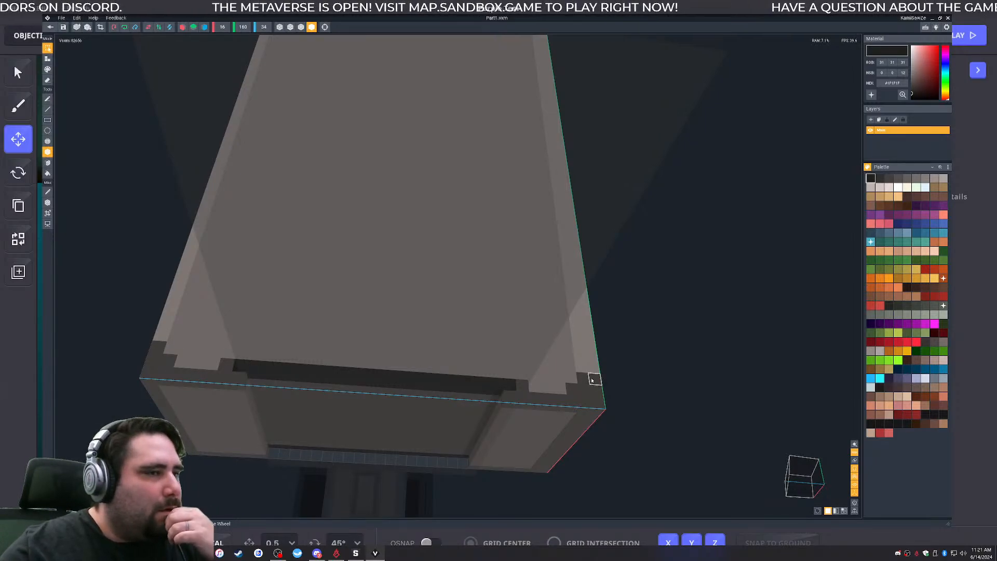
pyautogui.moveTo(582, 385); pyautogui.dragTo(590, 381, button='right')
# - Undo the pasted strip and the earlier widening edits on the pillar
pyautogui.hotkey('ctrl', 'z')
pyautogui.hotkey('ctrl', 'z')
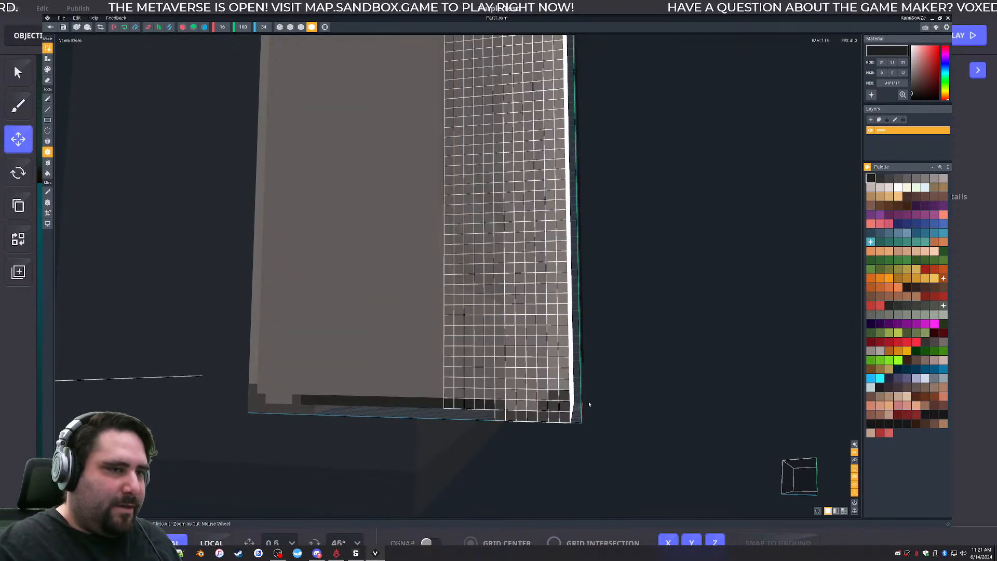
pyautogui.hotkey('ctrl', 'z')
pyautogui.scroll(-5, 493, 396)
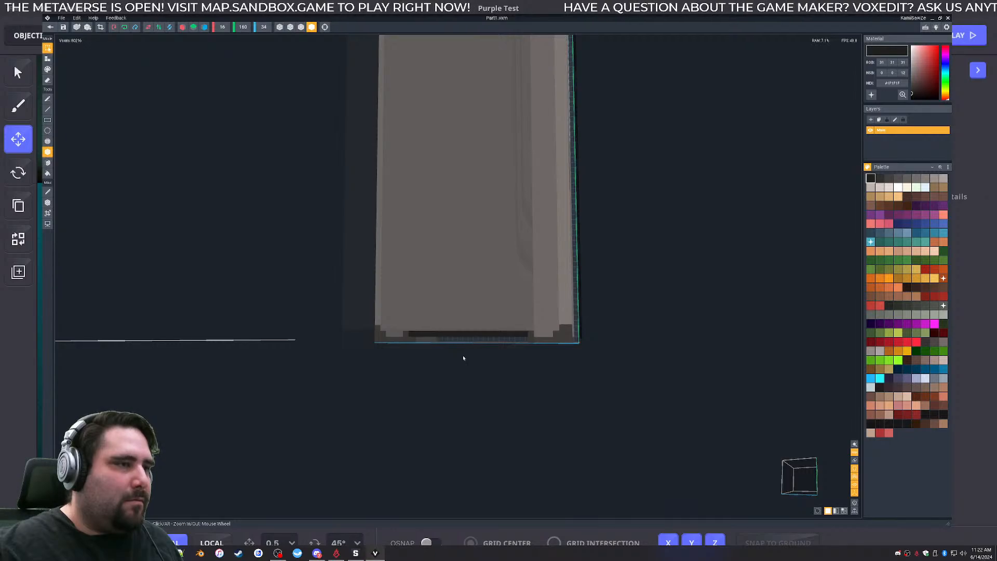
pyautogui.hotkey('ctrl', 'z')
pyautogui.hotkey('ctrl', 'z')
pyautogui.hotkey('ctrl', 'z')
pyautogui.moveTo(464, 358); pyautogui.dragTo(618, 407, button='right')
pyautogui.hotkey('ctrl', 'z')
# - Try to box-select one full-height half of the pillar's outer side
pyautogui.scroll(-3, 479, 280)
pyautogui.moveTo(478, 280); pyautogui.dragTo(477, 277, button='right')
pyautogui.scroll(-3, 477, 277)
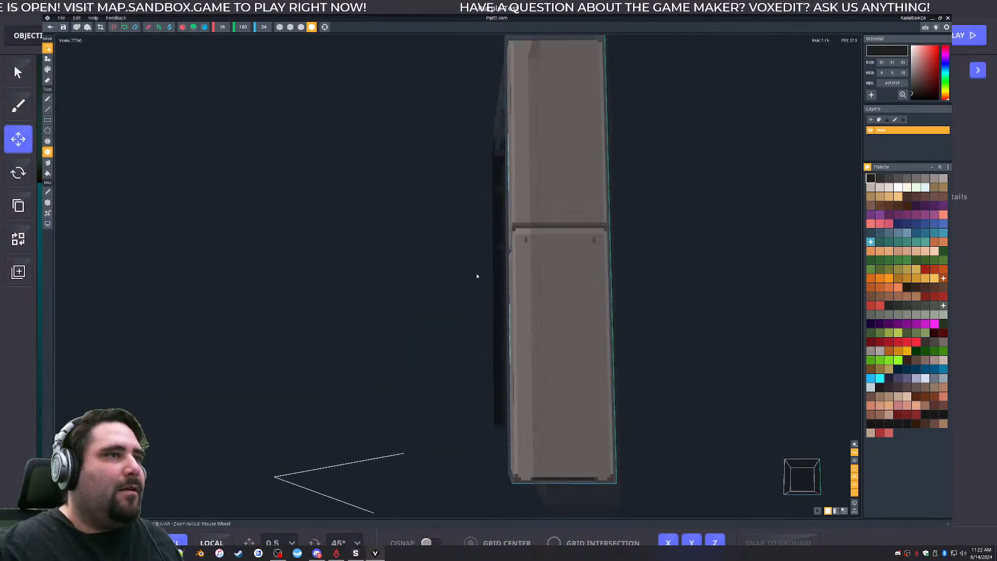
pyautogui.scroll(-3, 478, 276)
pyautogui.moveTo(538, 158); pyautogui.dragTo(538, 129, button='right')
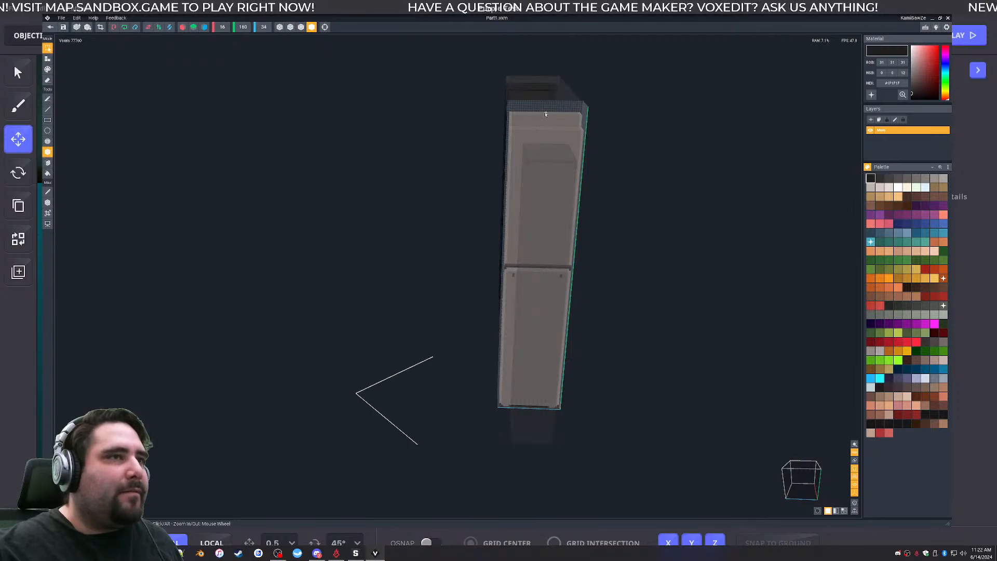
pyautogui.moveTo(546, 115); pyautogui.dragTo(501, 409)
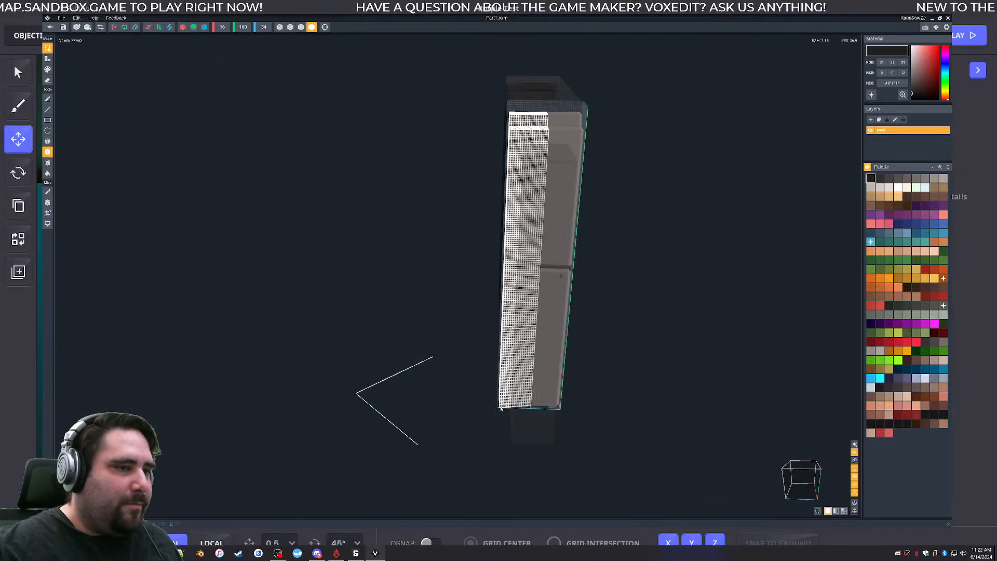
pyautogui.moveTo(438, 270); pyautogui.dragTo(421, 277)
pyautogui.moveTo(615, 159); pyautogui.dragTo(525, 171, button='middle')
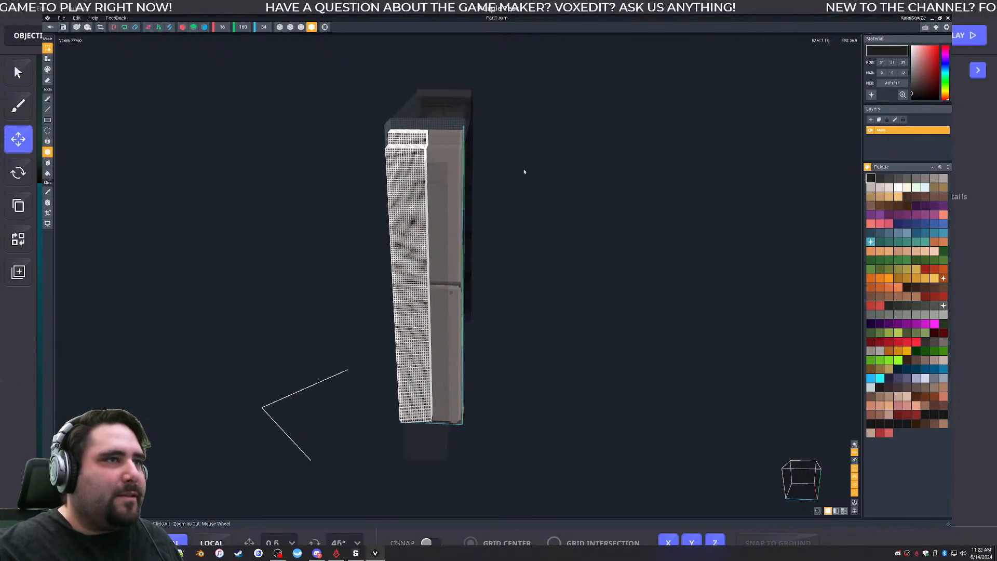
pyautogui.click(453, 133)
pyautogui.moveTo(435, 134); pyautogui.dragTo(451, 158, button='right')
pyautogui.hotkey('ctrl', 'z')
pyautogui.hotkey('ctrl', 'z')
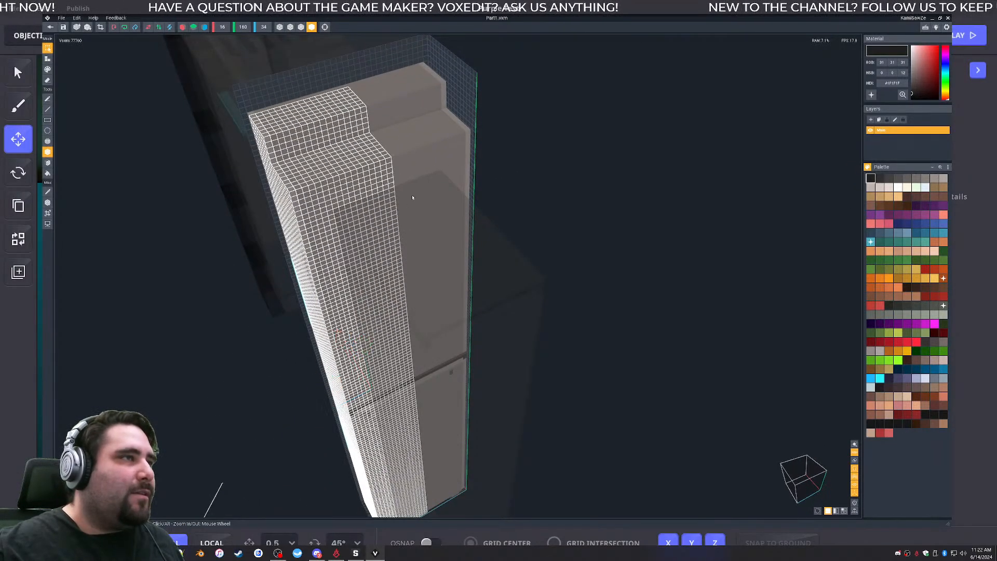
pyautogui.moveTo(347, 88); pyautogui.dragTo(374, 395)
pyautogui.hotkey('ctrl', 'z')
pyautogui.scroll(-3, 431, 361)
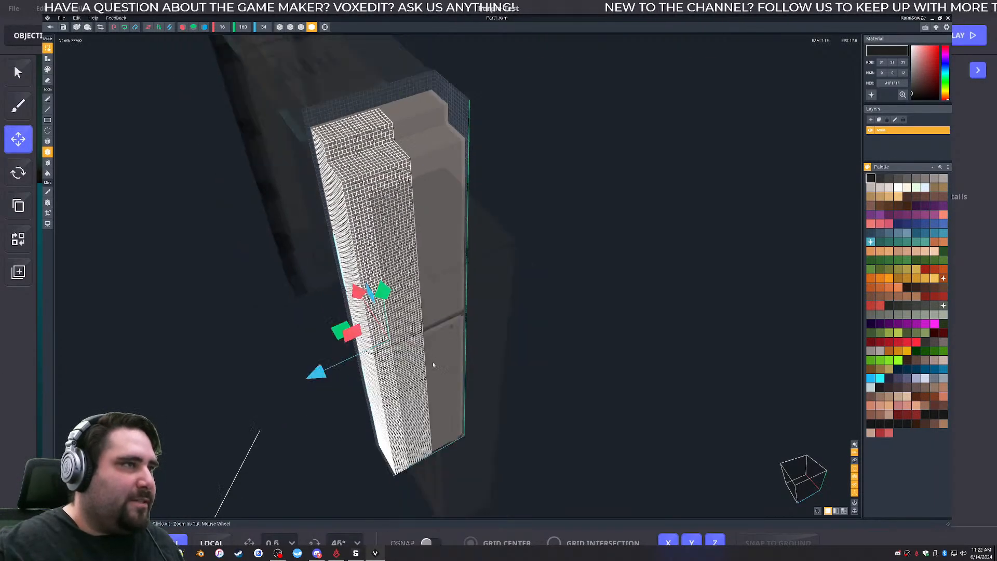
pyautogui.moveTo(441, 353); pyautogui.dragTo(445, 371, button='right')
pyautogui.moveTo(465, 269); pyautogui.dragTo(466, 267, button='right')
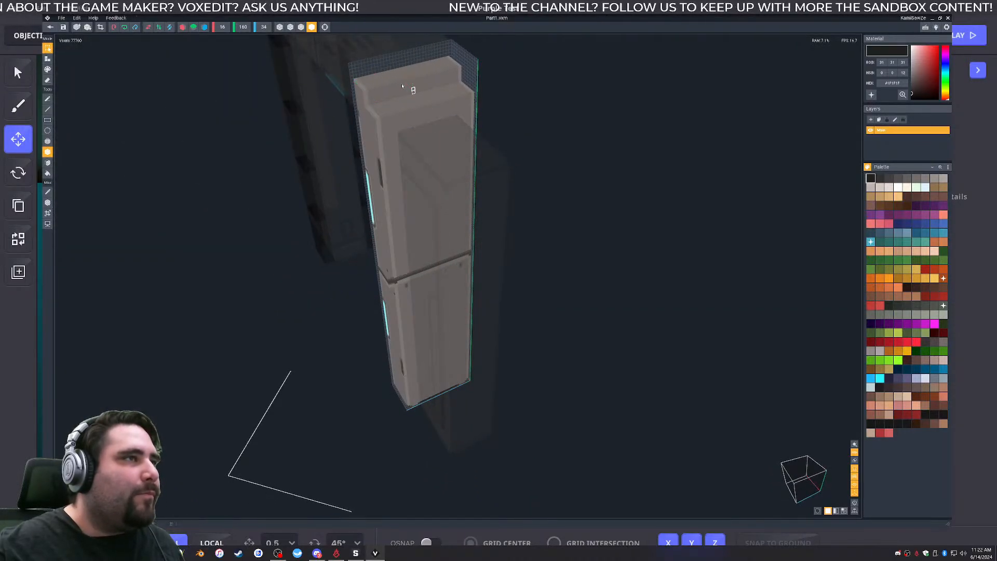
# - Box-select the full-height section beside the cyan-lit face and shift it outward along Z, opening a seam in the pillar
pyautogui.click(413, 90)
pyautogui.moveTo(390, 70); pyautogui.dragTo(410, 410)
pyautogui.moveTo(333, 302); pyautogui.dragTo(318, 307)
pyautogui.click(449, 204)
pyautogui.moveTo(450, 204); pyautogui.dragTo(447, 202, button='right')
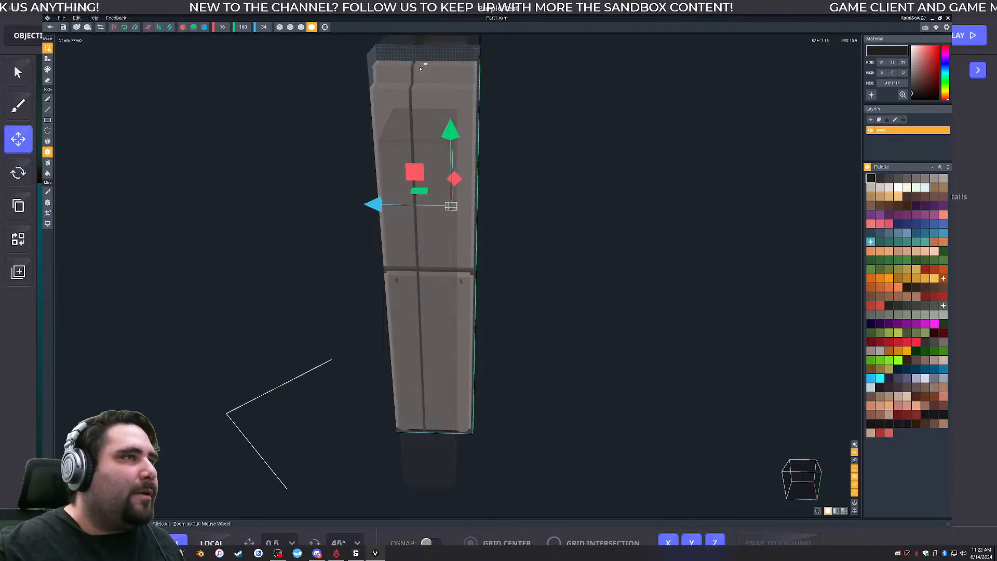
# - Box-select the remaining full-height section and shift it slightly the opposite way along Z to widen the seam
pyautogui.moveTo(417, 63); pyautogui.dragTo(471, 436)
pyautogui.moveTo(375, 276); pyautogui.dragTo(380, 278)
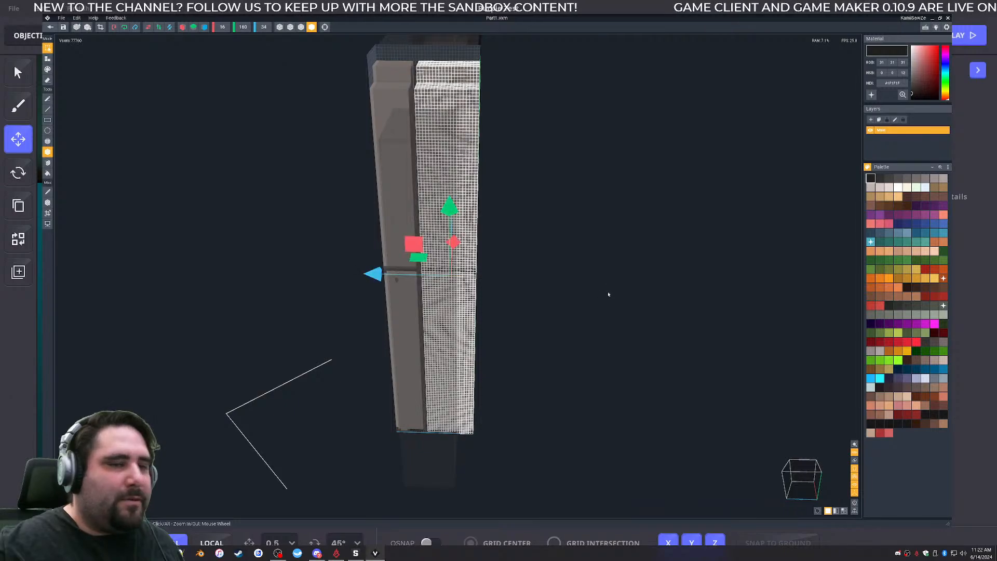
pyautogui.click(608, 294)
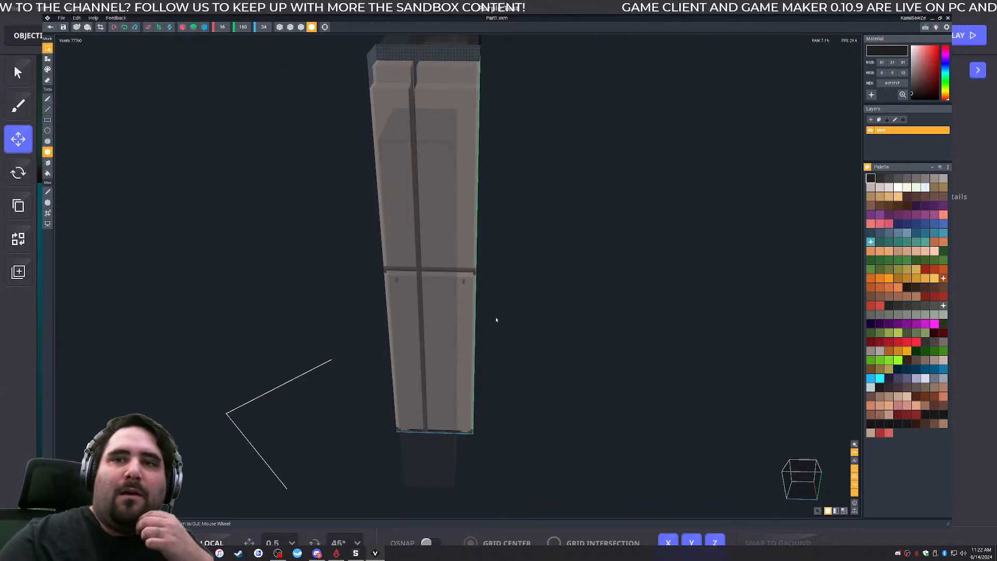
pyautogui.scroll(1, 415, 284)
pyautogui.moveTo(415, 283); pyautogui.dragTo(464, 194, button='right')
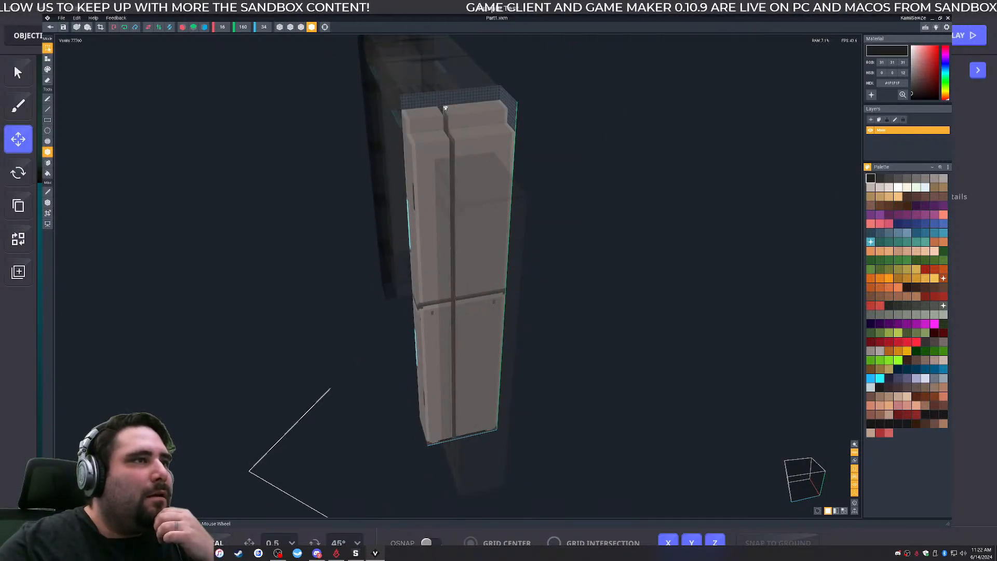
# - Box-select the full-height strip at the seam and shift a copy along Z to fill the gap
pyautogui.moveTo(444, 108); pyautogui.dragTo(460, 439)
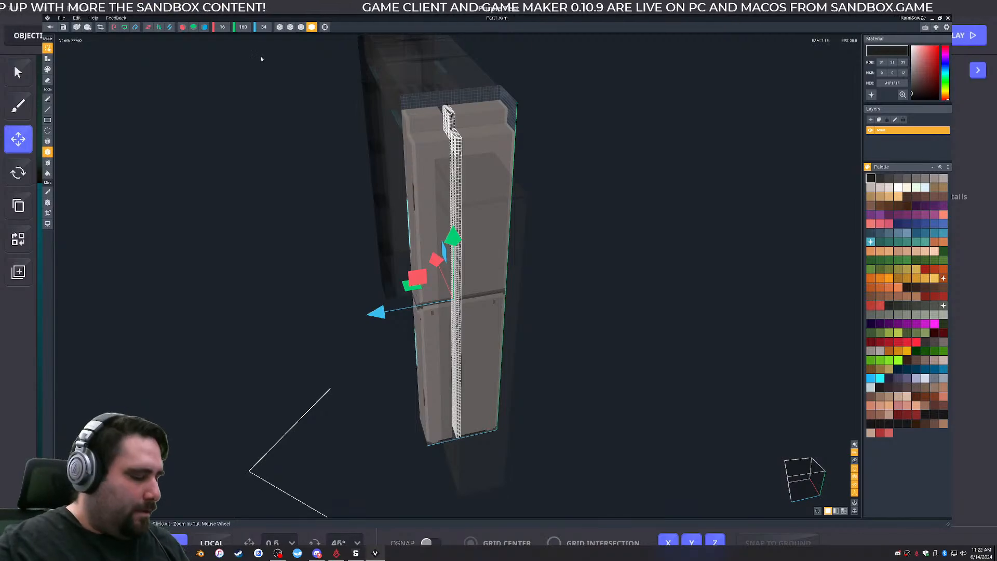
pyautogui.moveTo(375, 311)
pyautogui.mouseDown()
pyautogui.moveTo(347, 317)
pyautogui.moveTo(390, 312)
pyautogui.mouseUp()
pyautogui.moveTo(478, 175); pyautogui.dragTo(488, 173)
pyautogui.moveTo(487, 177); pyautogui.dragTo(453, 258, button='right')
pyautogui.moveTo(493, 322); pyautogui.dragTo(493, 321, button='right')
# - Switch the model display to outlined edges and examine the pillar's cyan-lit face and underside
pyautogui.click(301, 27)
pyautogui.scroll(-8, 577, 314)
pyautogui.moveTo(579, 314); pyautogui.dragTo(621, 512, button='middle')
pyautogui.moveTo(459, 436); pyautogui.dragTo(459, 436, button='right')
pyautogui.moveTo(460, 436); pyautogui.dragTo(602, 310, button='middle')
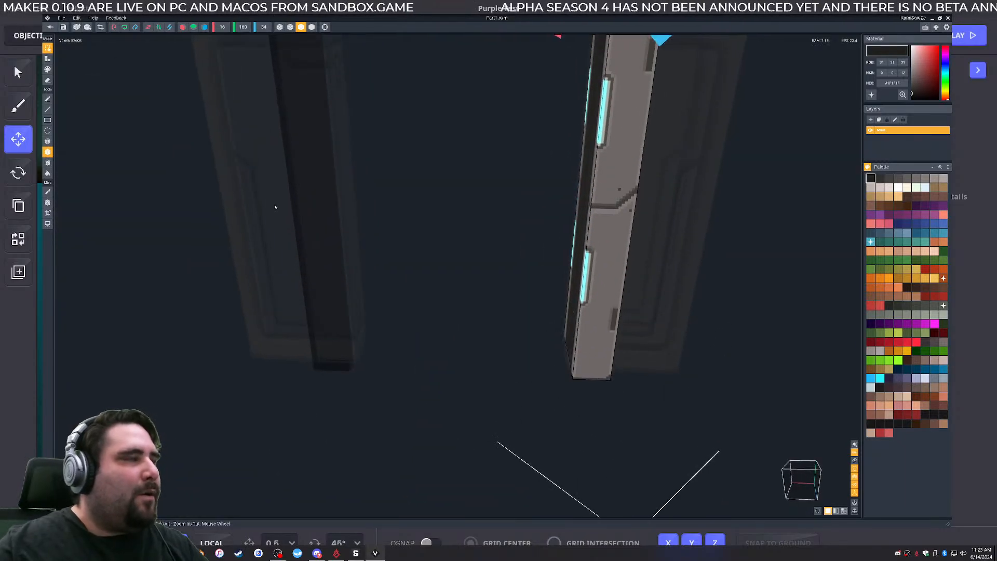
# - Switch to the Sandbox Game Maker and select the Large Space Door in the wall
pyautogui.click(933, 19)
pyautogui.scroll(-3, 435, 416)
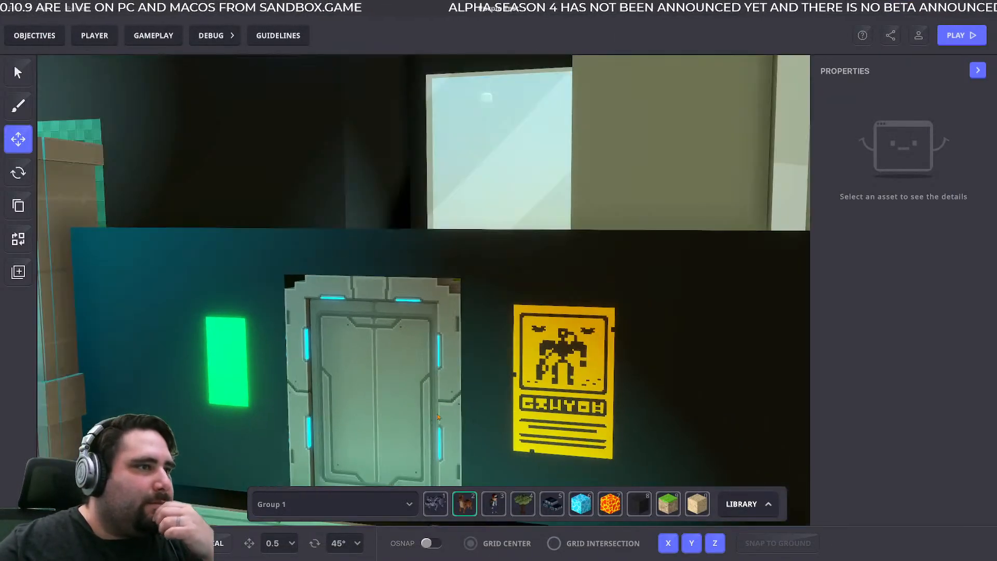
pyautogui.moveTo(434, 417); pyautogui.dragTo(456, 391, button='middle')
pyautogui.click(456, 391)
pyautogui.click(542, 313)
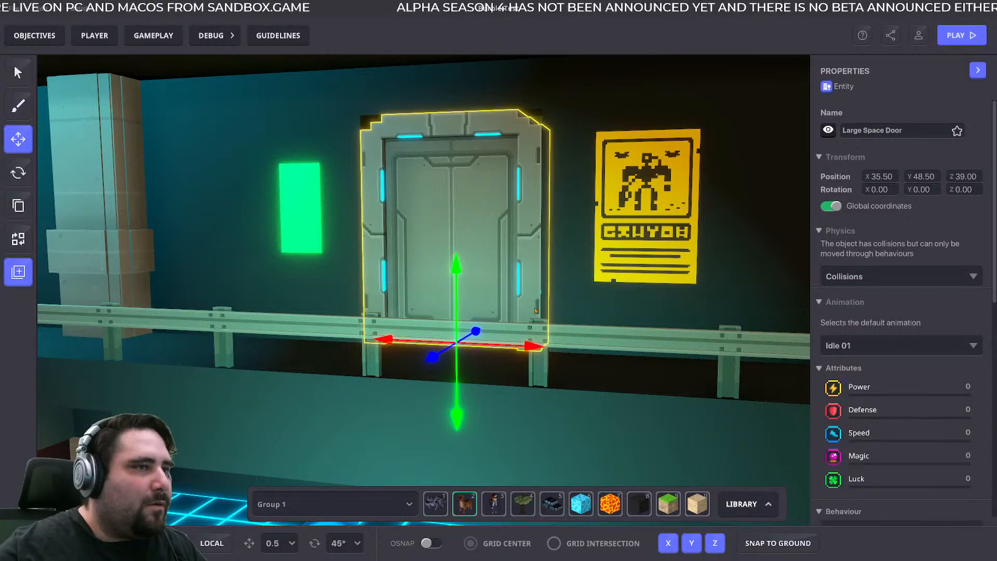
# - Shift the Large Space Door along the X axis toward the yellow poster and inspect the frame's base against the wall
pyautogui.click(563, 279)
pyautogui.moveTo(563, 279); pyautogui.dragTo(561, 308, button='right')
pyautogui.scroll(3, 560, 308)
pyautogui.click(526, 323)
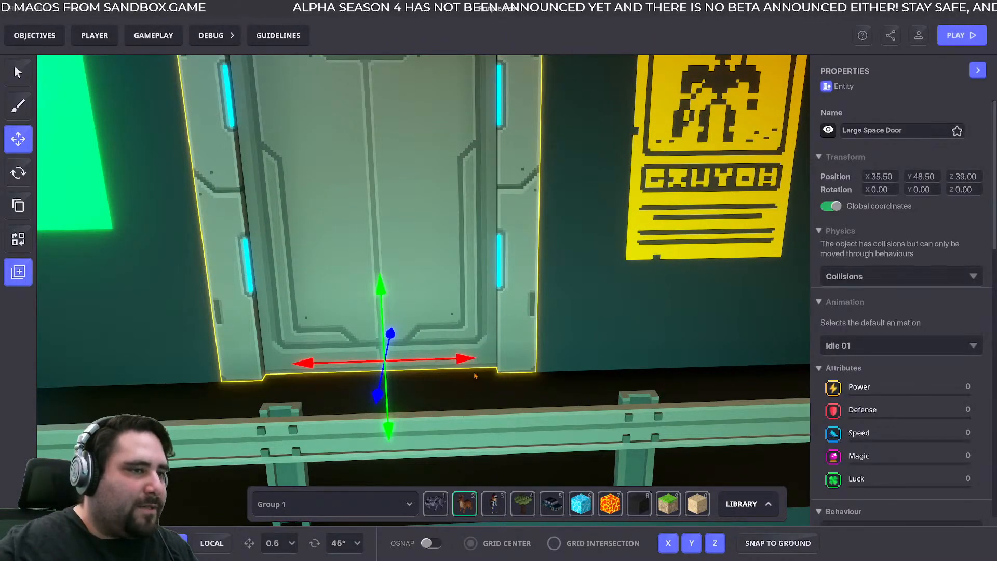
pyautogui.moveTo(462, 359); pyautogui.dragTo(501, 357)
pyautogui.click(626, 337)
pyautogui.moveTo(626, 338); pyautogui.dragTo(605, 392, button='right')
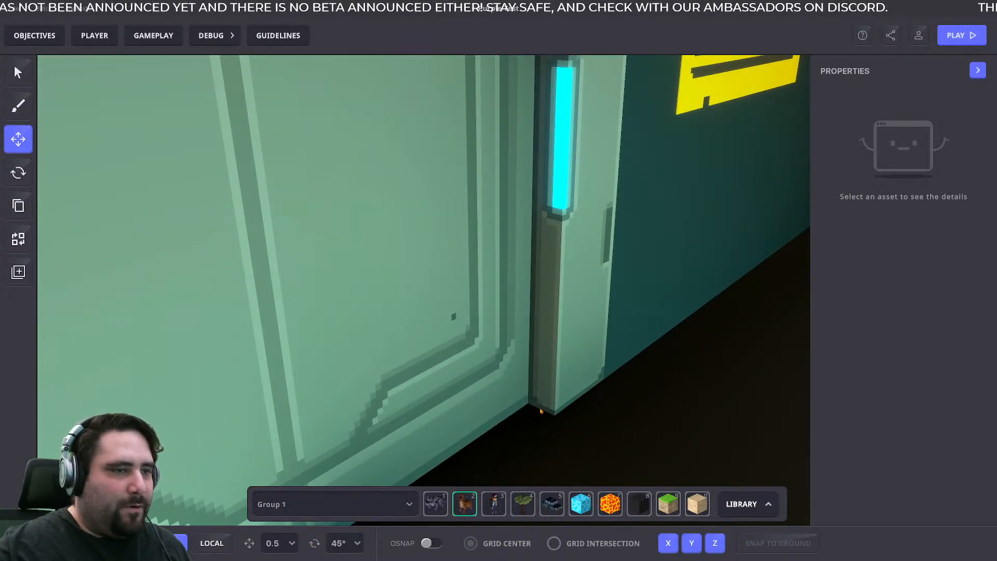
# - Save the level with the door entities selected, and reselect a single Large Space Door
pyautogui.scroll(-3, 567, 395)
pyautogui.scroll(-4, 566, 395)
pyautogui.click(543, 375)
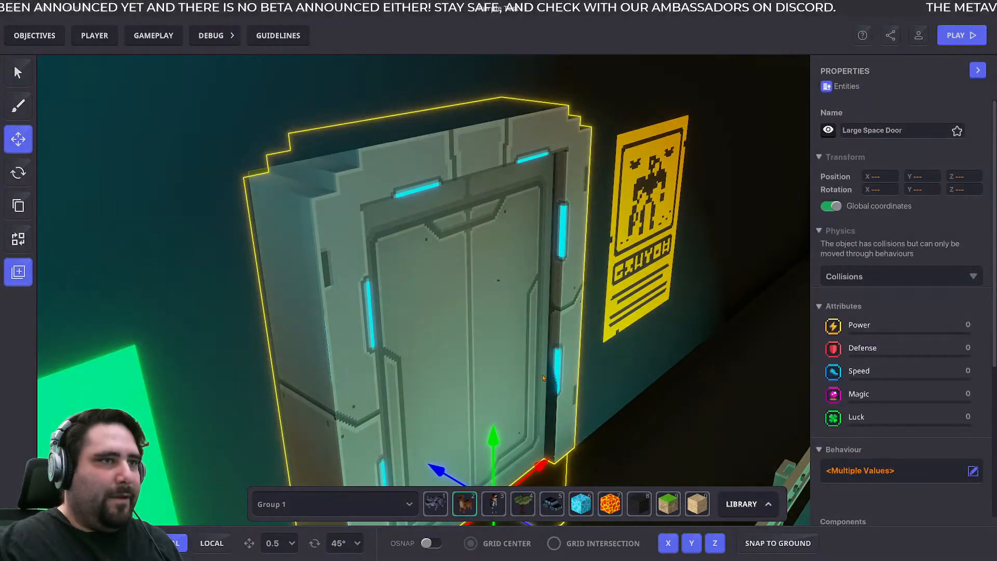
pyautogui.hotkey('ctrl', 's')
pyautogui.click(559, 303)
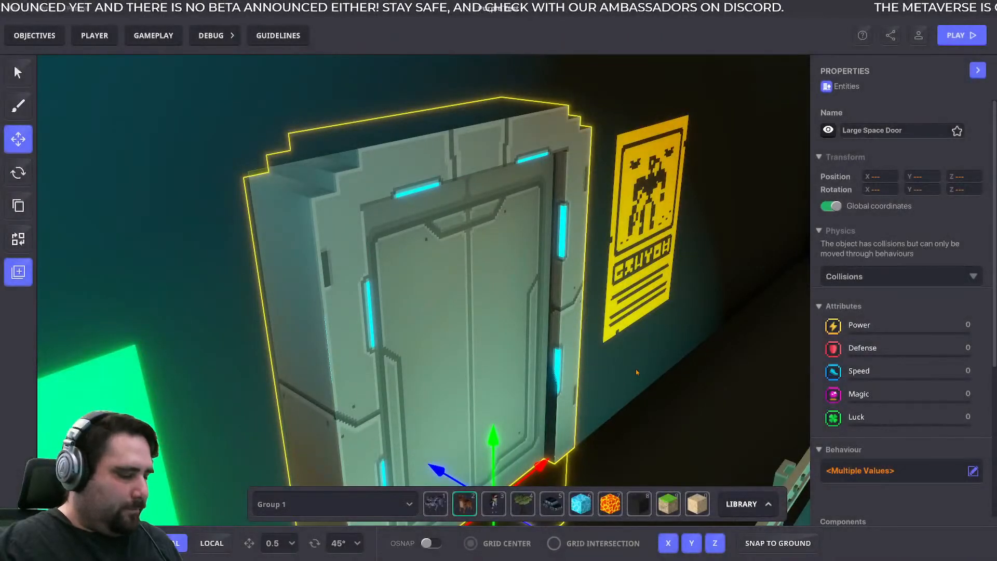
pyautogui.click(636, 368)
pyautogui.click(556, 370)
pyautogui.scroll(4, 569, 401)
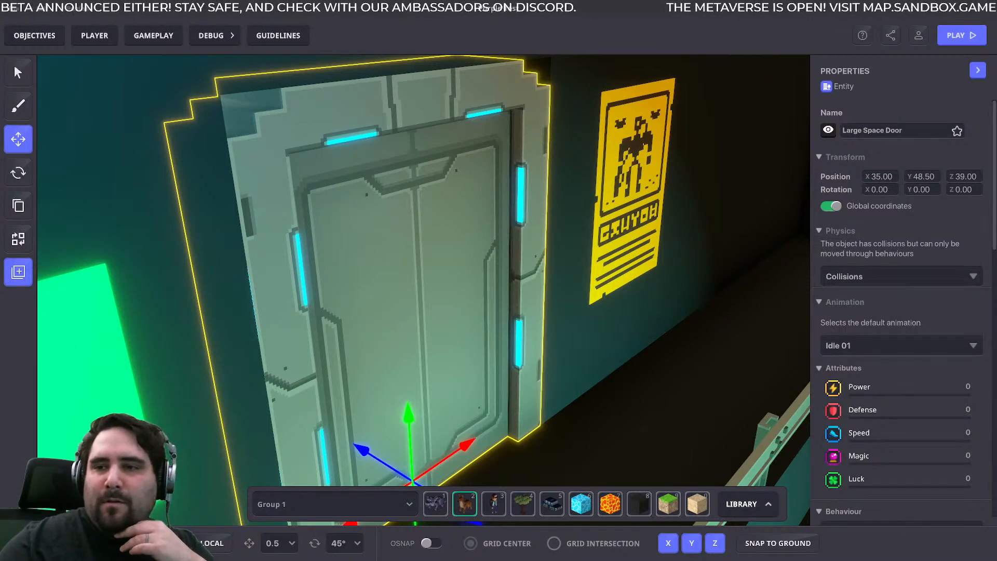
# - Switch to VoxEdit and examine the pillar's thickness from its inner and outer sides
pyautogui.hotkey('alt', 'Tab')
pyautogui.moveTo(619, 254); pyautogui.dragTo(597, 218, button='right')
pyautogui.moveTo(596, 218); pyautogui.dragTo(568, 325, button='middle')
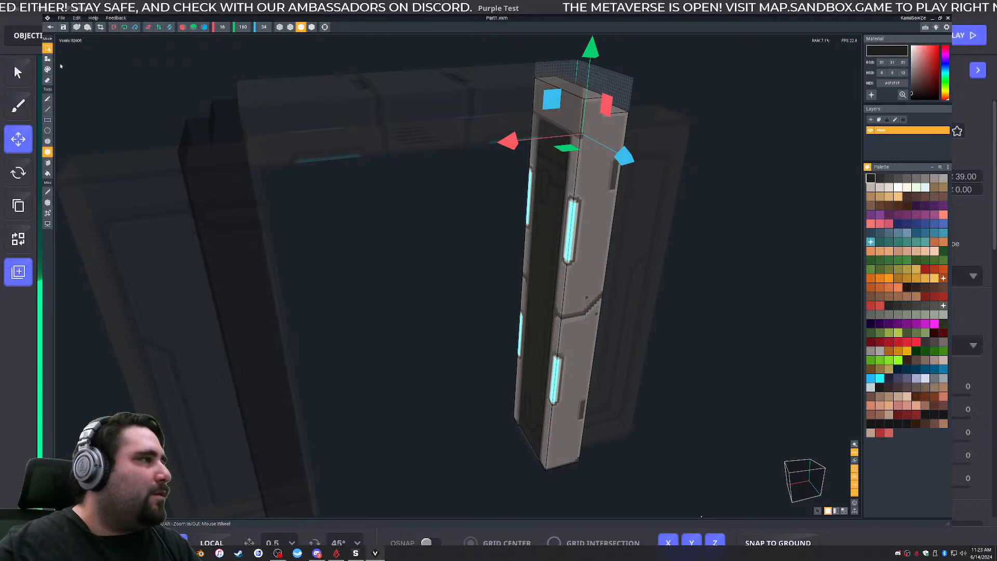
pyautogui.moveTo(509, 141); pyautogui.dragTo(476, 156)
pyautogui.moveTo(647, 154); pyautogui.dragTo(669, 154, button='right')
pyautogui.moveTo(580, 190); pyautogui.dragTo(580, 190, button='right')
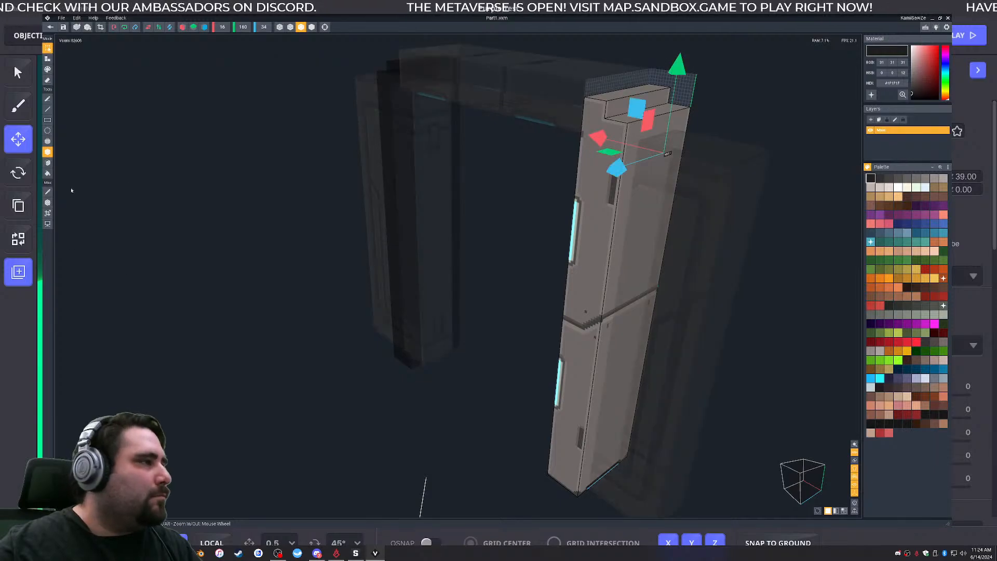
pyautogui.moveTo(655, 222)
pyautogui.mouseDown(button='right')
pyautogui.moveTo(617, 217)
pyautogui.moveTo(656, 224)
pyautogui.mouseUp(button='right')
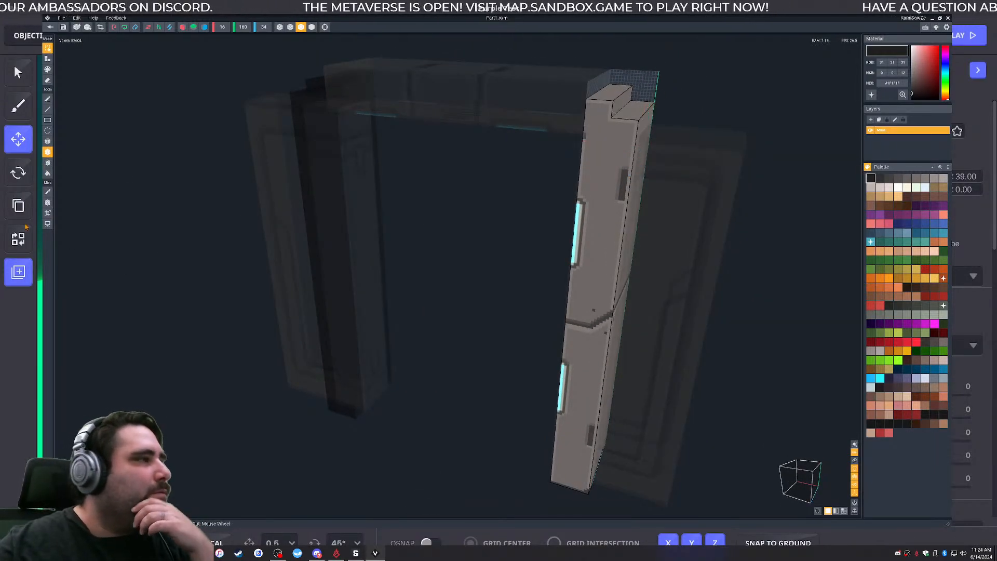
# - Enlarge the pillar's volume along X to 17 voxels on the side facing the door opening
pyautogui.click(47, 213)
pyautogui.moveTo(561, 216); pyautogui.dragTo(649, 223, button='right')
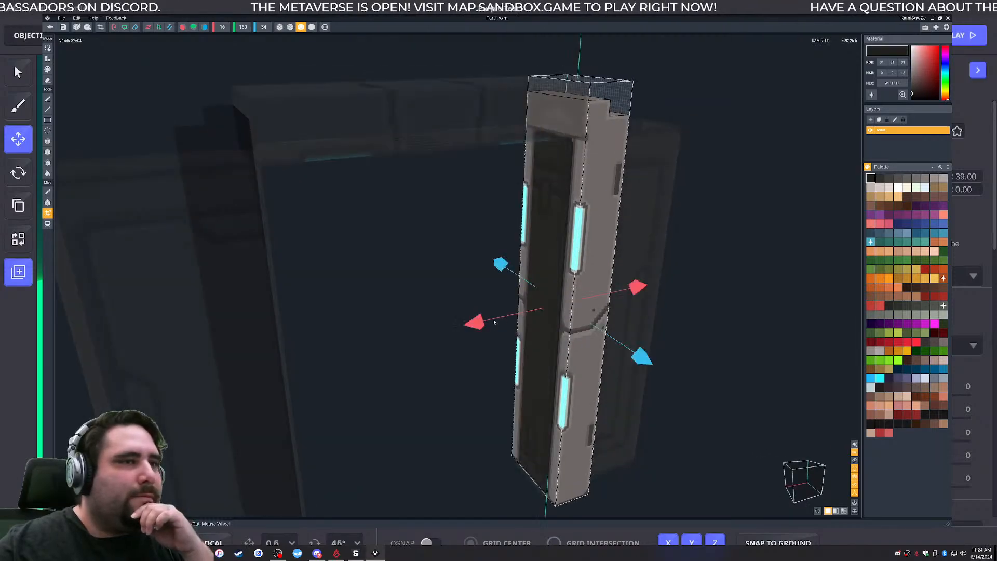
pyautogui.moveTo(474, 328); pyautogui.dragTo(382, 340)
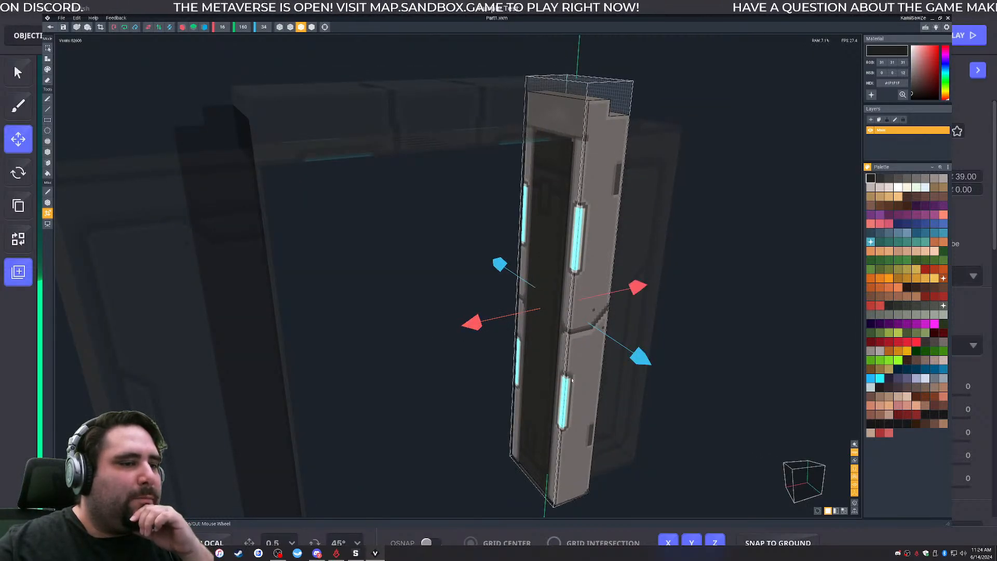
pyautogui.click(49, 216)
# - Box-select the full-height section facing the door opening and shift it slightly along X into the enlarged volume
pyautogui.scroll(-3, 527, 373)
pyautogui.moveTo(582, 364); pyautogui.dragTo(548, 357, button='right')
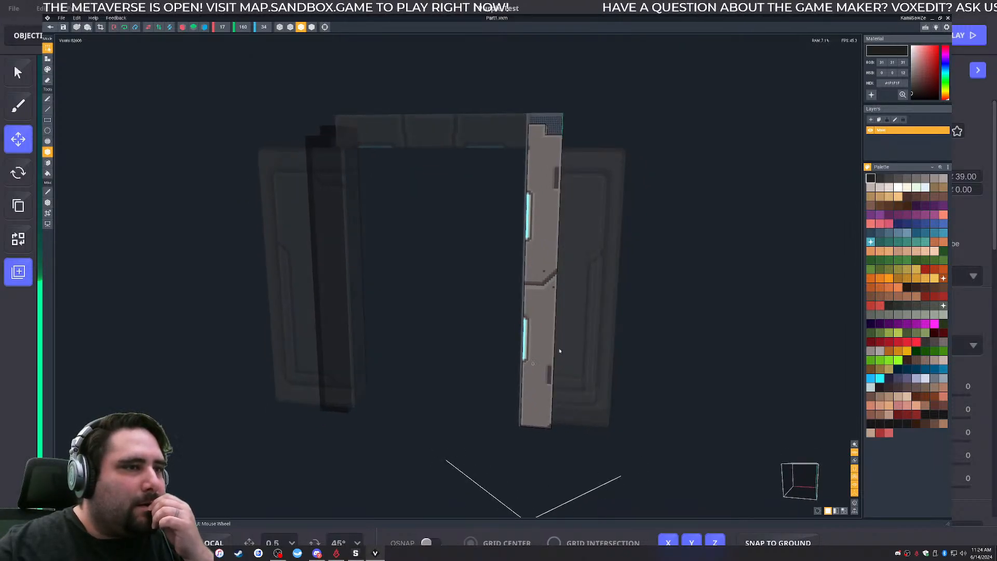
pyautogui.moveTo(540, 289); pyautogui.dragTo(535, 291, button='right')
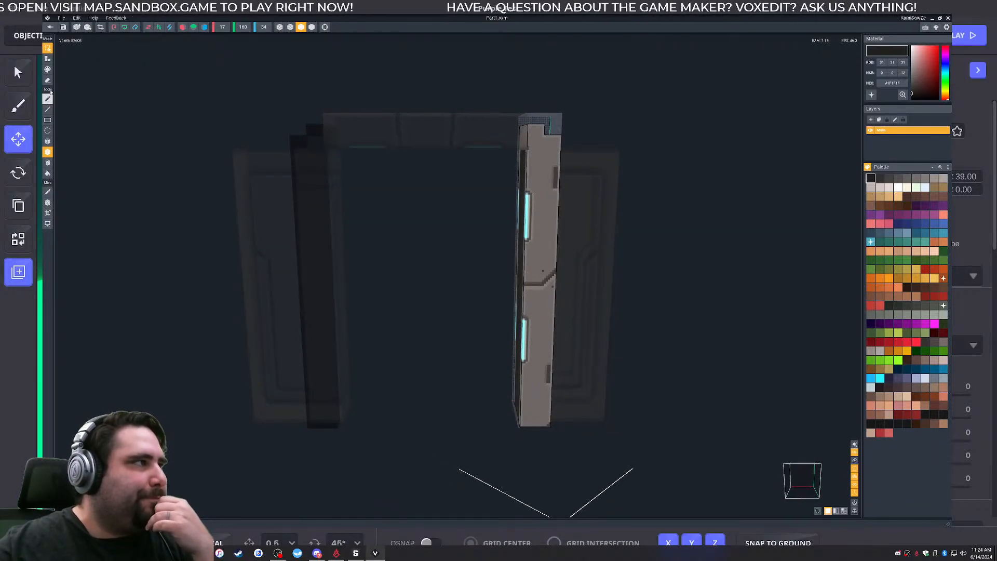
pyautogui.moveTo(541, 290); pyautogui.dragTo(541, 290, button='right')
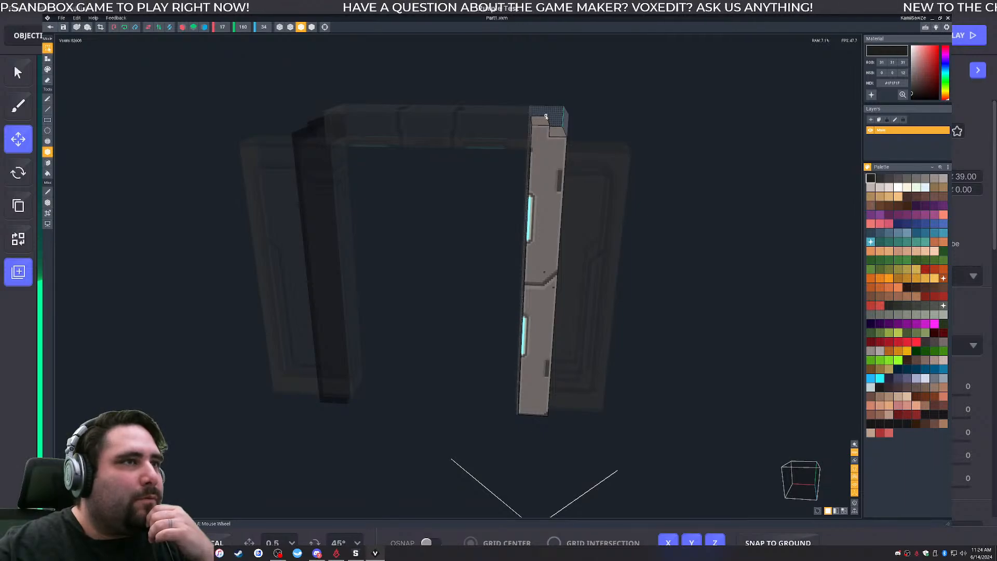
pyautogui.moveTo(546, 118); pyautogui.dragTo(519, 417)
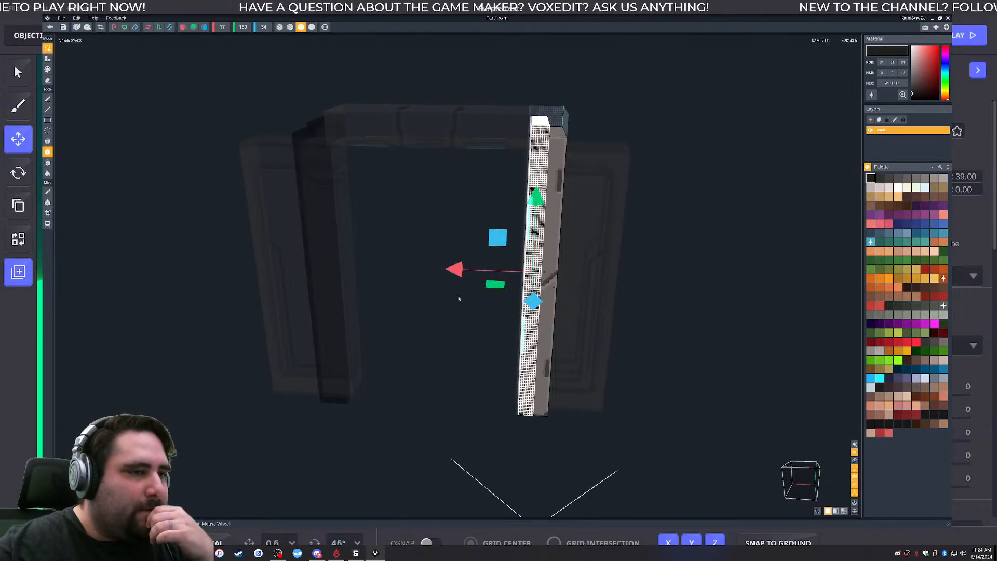
pyautogui.moveTo(452, 269); pyautogui.dragTo(450, 270)
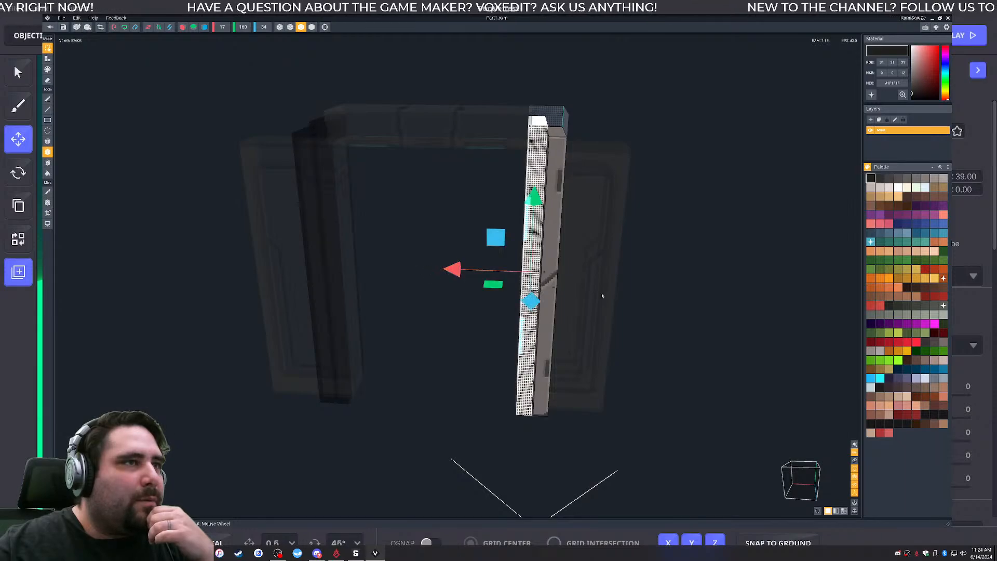
# - Box-select the full-height voxel strip beside the pillar's seam and copy it along X to close the gap between the two sections
pyautogui.click(552, 295)
pyautogui.moveTo(551, 322); pyautogui.dragTo(550, 323, button='right')
pyautogui.scroll(2, 546, 309)
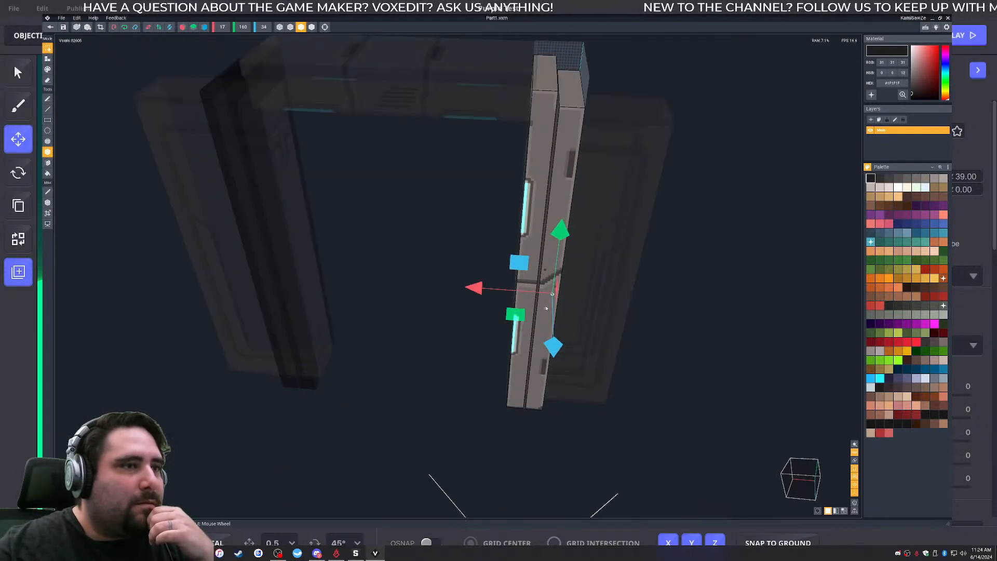
pyautogui.moveTo(555, 58); pyautogui.dragTo(524, 412)
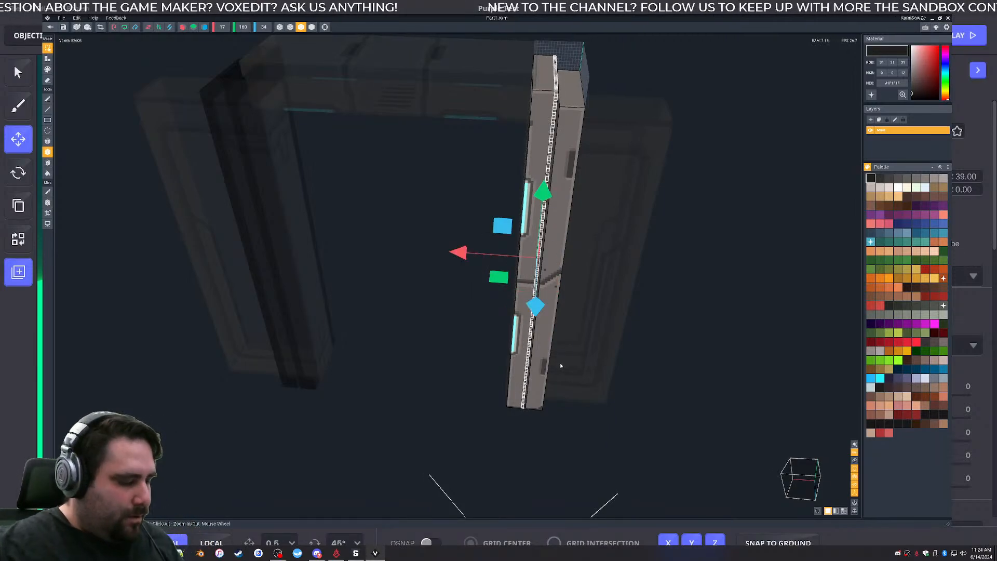
pyautogui.moveTo(468, 254)
pyautogui.mouseDown()
pyautogui.moveTo(493, 259)
pyautogui.moveTo(478, 269)
pyautogui.mouseUp()
pyautogui.click(479, 272)
pyautogui.moveTo(558, 292); pyautogui.dragTo(563, 293, button='right')
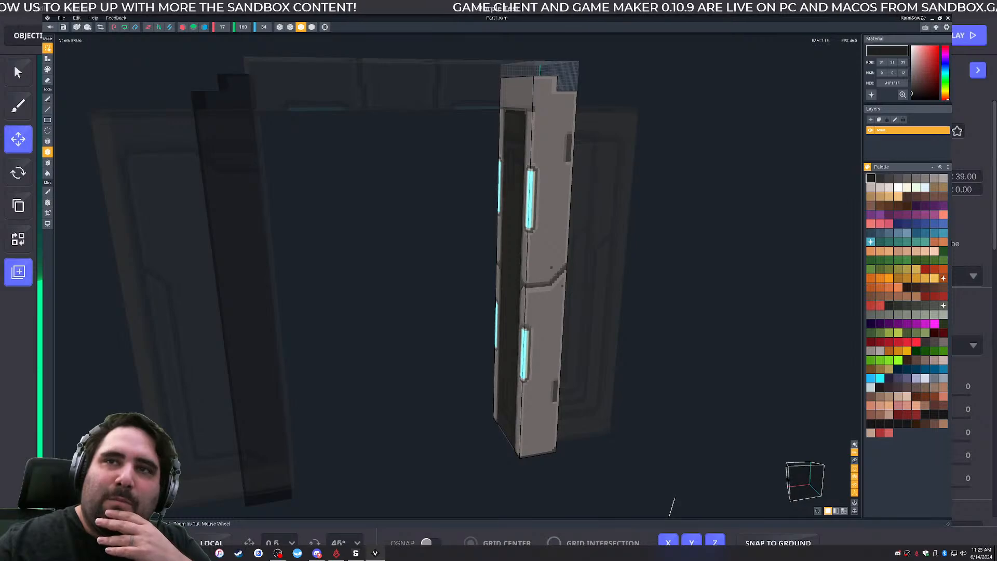
# - Examine the pillar's filled seam, panel lines and light strips from the door opening side, and its stepped top from the outer side
pyautogui.moveTo(530, 268); pyautogui.dragTo(532, 263, button='right')
pyautogui.moveTo(532, 263); pyautogui.dragTo(497, 257, button='middle')
pyautogui.moveTo(497, 257); pyautogui.dragTo(496, 257, button='right')
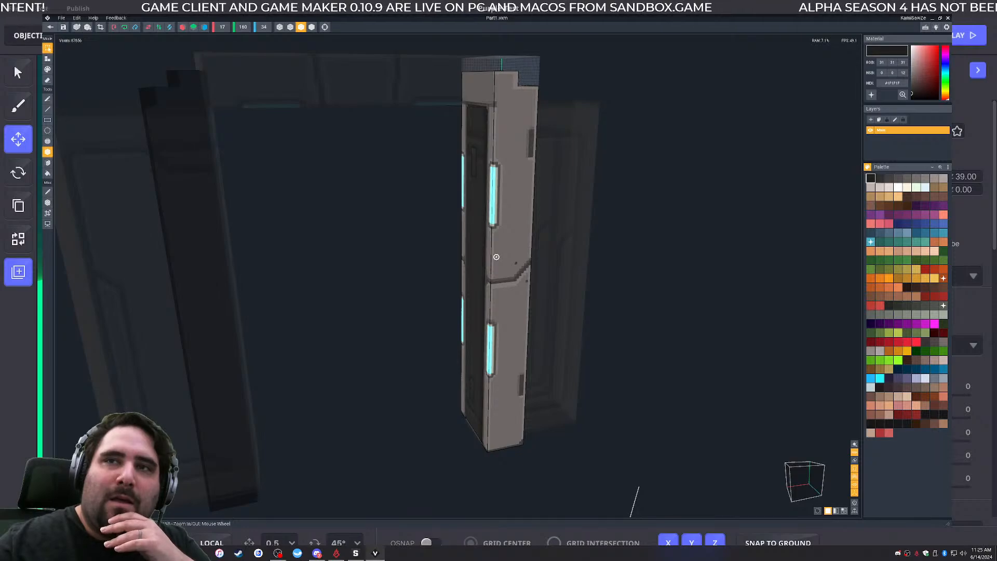
pyautogui.moveTo(496, 257); pyautogui.dragTo(496, 256, button='right')
pyautogui.scroll(6, 545, 322)
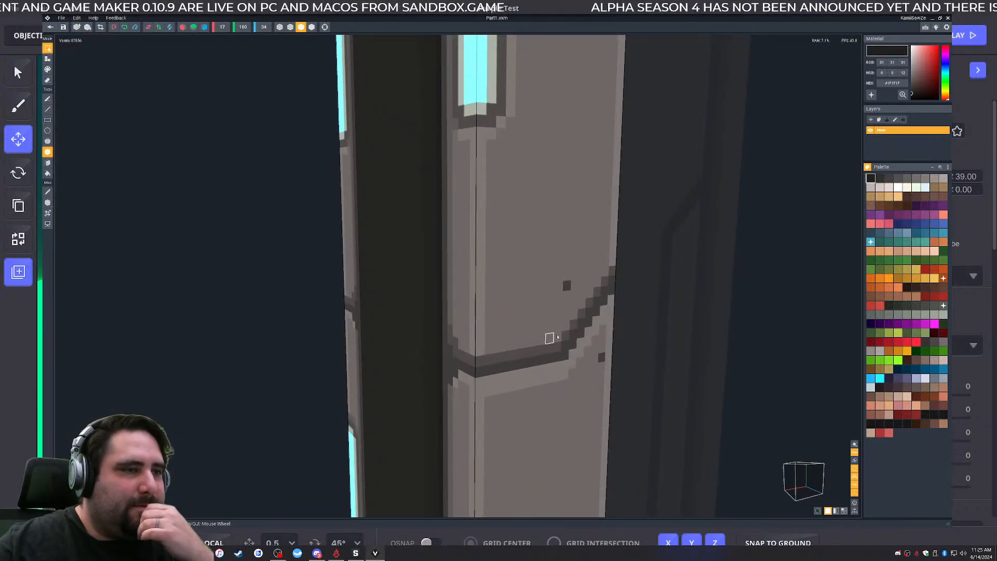
pyautogui.scroll(-6, 487, 343)
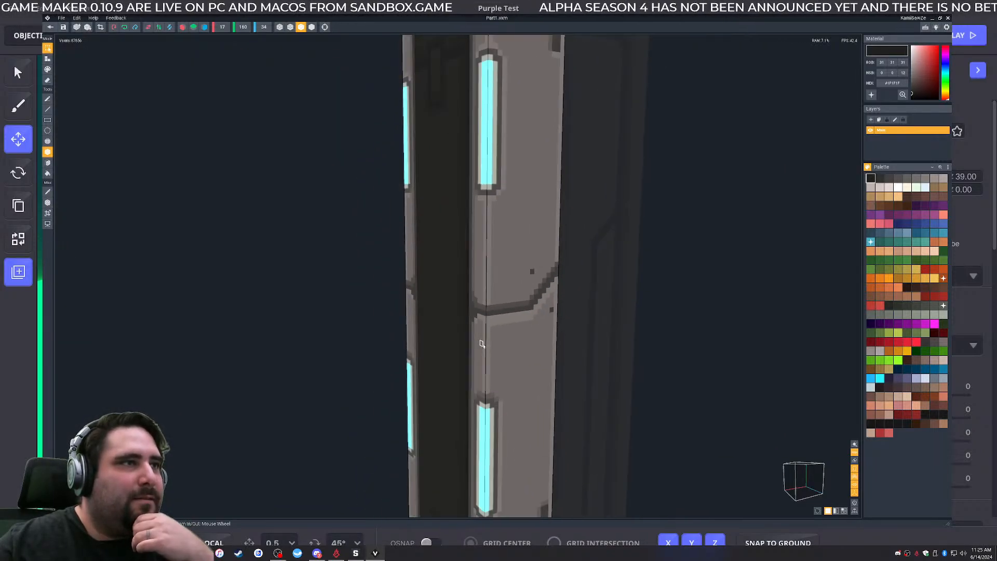
pyautogui.moveTo(506, 342); pyautogui.dragTo(499, 332, button='middle')
pyautogui.moveTo(499, 332); pyautogui.dragTo(500, 333, button='right')
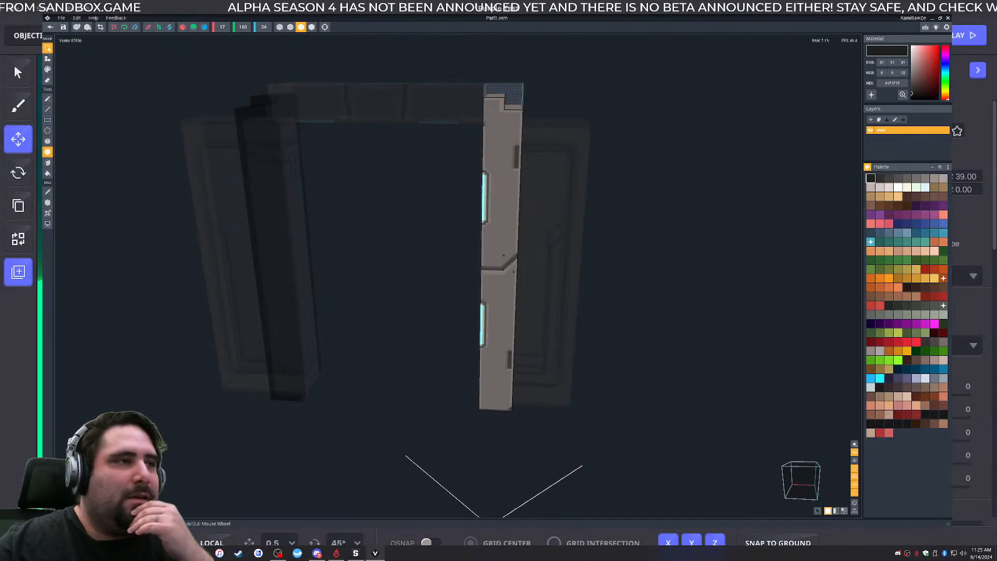
pyautogui.moveTo(515, 195); pyautogui.dragTo(523, 211, button='right')
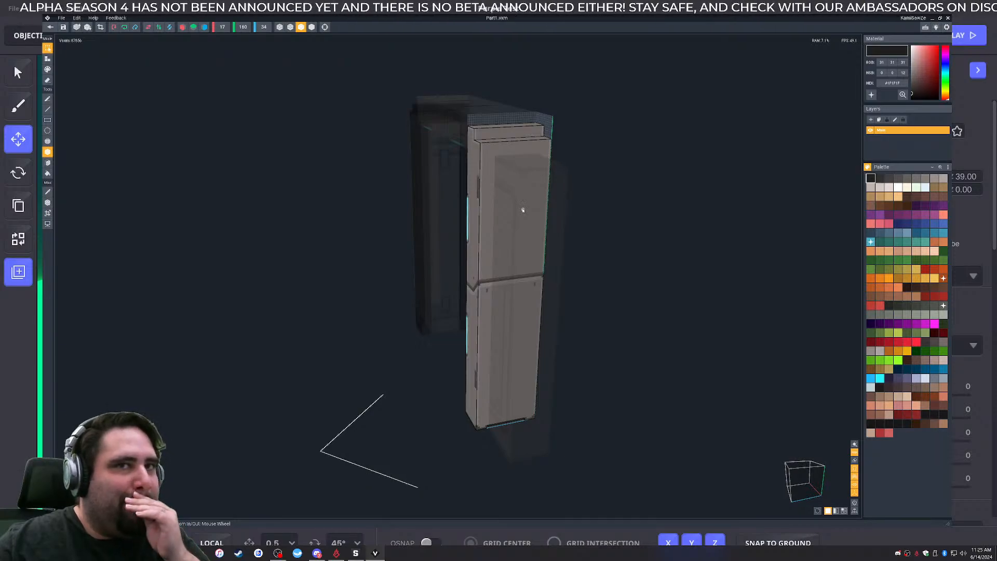
pyautogui.moveTo(514, 187); pyautogui.dragTo(509, 194, button='middle')
pyautogui.moveTo(509, 193); pyautogui.dragTo(489, 217, button='right')
pyautogui.scroll(6, 512, 190)
pyautogui.scroll(4, 487, 198)
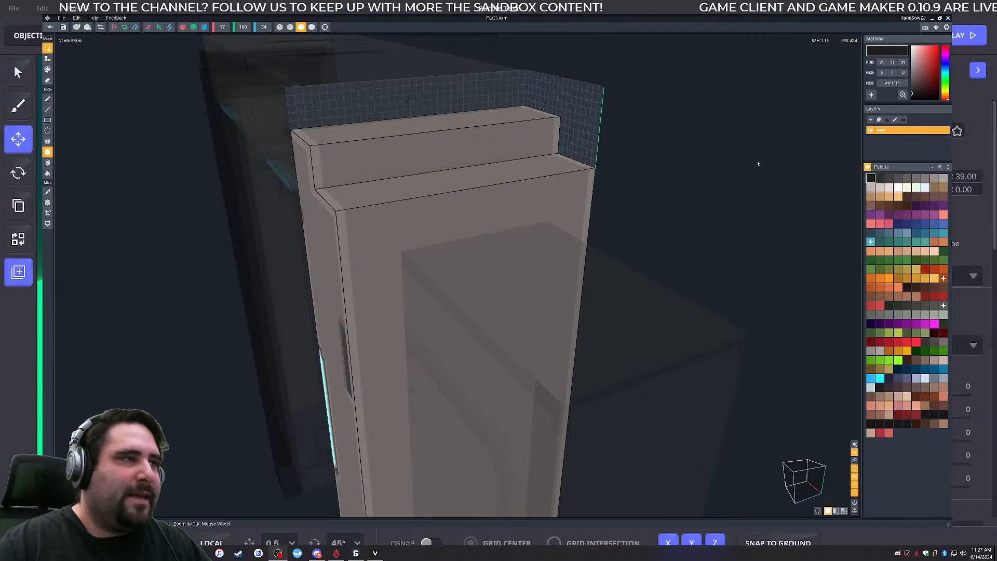
pyautogui.moveTo(391, 254); pyautogui.dragTo(414, 279, button='middle')
pyautogui.moveTo(422, 271); pyautogui.dragTo(527, 274, button='right')
pyautogui.moveTo(448, 368); pyautogui.dragTo(433, 302, button='middle')
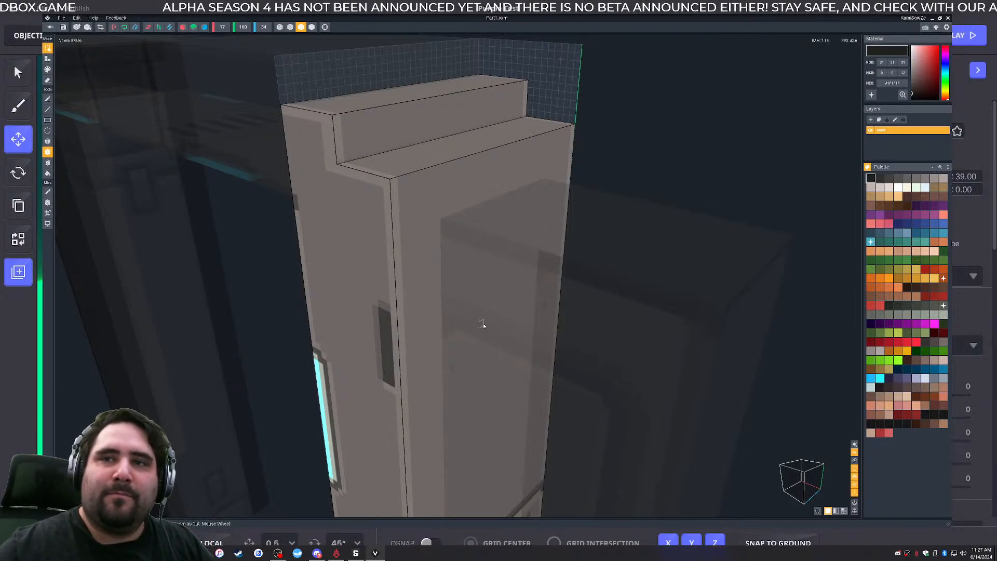
pyautogui.scroll(-2, 482, 323)
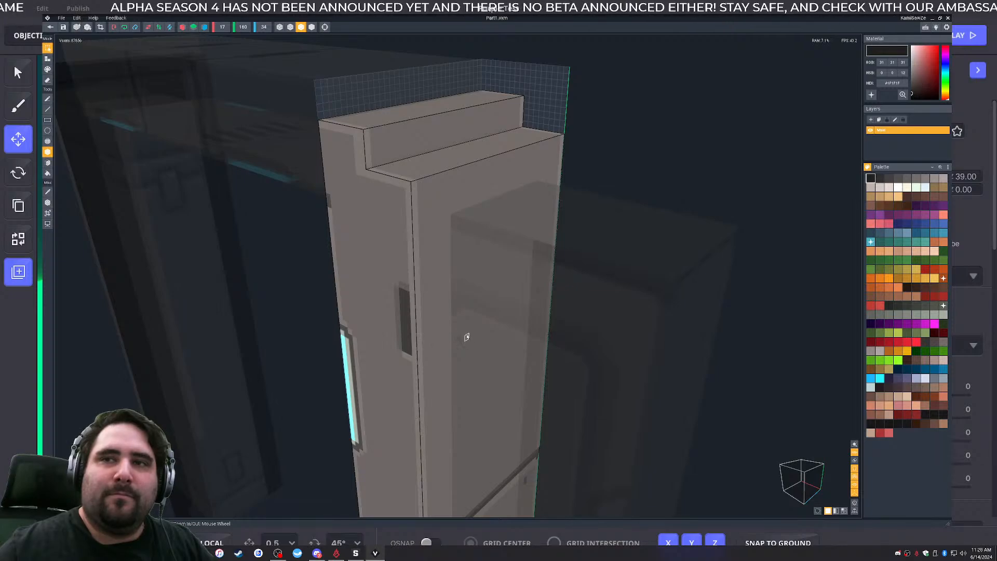
pyautogui.moveTo(467, 337); pyautogui.dragTo(450, 349, button='middle')
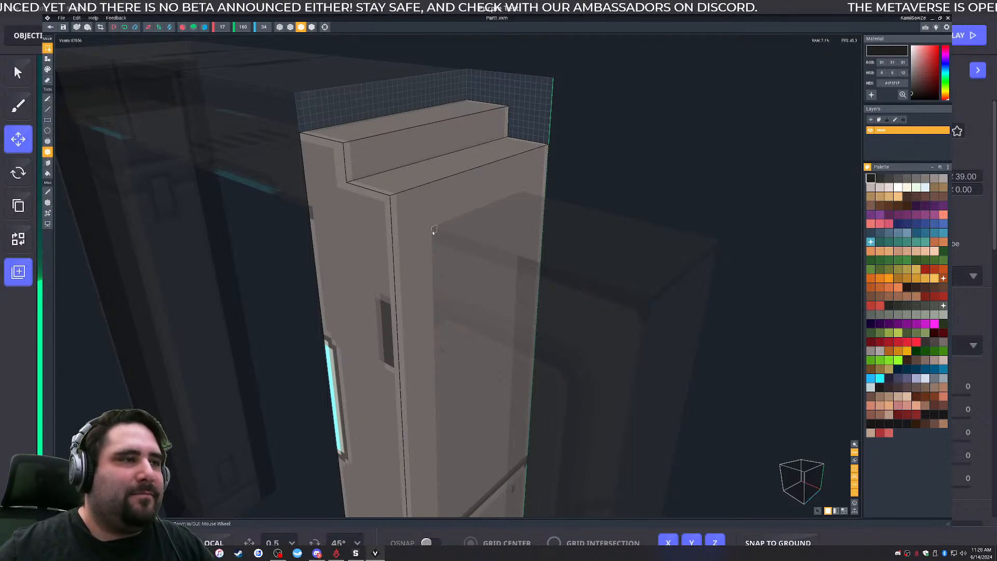
pyautogui.moveTo(482, 205); pyautogui.dragTo(483, 205, button='right')
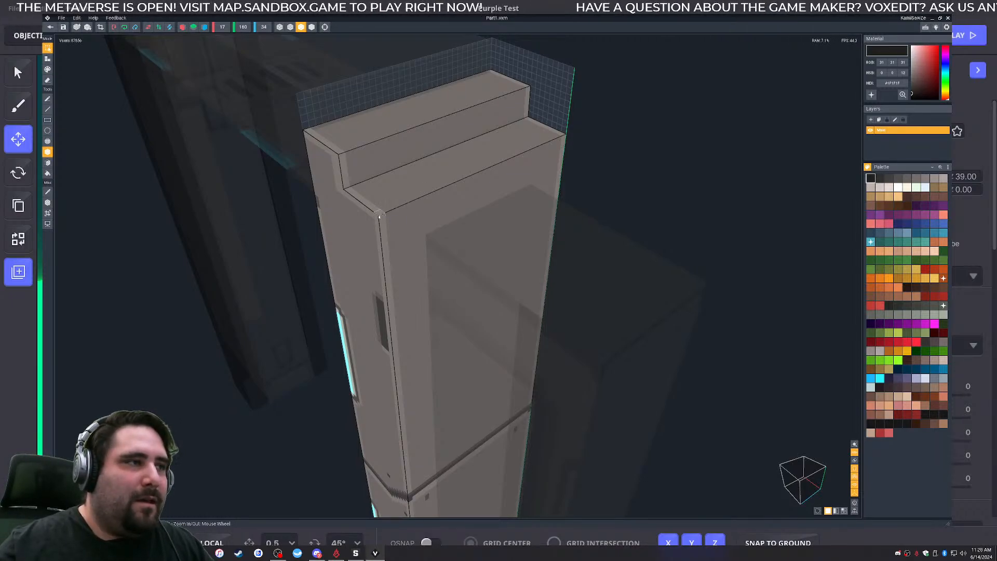
pyautogui.moveTo(446, 189); pyautogui.dragTo(444, 207, button='middle')
pyautogui.moveTo(483, 222); pyautogui.dragTo(494, 205, button='right')
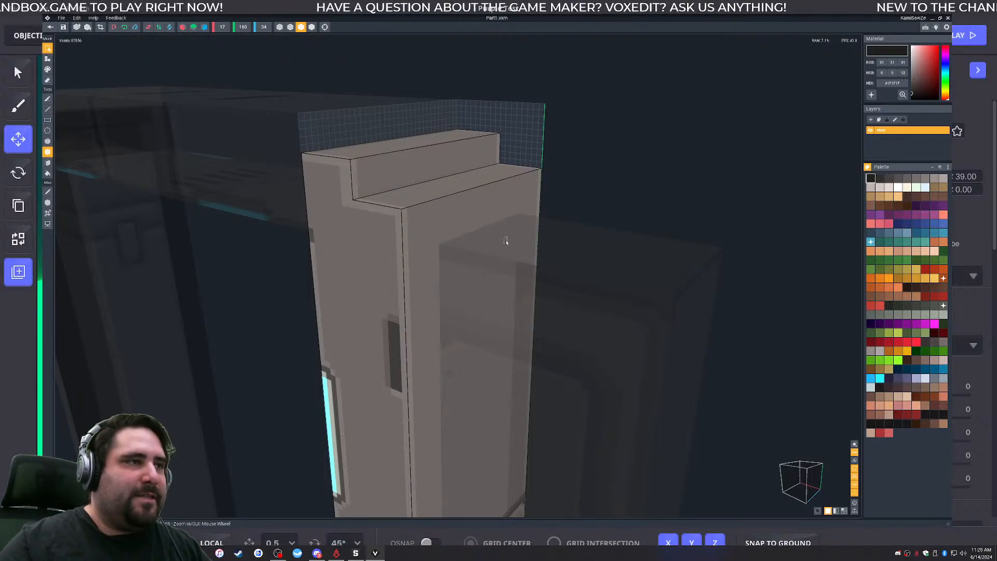
pyautogui.scroll(4, 502, 235)
pyautogui.moveTo(416, 195); pyautogui.dragTo(423, 213, button='middle')
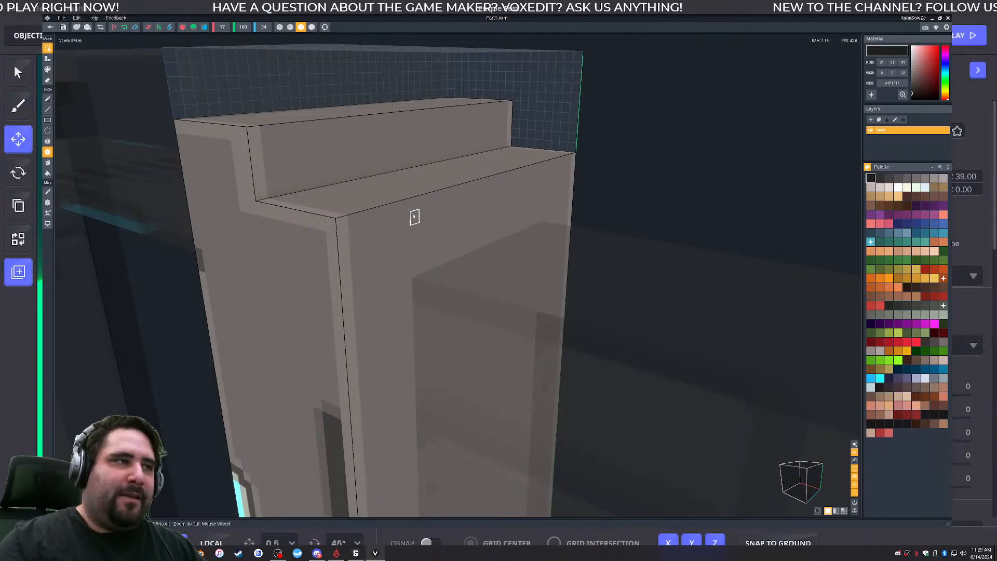
pyautogui.moveTo(488, 238); pyautogui.dragTo(490, 241, button='right')
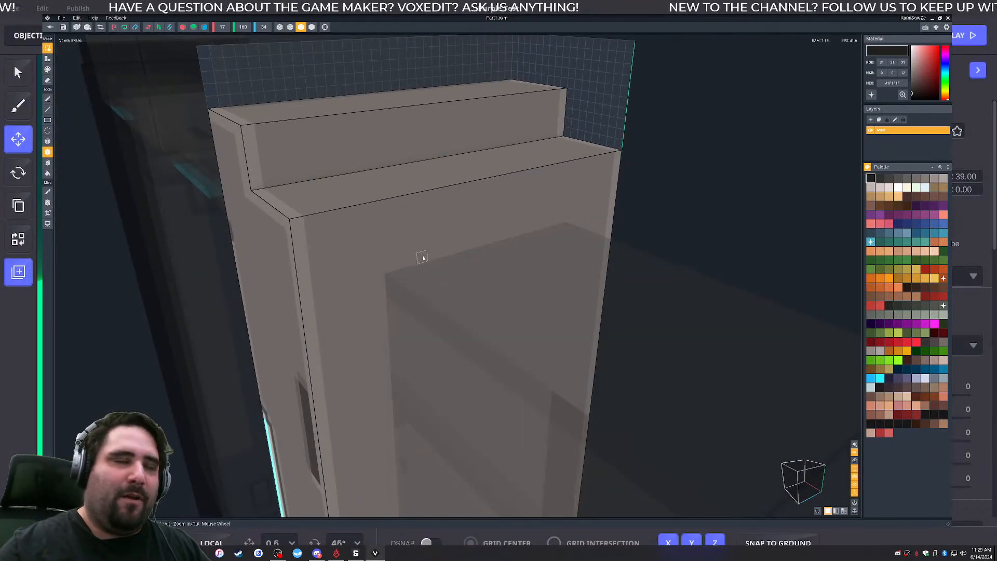
pyautogui.scroll(-2, 423, 257)
pyautogui.moveTo(439, 236); pyautogui.dragTo(439, 250, button='middle')
pyautogui.moveTo(492, 256); pyautogui.dragTo(493, 291, button='right')
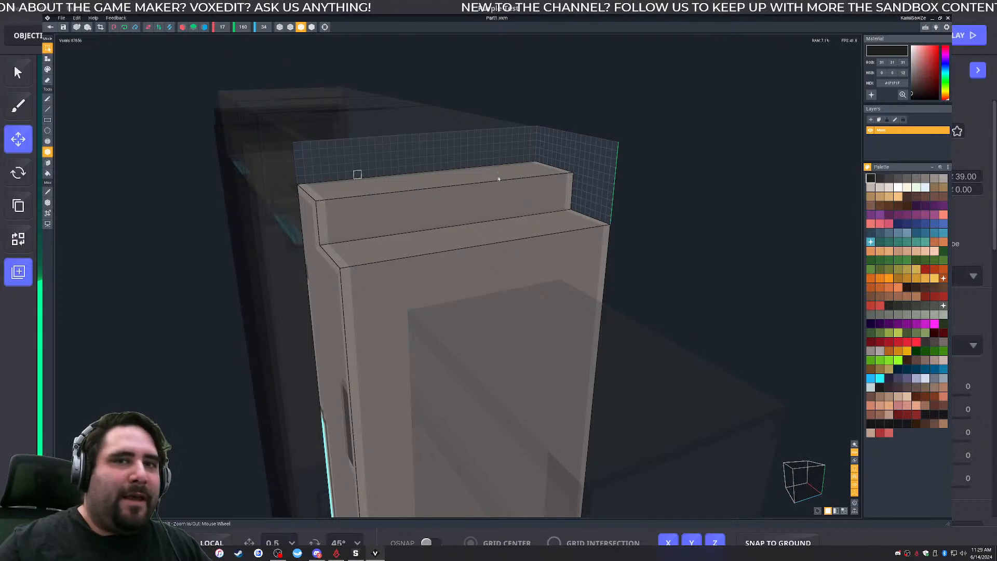
pyautogui.moveTo(461, 196); pyautogui.dragTo(496, 291, button='right')
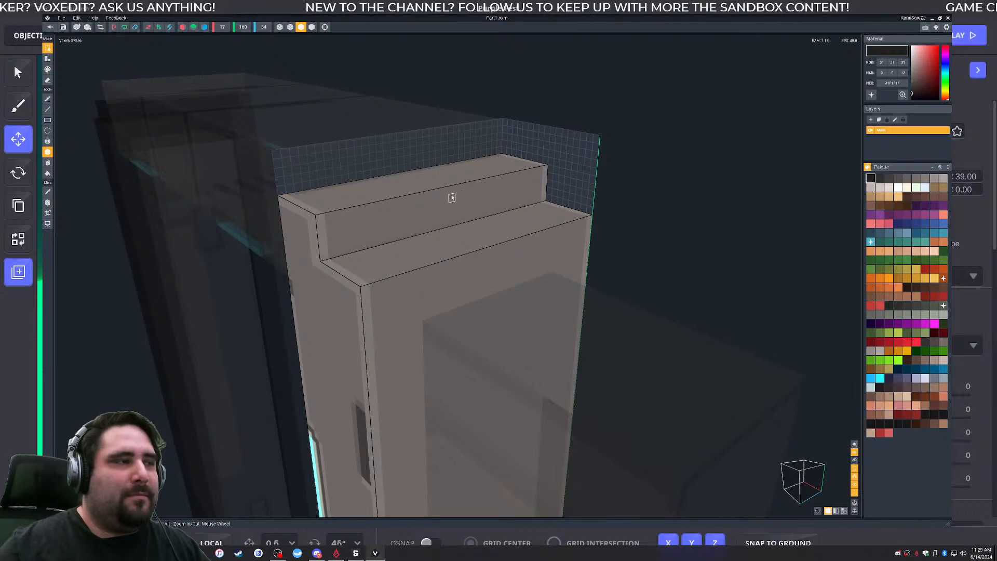
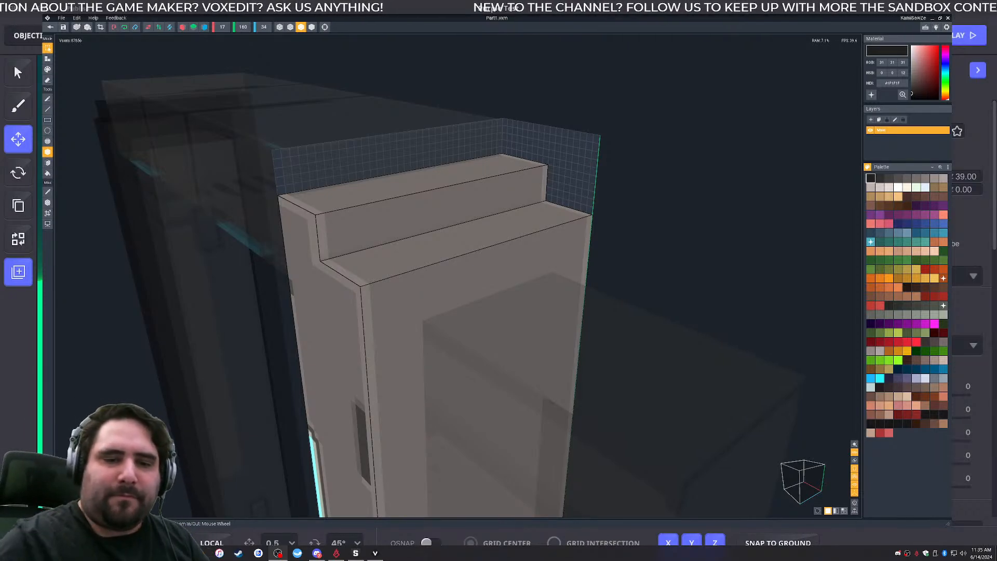
pyautogui.moveTo(391, 296); pyautogui.dragTo(501, 298, button='right')
pyautogui.moveTo(359, 298); pyautogui.dragTo(505, 316, button='right')
pyautogui.moveTo(463, 277); pyautogui.dragTo(457, 276, button='right')
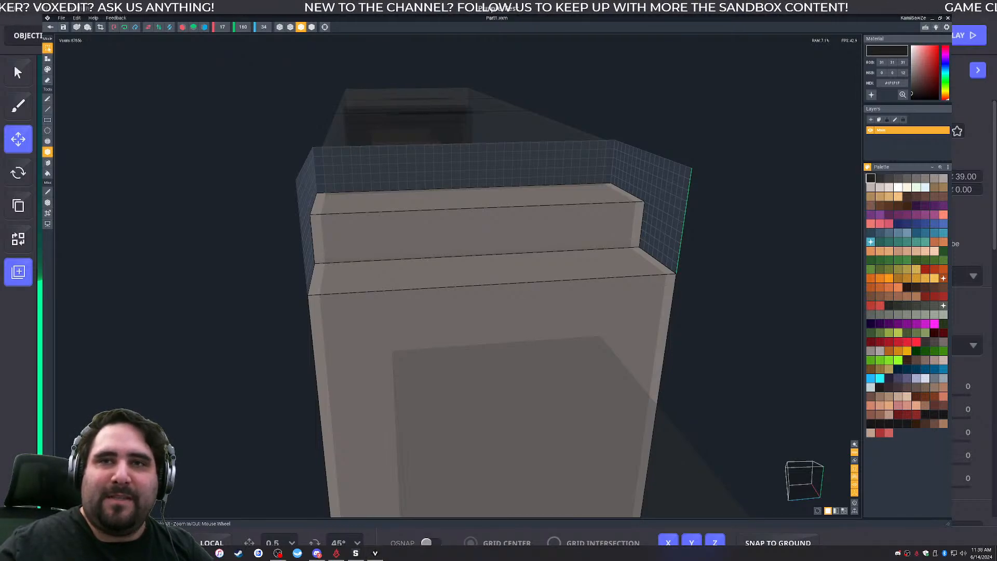
# - Switch to MagicaVoxel and examine the sketch building's terraces, support columns, side annexes and the opening in the tower's top
pyautogui.moveTo(837, 13); pyautogui.dragTo(275, 1)
pyautogui.moveTo(530, 356); pyautogui.dragTo(520, 316, button='right')
pyautogui.scroll(5, 483, 340)
pyautogui.scroll(6, 521, 315)
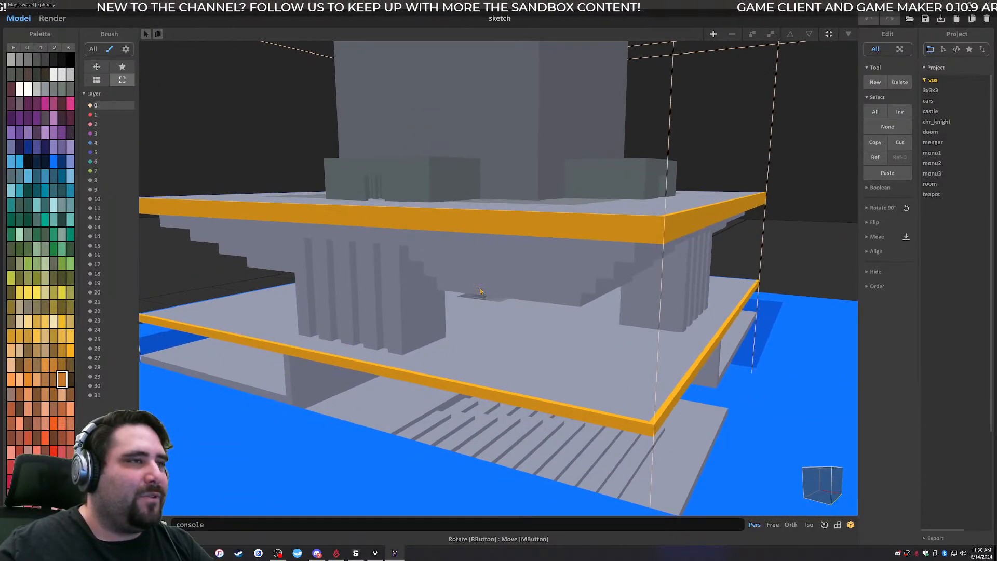
pyautogui.moveTo(577, 296); pyautogui.dragTo(561, 408, button='right')
pyautogui.scroll(-7, 477, 311)
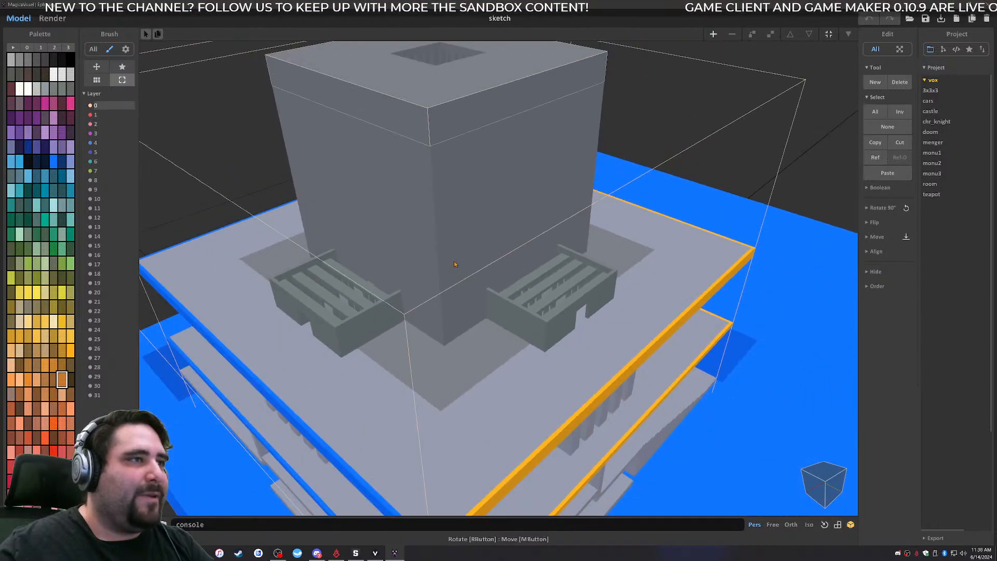
pyautogui.scroll(8, 476, 311)
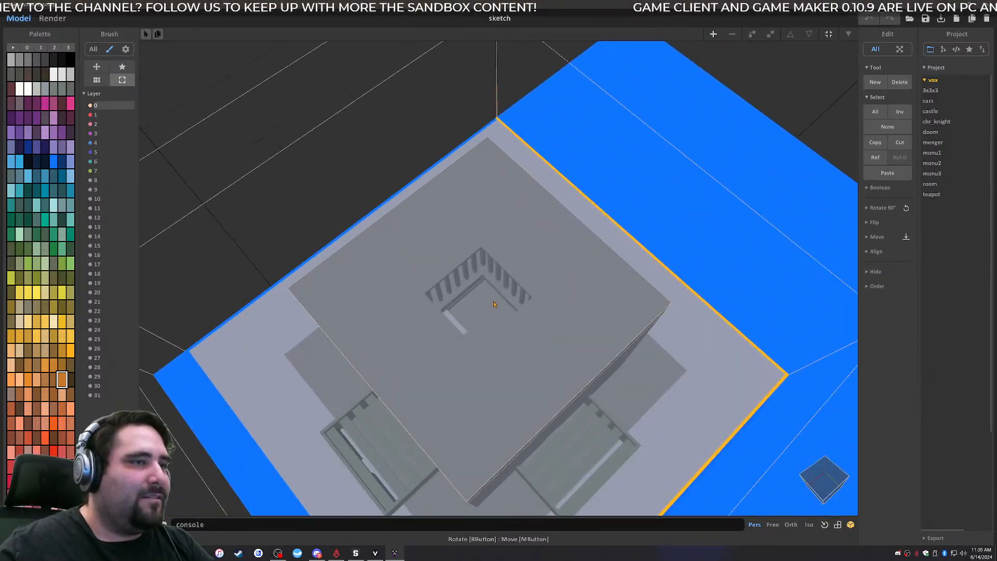
pyautogui.moveTo(492, 315); pyautogui.dragTo(493, 270, button='right')
pyautogui.scroll(-5, 492, 270)
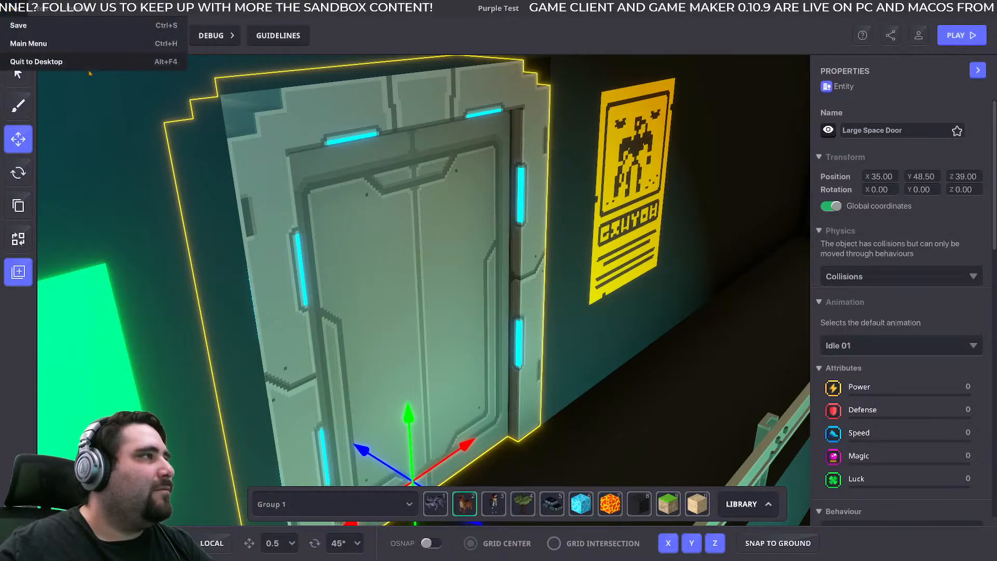
# - Back in the Sandbox Game Maker, leave the Purple Test experience and open the 3x3 test experience from the workspace
pyautogui.press('Escape')
pyautogui.click(568, 318)
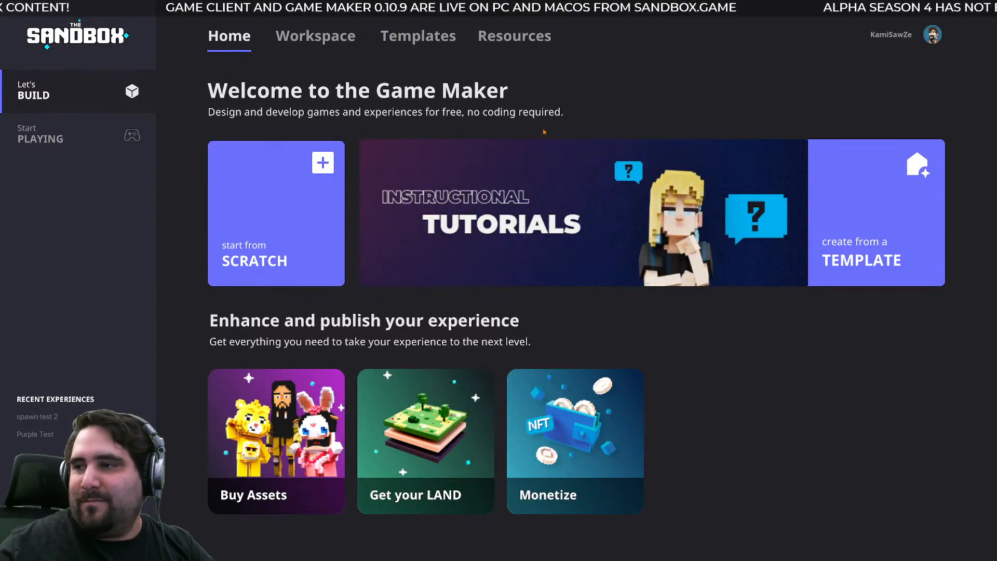
pyautogui.click(315, 36)
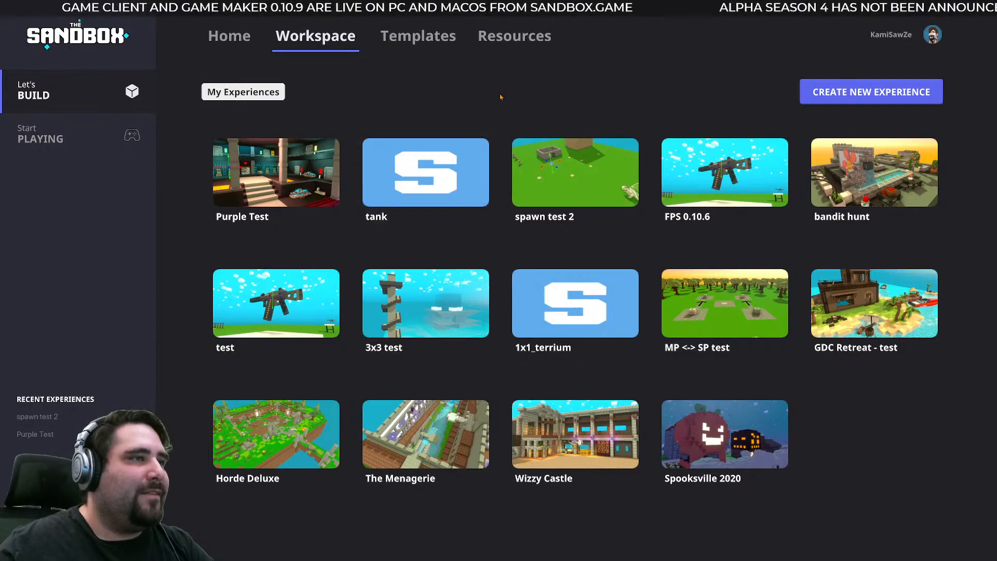
pyautogui.moveTo(865, 188)
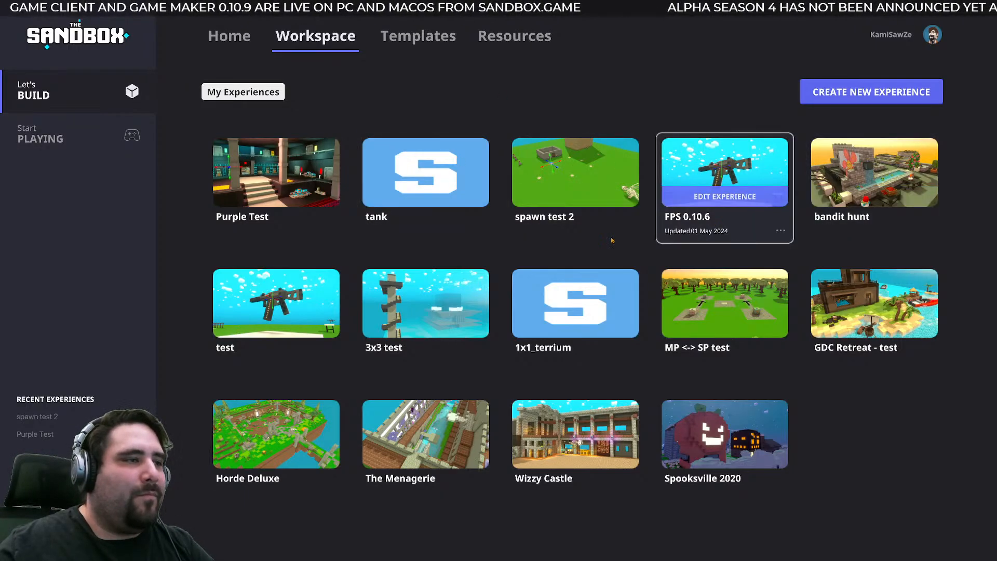
pyautogui.click(423, 290)
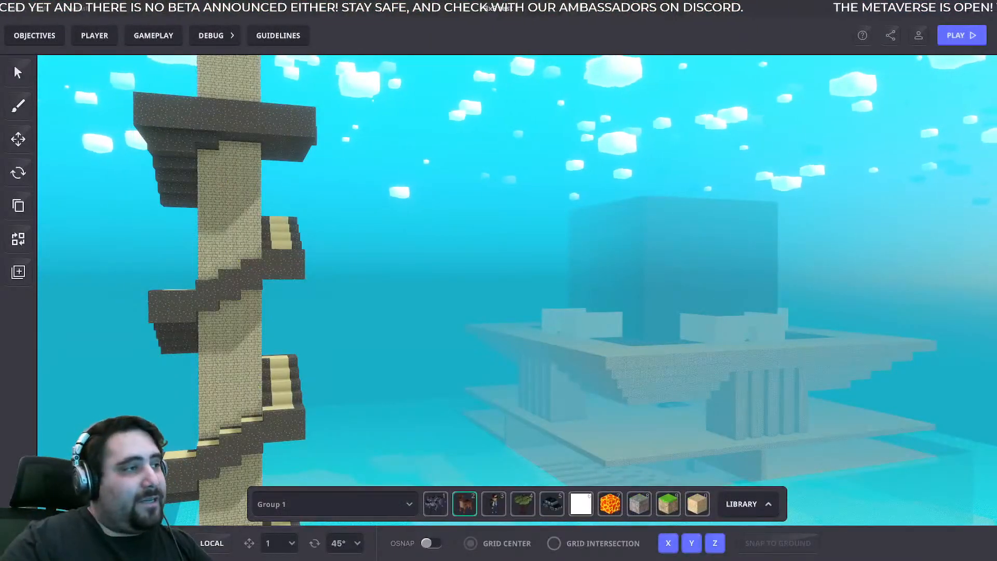
# - Fly around the imported building and examine its tower, terraces, support columns and annex entrance from different sides
pyautogui.moveTo(431, 252); pyautogui.dragTo(313, 174, button='right')
pyautogui.press('w')
pyautogui.press('w')
pyautogui.moveTo(663, 273); pyautogui.dragTo(670, 232, button='right')
pyautogui.press('w')
pyautogui.press('e')
pyautogui.press('q')
pyautogui.press('s')
pyautogui.press('s')
pyautogui.press('e')
pyautogui.moveTo(441, 291); pyautogui.dragTo(603, 295, button='right')
pyautogui.press('w')
pyautogui.press('e')
pyautogui.press('d')
pyautogui.press('w')
pyautogui.press('d')
pyautogui.press('q')
pyautogui.press('e')
pyautogui.press('q')
# - Playtest the experience, running from the spawn across the terrace and through the columned annex into the tower's hall
pyautogui.click(962, 35)
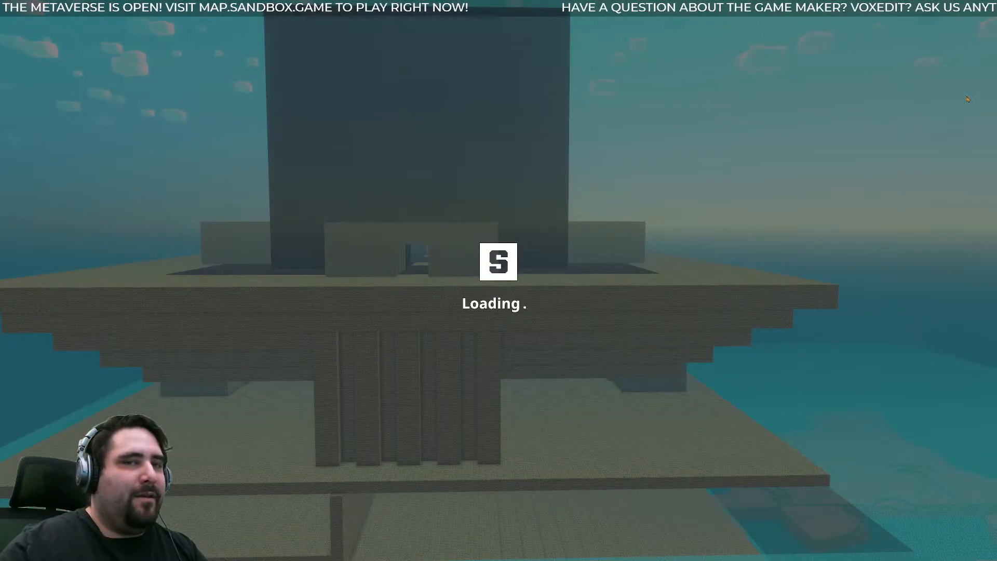
pyautogui.press('w')
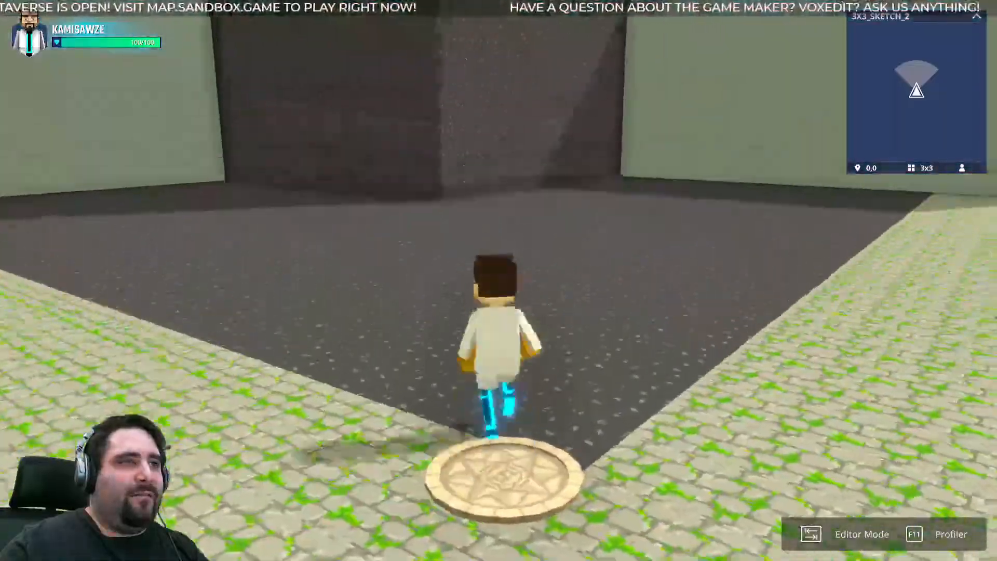
pyautogui.press('a')
pyautogui.press('w')
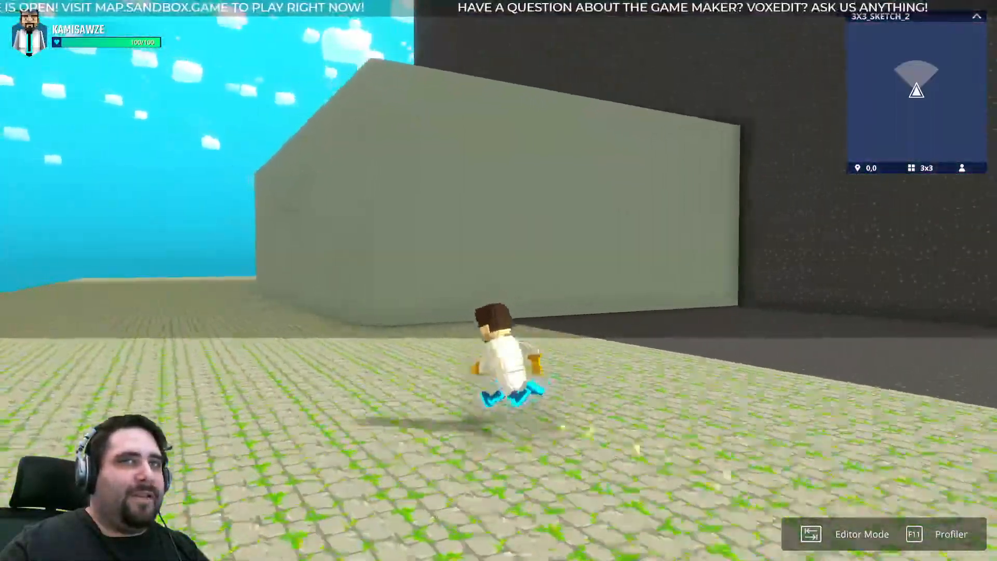
pyautogui.press('w')
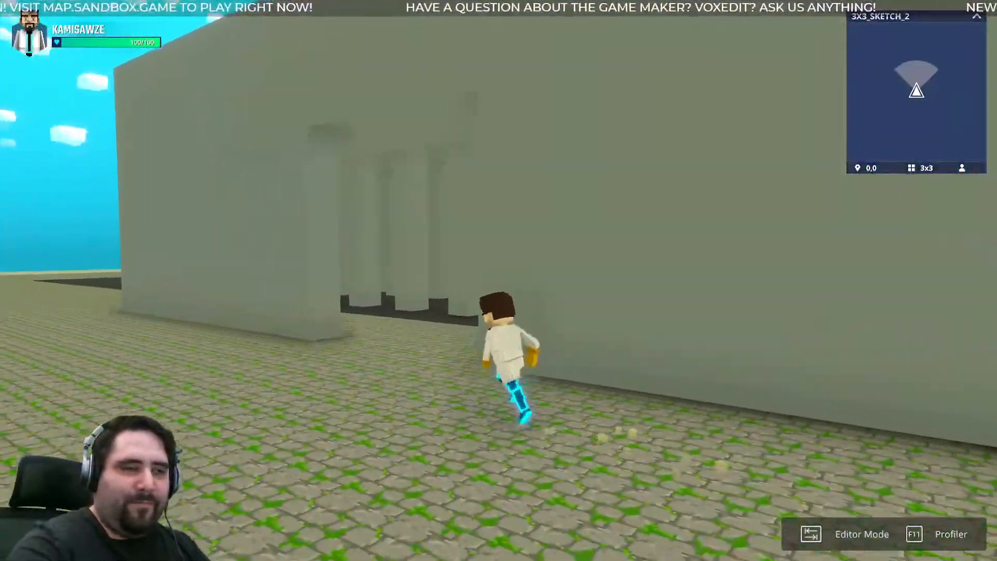
pyautogui.press('w')
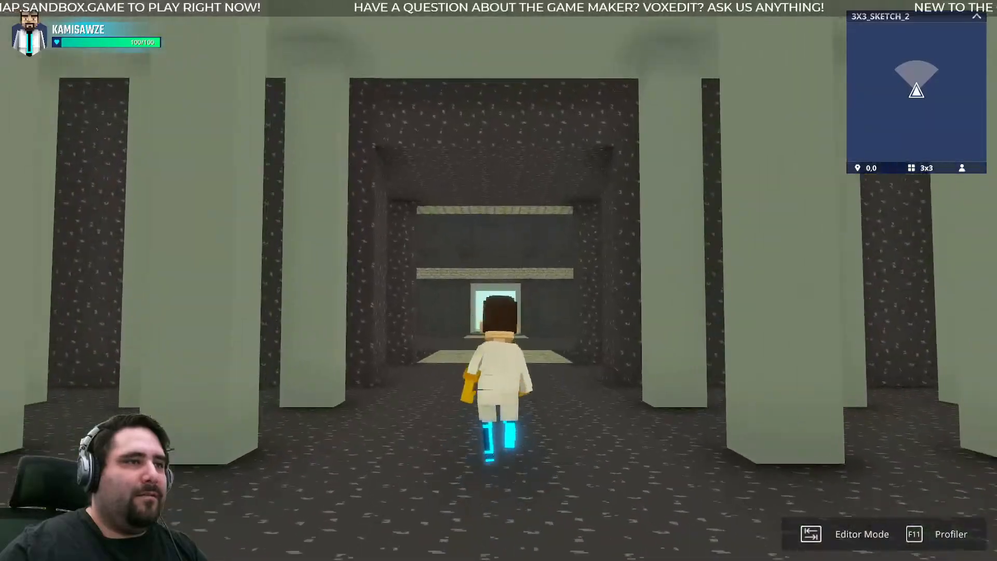
pyautogui.press('w')
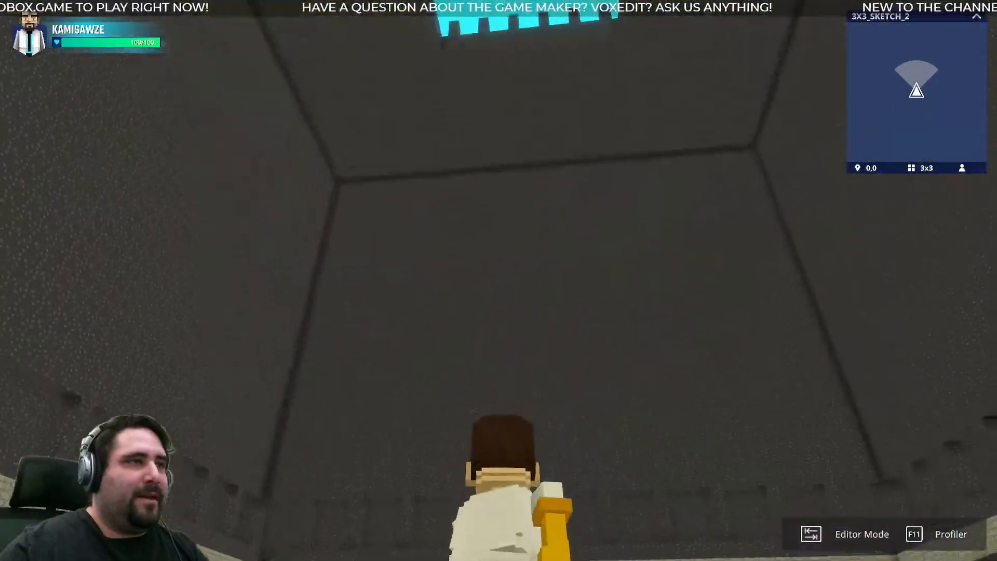
pyautogui.press('w')
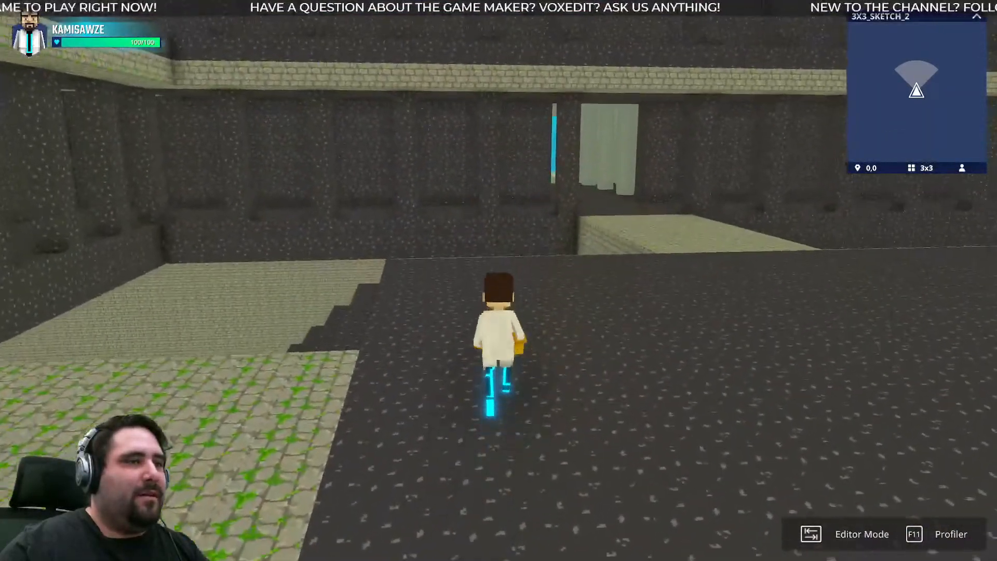
# - Explore the water under the building's lower decks in the playtest, plus the terrace around the spawn and annex
pyautogui.press('w')
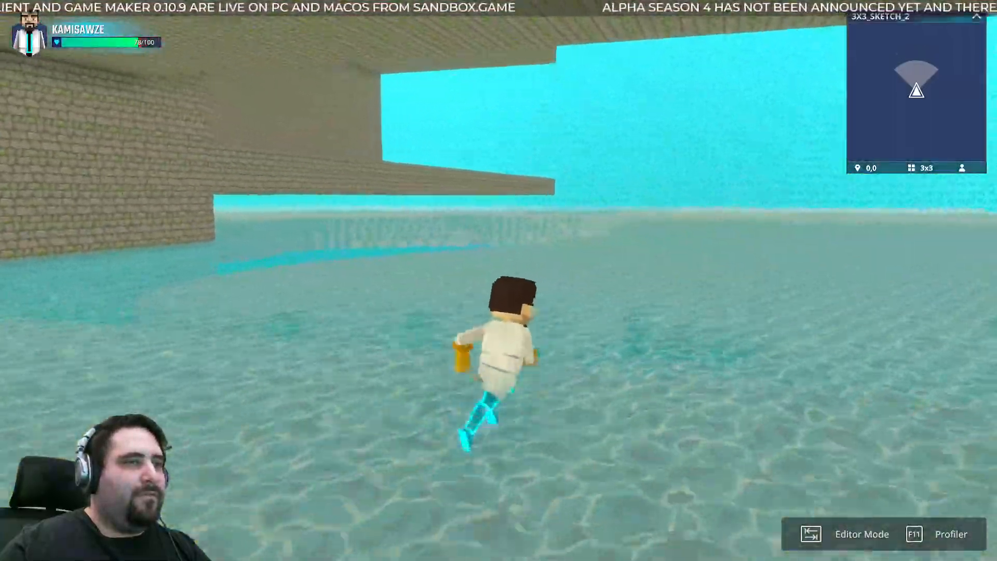
pyautogui.press('w')
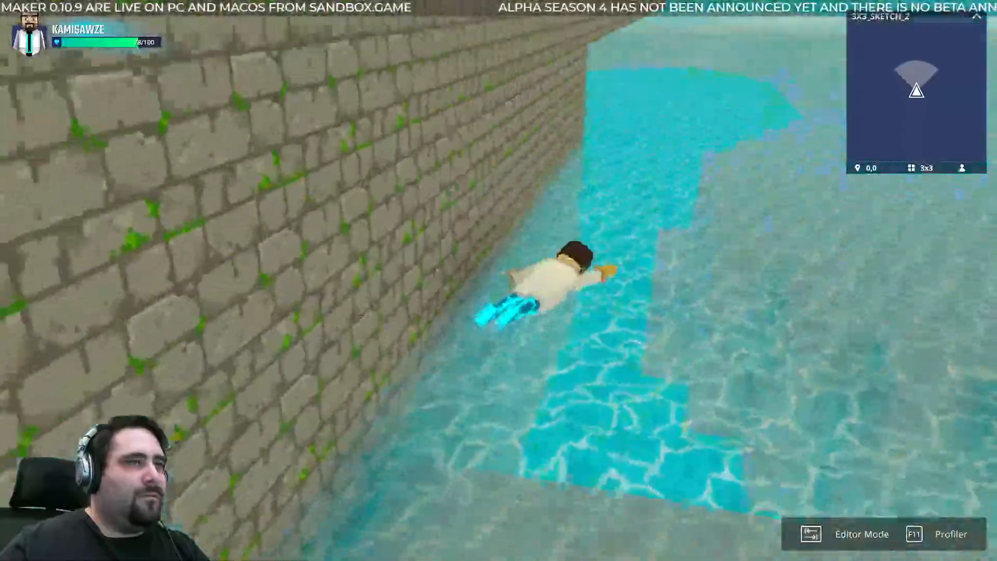
pyautogui.press('w')
pyautogui.press('w')
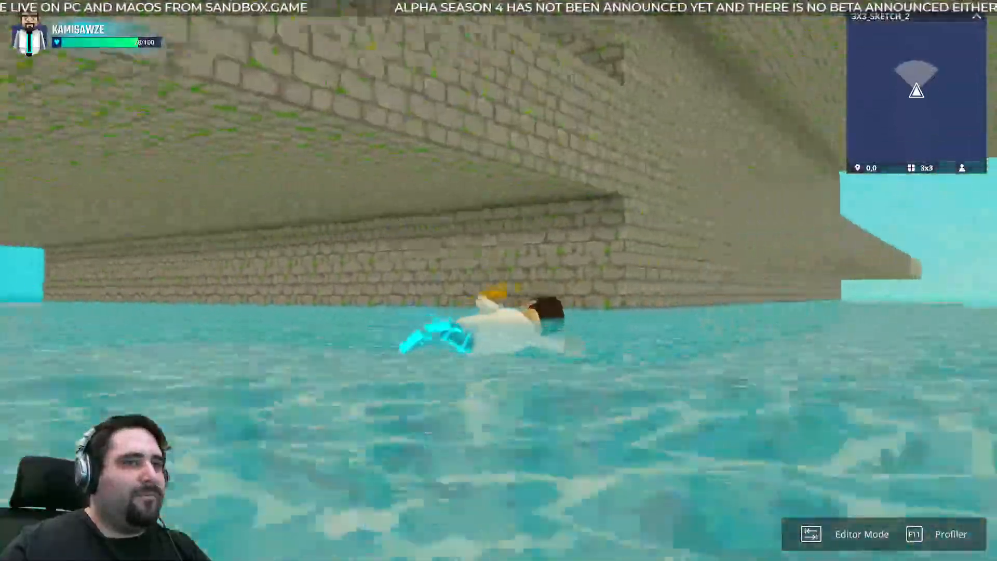
pyautogui.press('w')
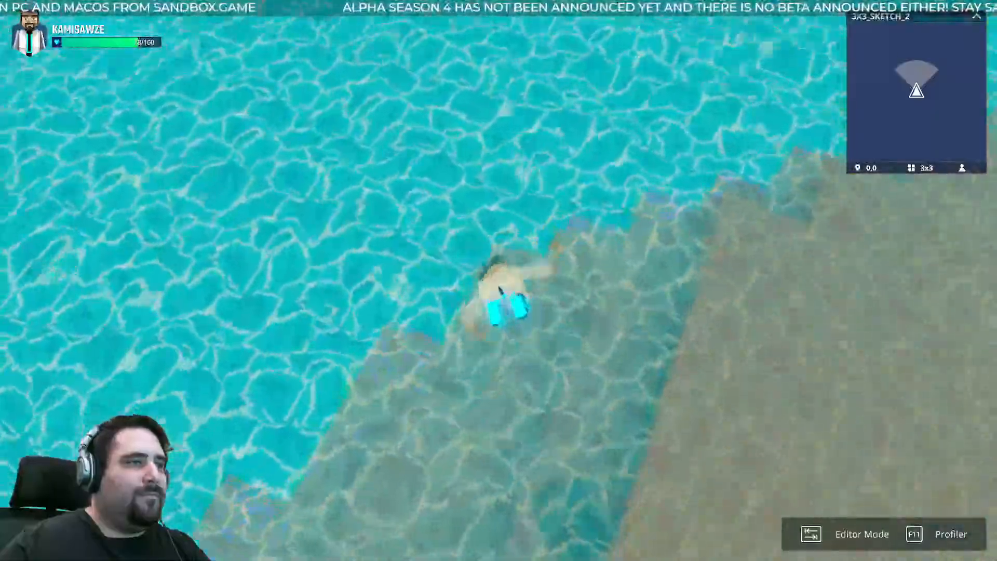
pyautogui.press('w')
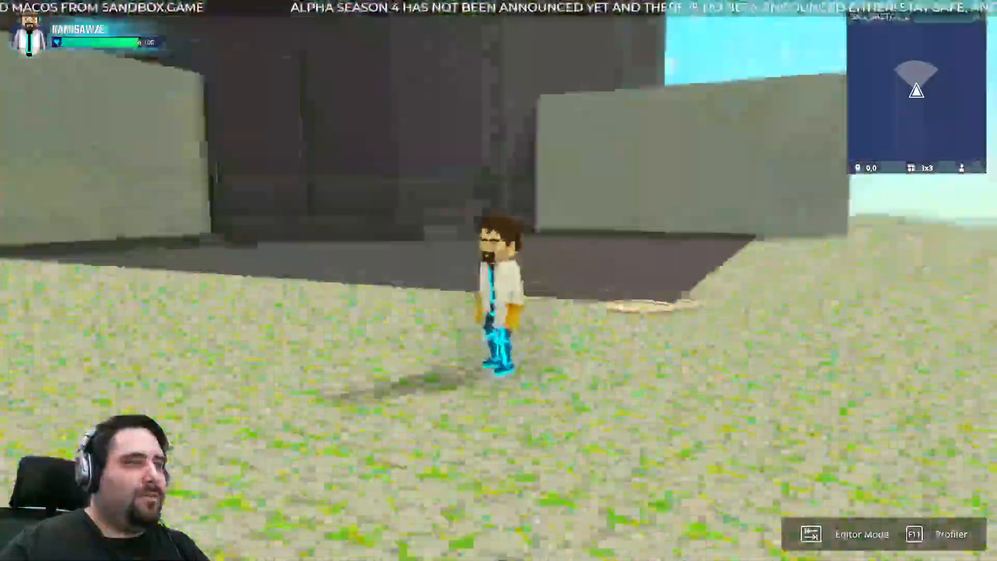
pyautogui.press('w')
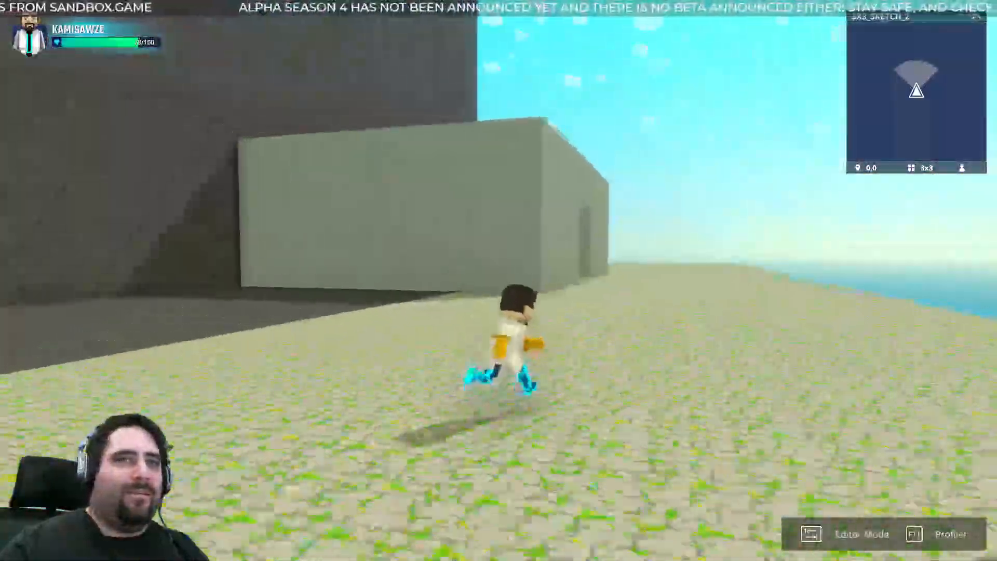
pyautogui.press('w')
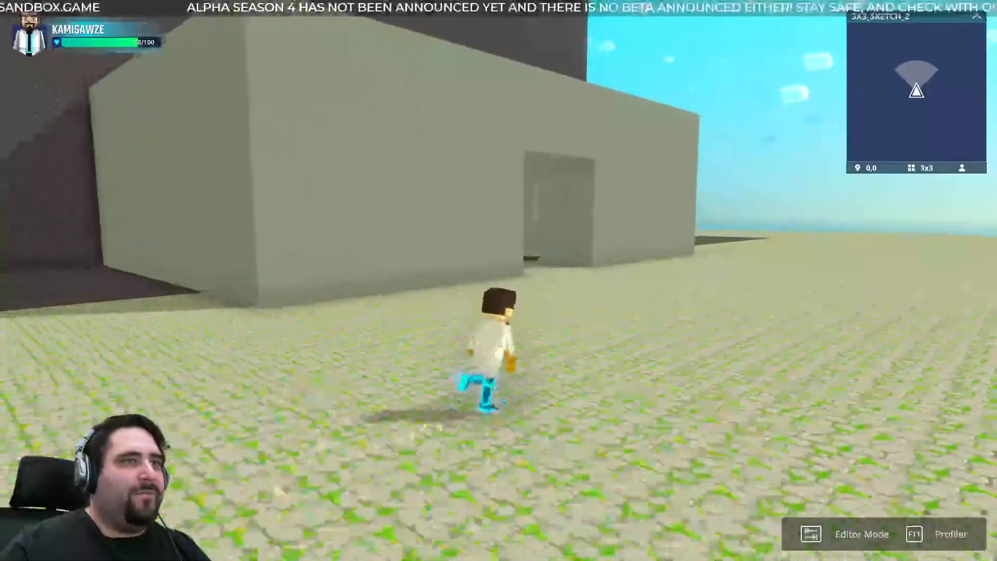
pyautogui.press('w')
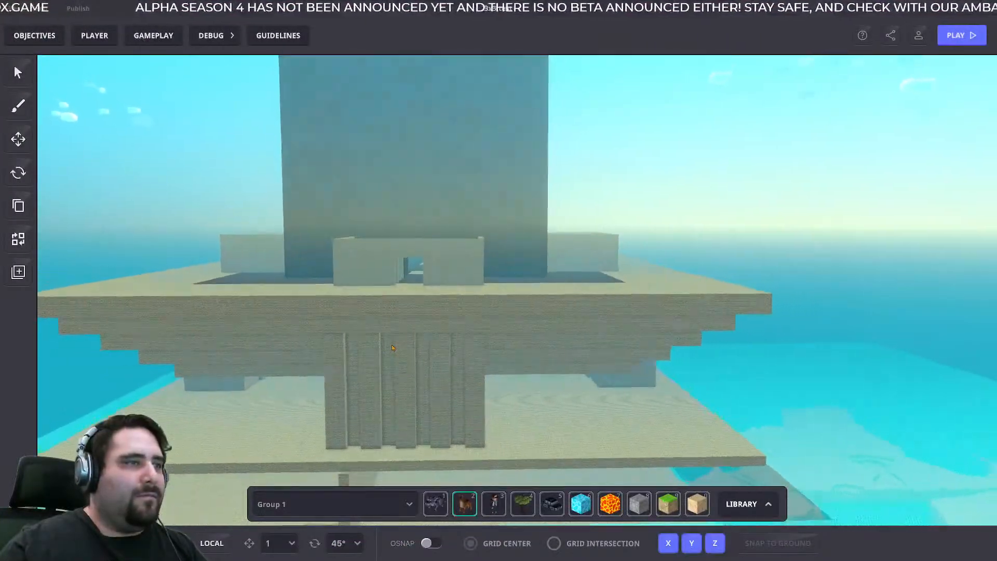
# - Return to the editor and examine the whole building from a distance and the open tower roof from above
pyautogui.moveTo(393, 348); pyautogui.dragTo(930, 224, button='right')
pyautogui.moveTo(810, 343); pyautogui.dragTo(334, 306, button='right')
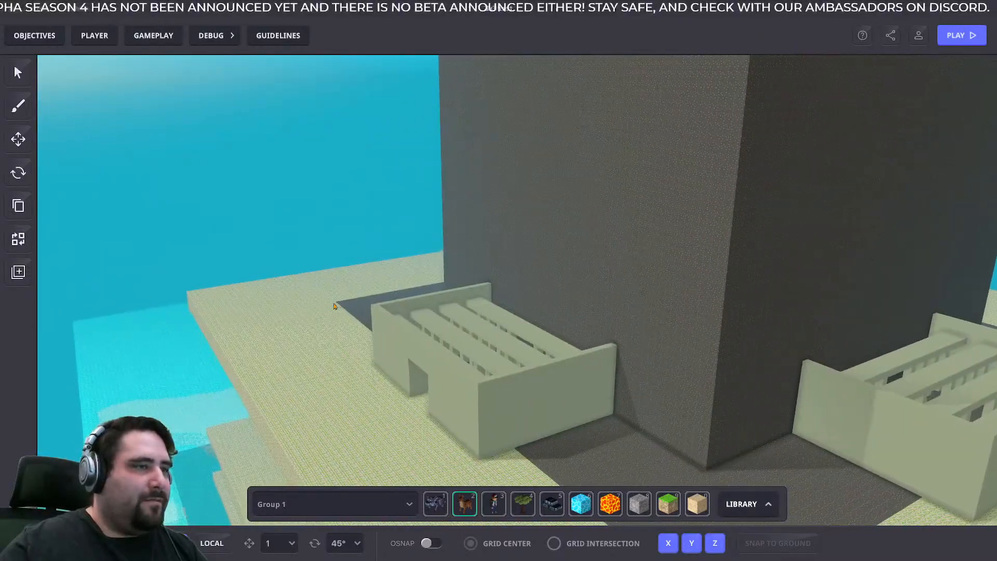
pyautogui.scroll(-10, 334, 306)
pyautogui.moveTo(465, 243); pyautogui.dragTo(426, 158, button='middle')
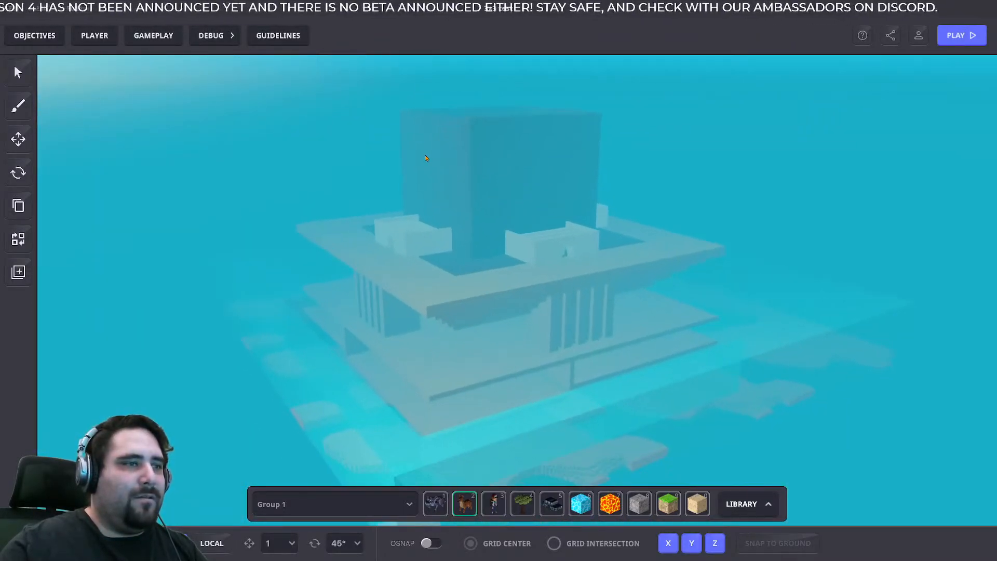
pyautogui.scroll(6, 557, 350)
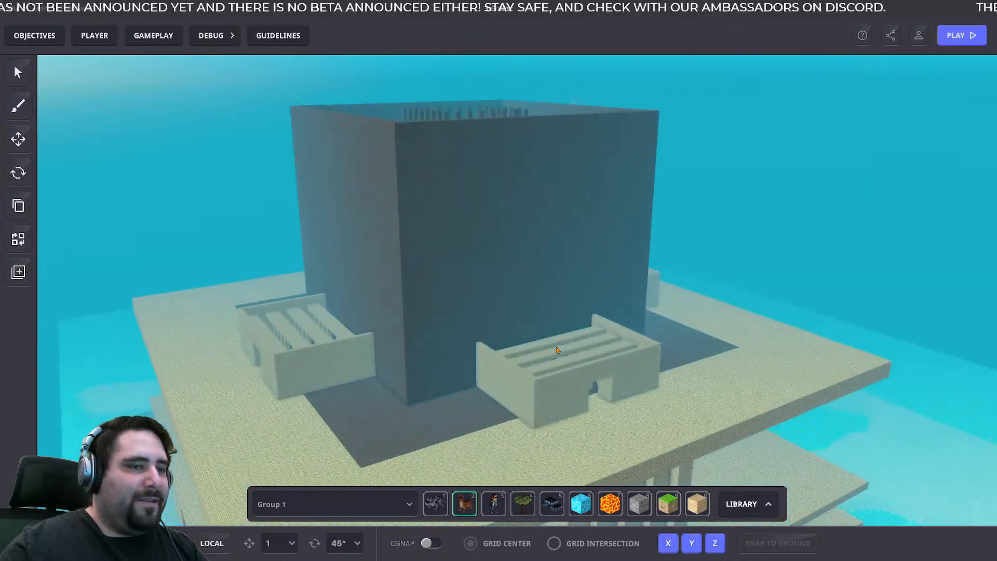
pyautogui.moveTo(557, 350); pyautogui.dragTo(550, 388, button='right')
pyautogui.moveTo(546, 388); pyautogui.dragTo(806, 306, button='middle')
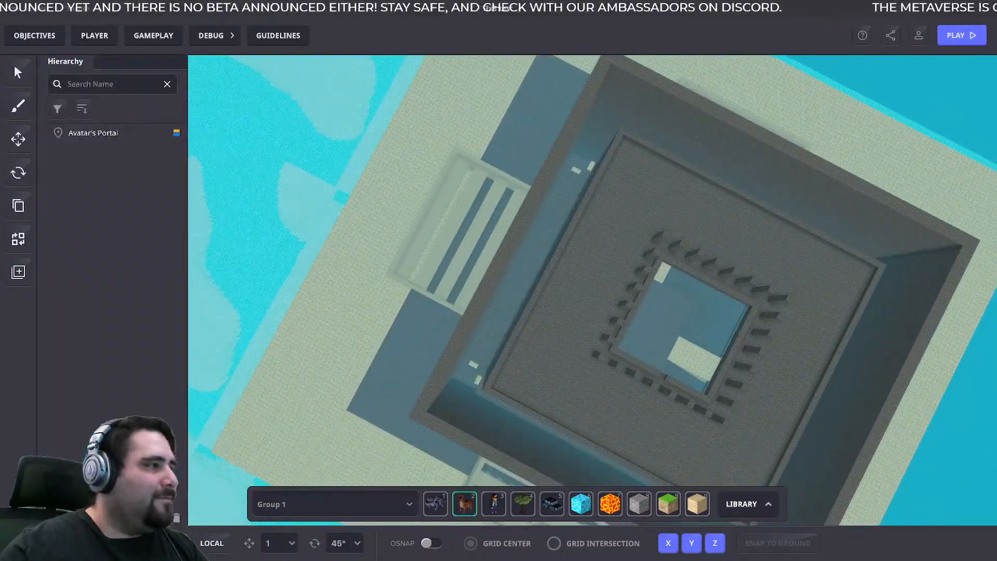
# - Locate the Avatar's Portal through the hierarchy and focus the view on its spot on the terrace
pyautogui.click(94, 133)
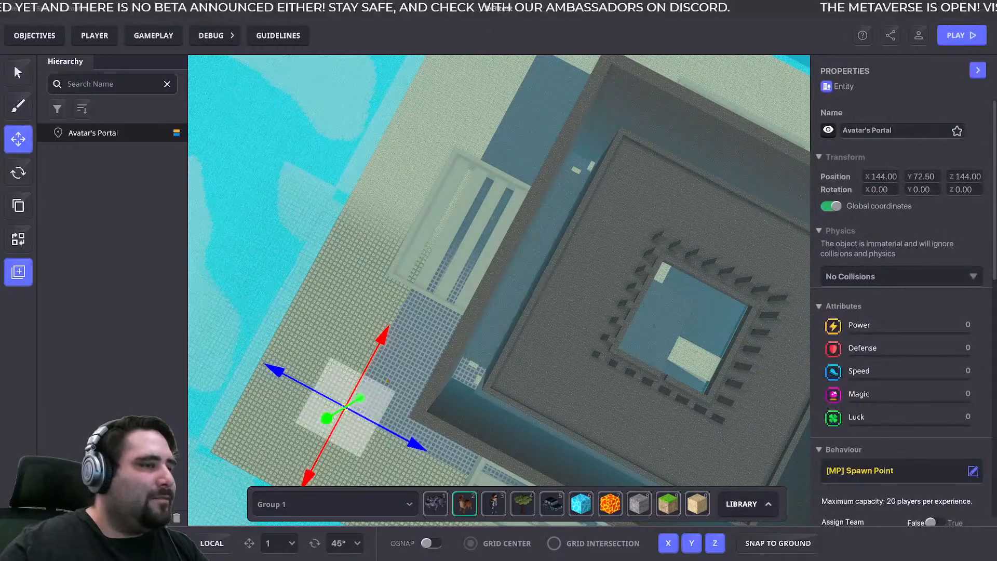
pyautogui.moveTo(382, 394); pyautogui.dragTo(463, 259, button='middle')
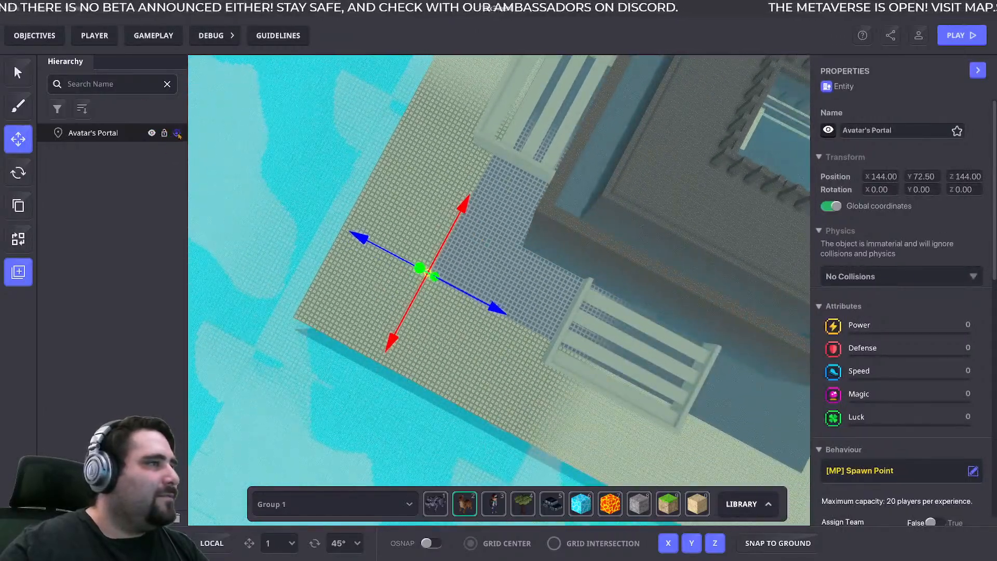
pyautogui.click(177, 134)
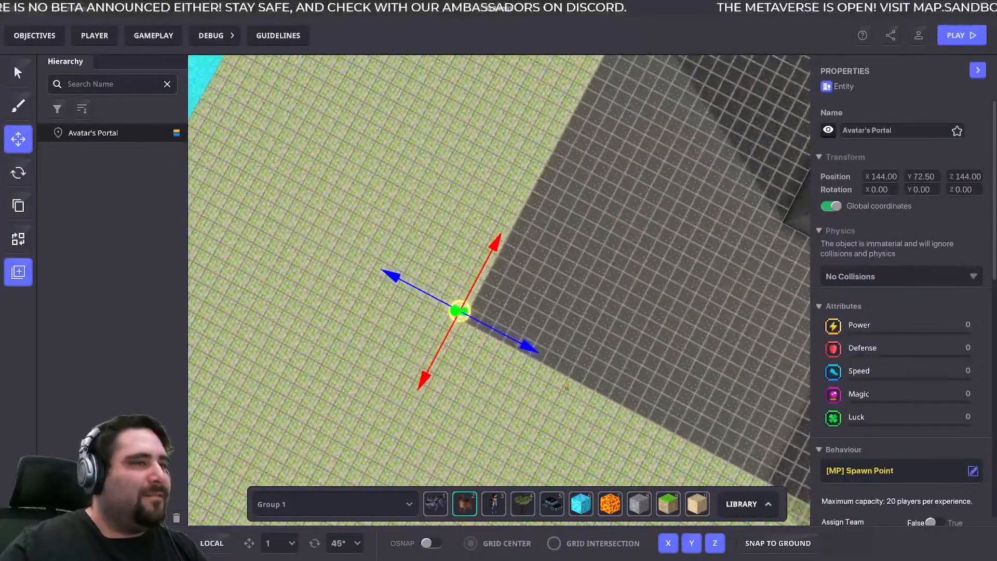
pyautogui.moveTo(567, 388); pyautogui.dragTo(572, 254, button='right')
pyautogui.click(483, 268)
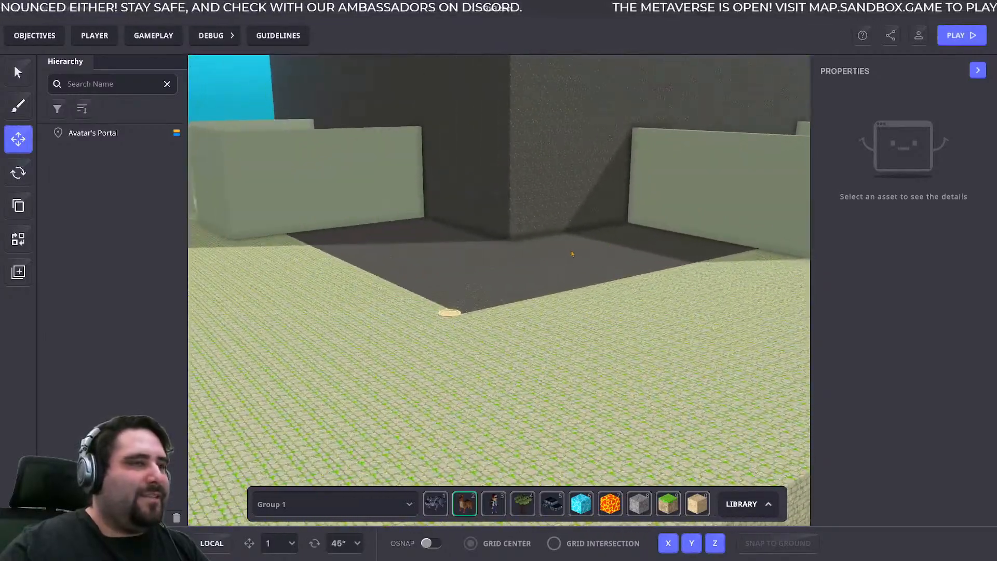
# - Raise the Avatar's Portal from the terrace and shift it along Z beside the tower, to Y 108.88, Z 114.23
pyautogui.click(450, 314)
pyautogui.moveTo(568, 302); pyautogui.dragTo(468, 218, button='right')
pyautogui.press('s')
pyautogui.moveTo(405, 425); pyautogui.dragTo(658, 124)
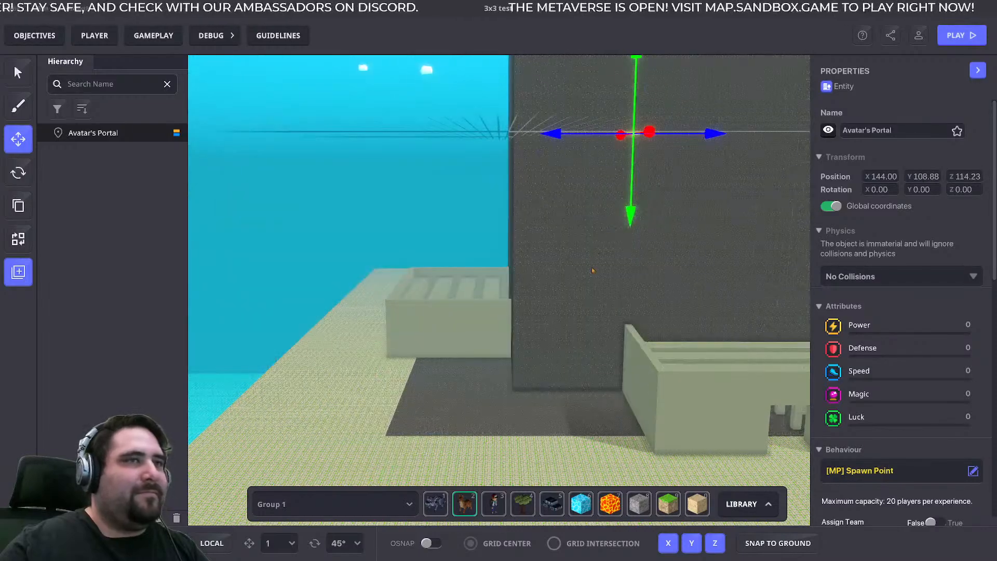
pyautogui.click(588, 269)
pyautogui.moveTo(588, 269); pyautogui.dragTo(557, 183, button='right')
# - Move the Avatar's Portal onto the tower's roof area near the inner columns, at X 171.27, Y 122.07, Z 107.34
pyautogui.click(622, 208)
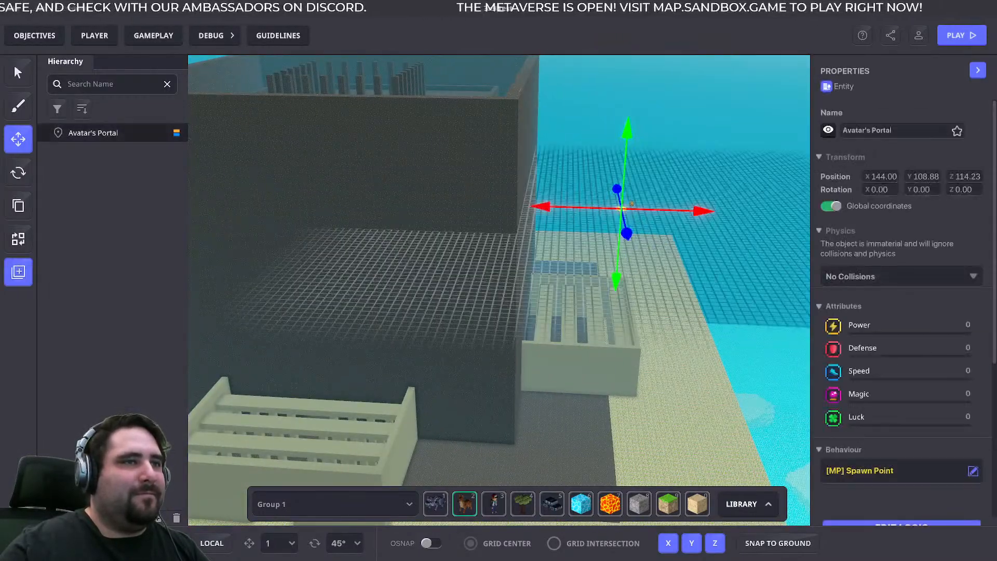
pyautogui.moveTo(646, 191); pyautogui.dragTo(396, 95)
pyautogui.moveTo(396, 98); pyautogui.dragTo(421, 294, button='right')
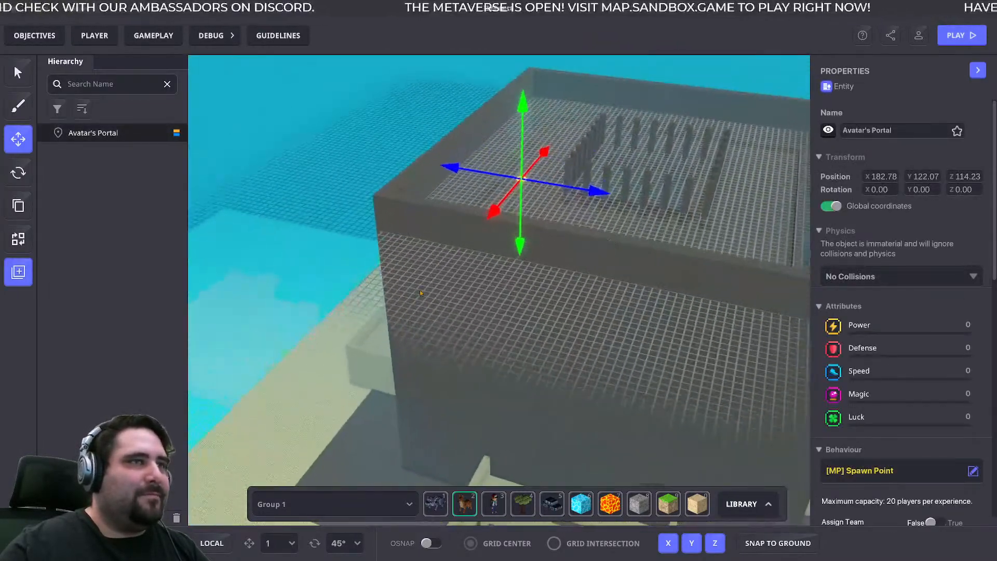
pyautogui.moveTo(522, 184); pyautogui.dragTo(542, 223)
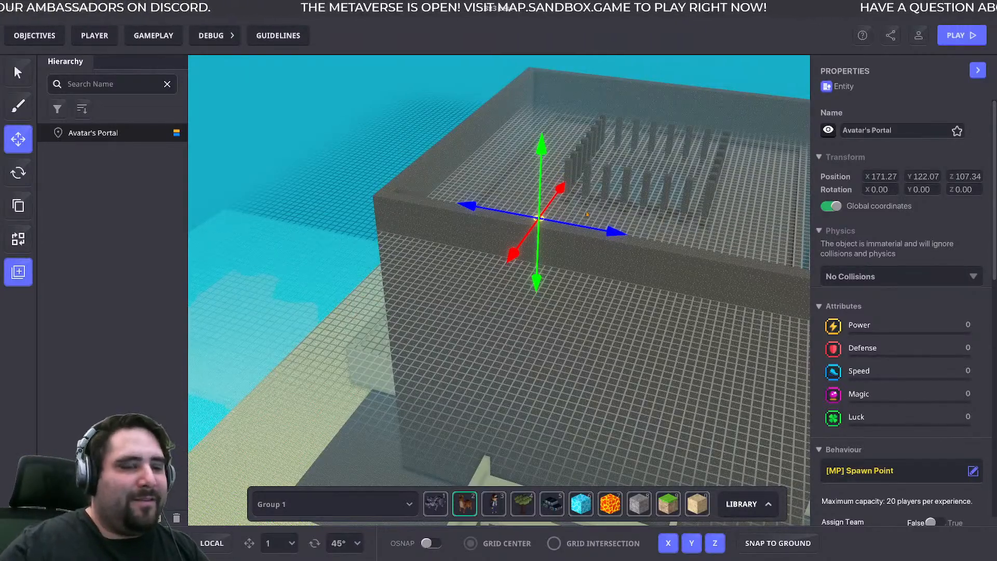
pyautogui.scroll(3, 586, 214)
pyautogui.moveTo(585, 215); pyautogui.dragTo(554, 271, button='middle')
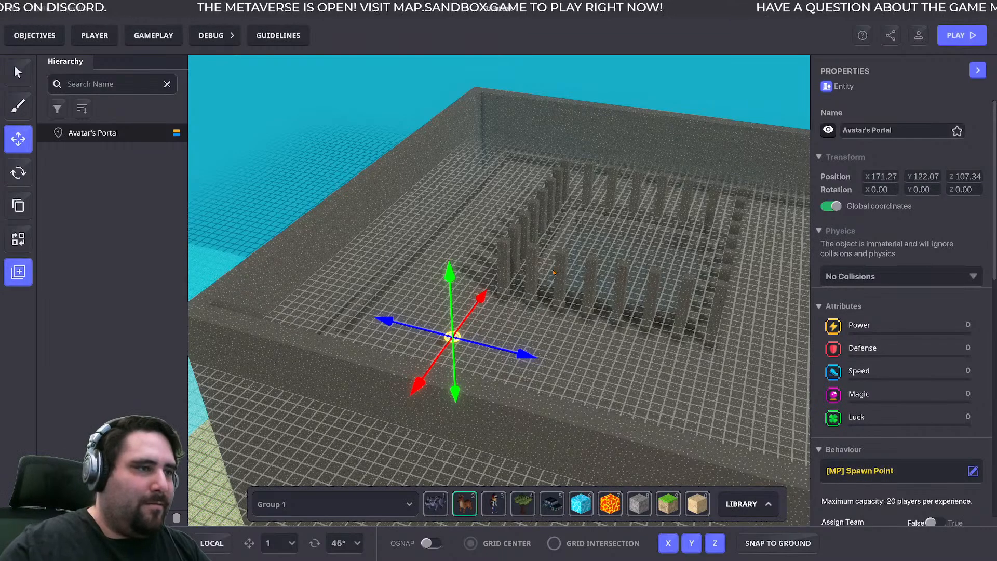
# - Clear the hierarchy search filter and snap the Avatar's Portal to the ground on the tower's roof, at Y 120.50
pyautogui.click(494, 367)
pyautogui.click(117, 133)
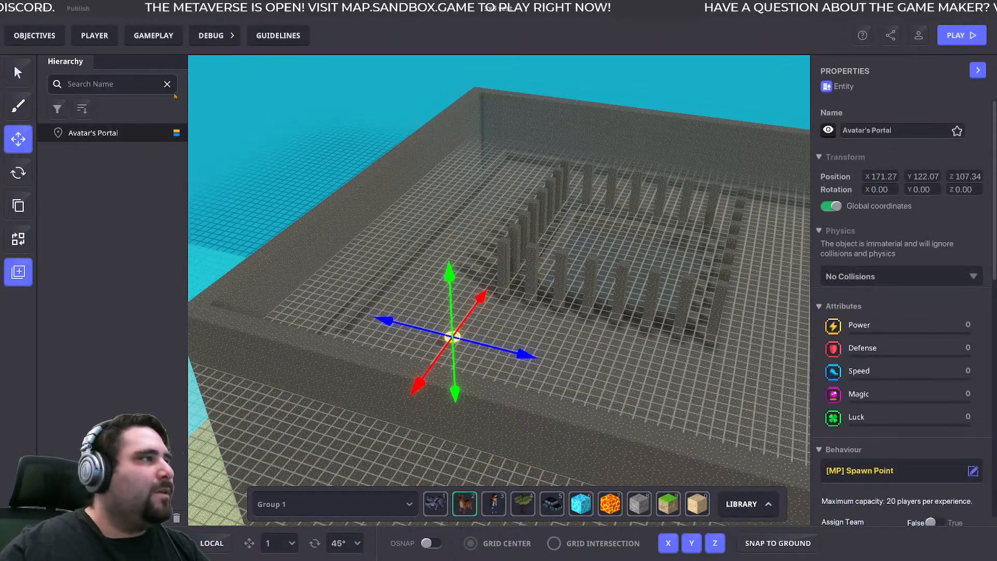
pyautogui.click(168, 84)
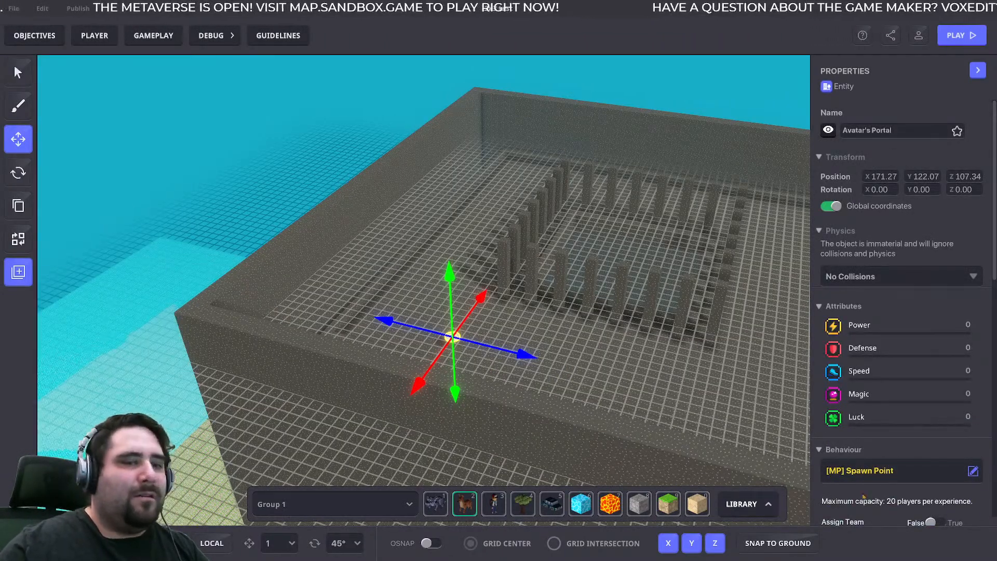
pyautogui.click(777, 542)
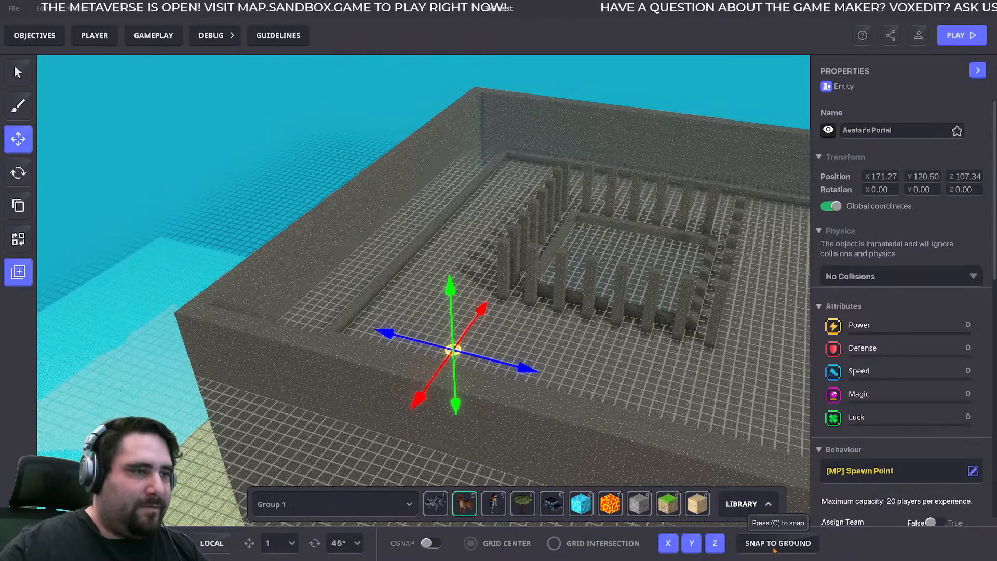
pyautogui.scroll(2, 543, 381)
# - Start a play test from the new spawn point and walk around the roof's columns and perimeter ledge
pyautogui.click(952, 43)
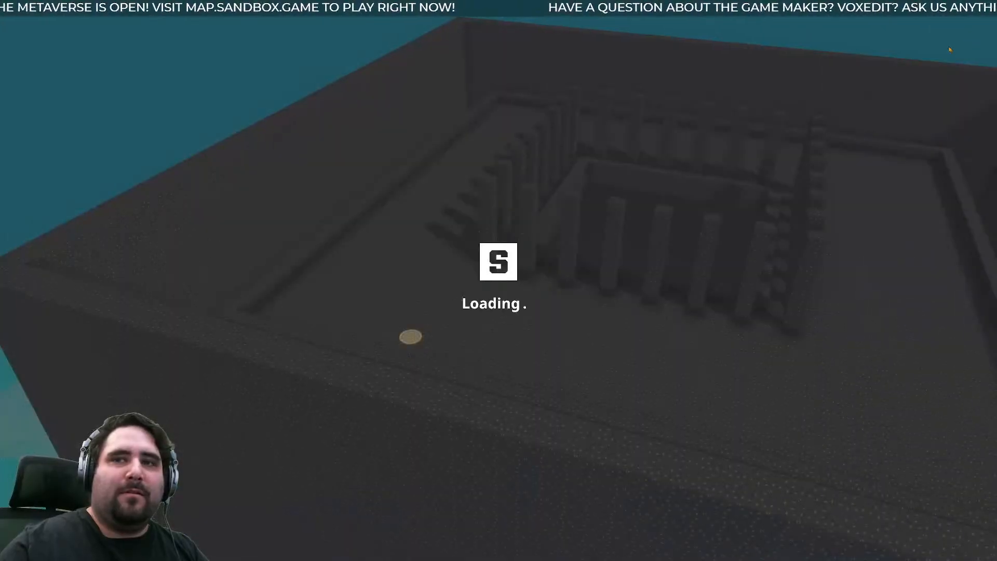
pyautogui.press('w')
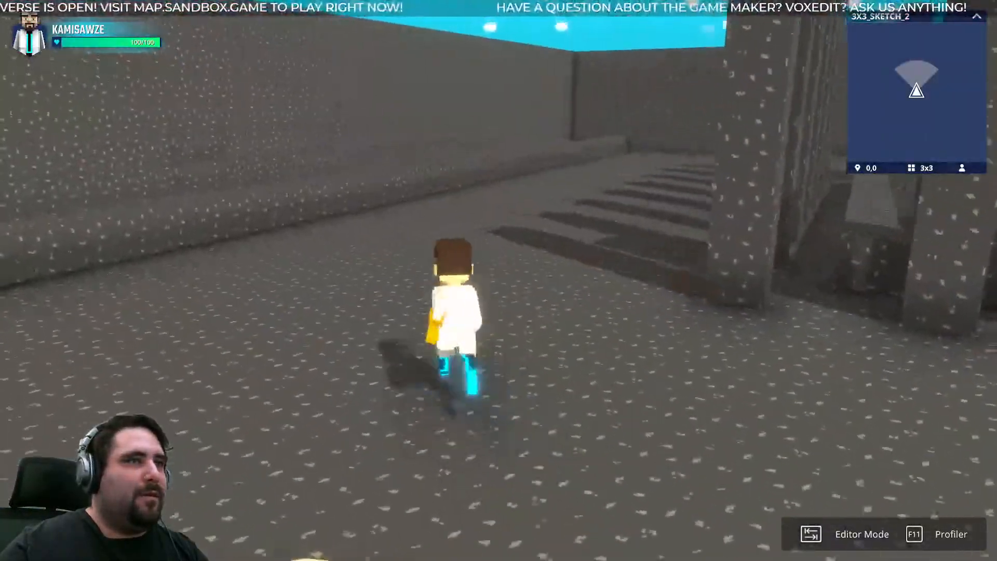
pyautogui.press('w')
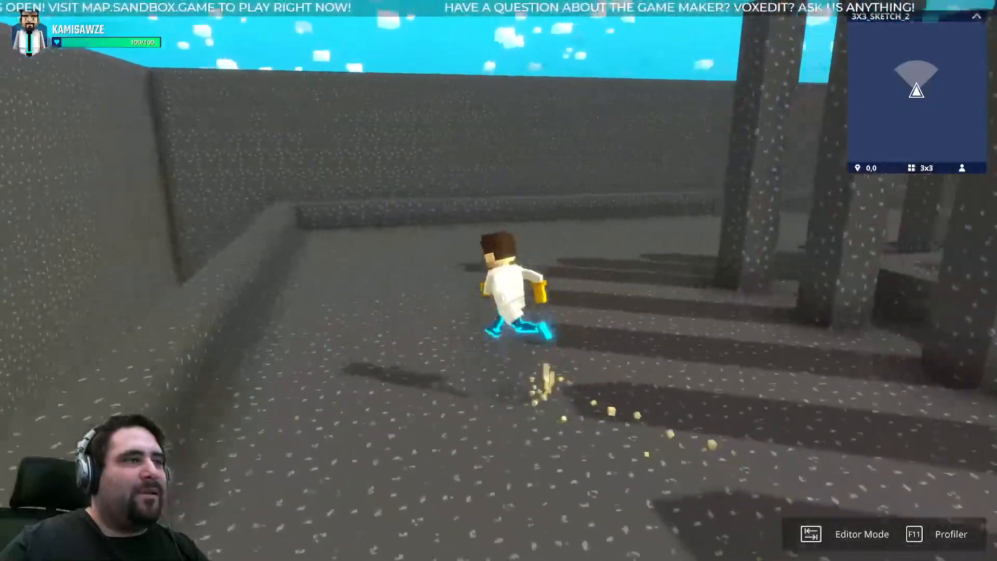
pyautogui.press('w')
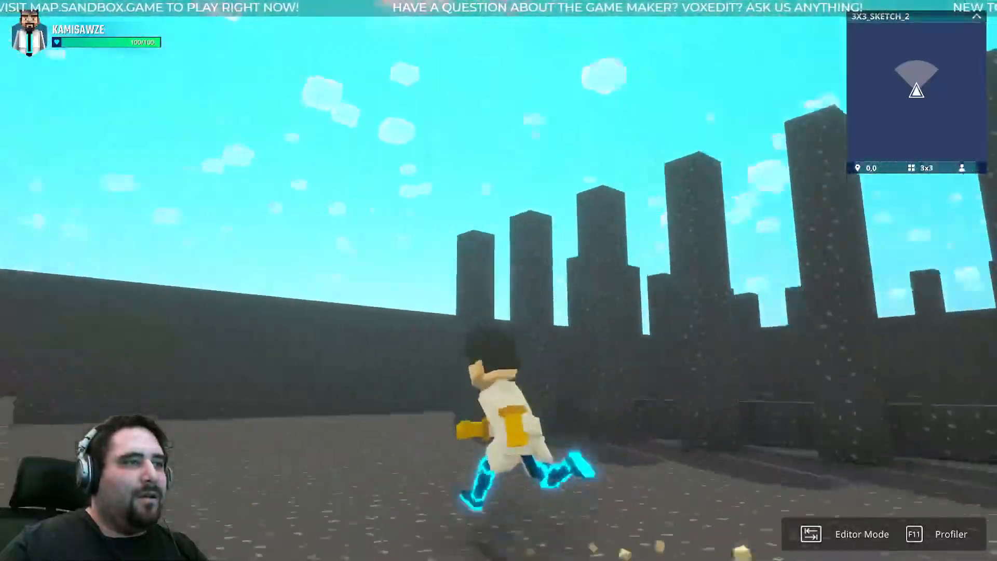
pyautogui.press('w')
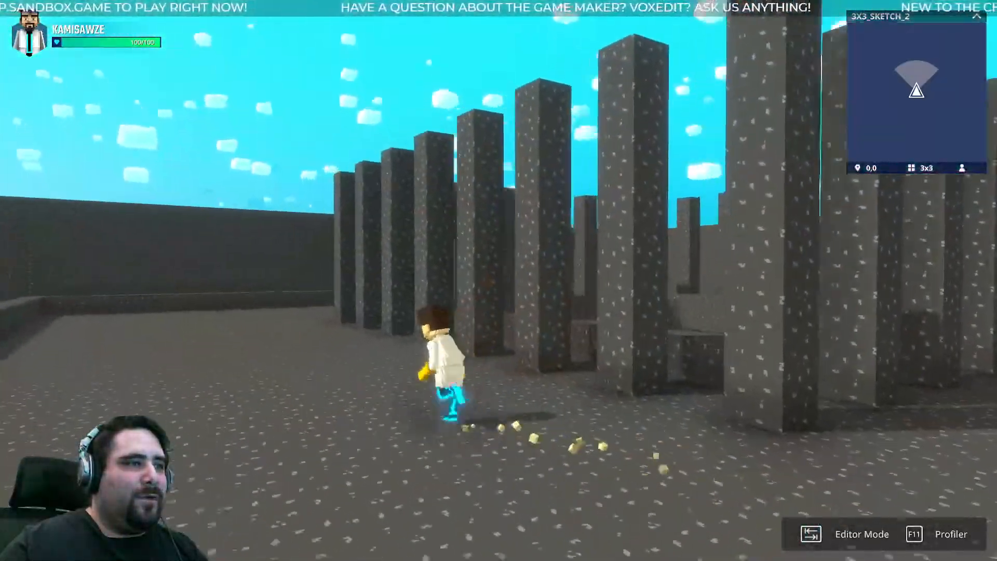
pyautogui.press('w')
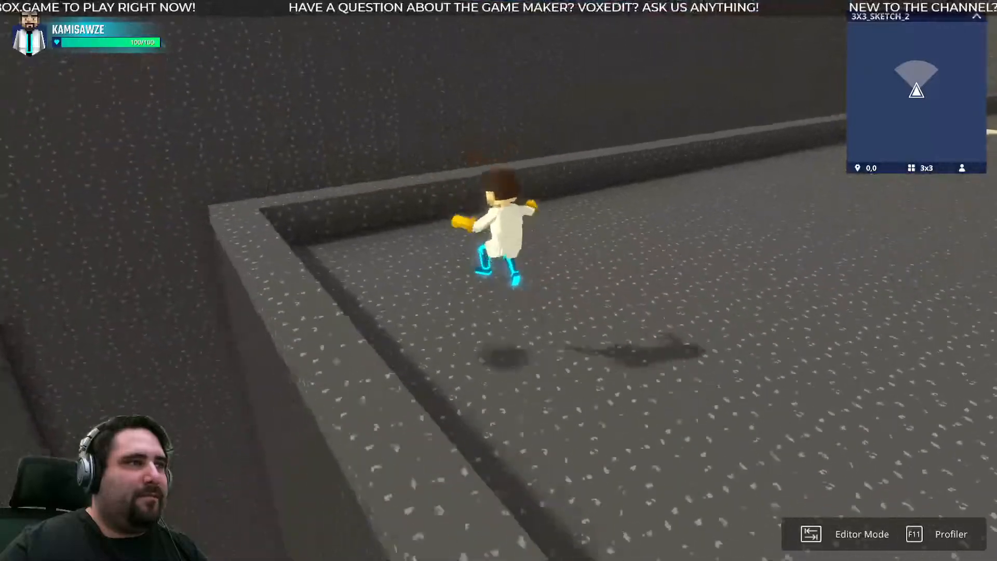
# - Switch to the sketch model in MagicaVoxel, lift the roof block off the tower and examine the columned level beneath
pyautogui.hotkey('alt', 'Tab')
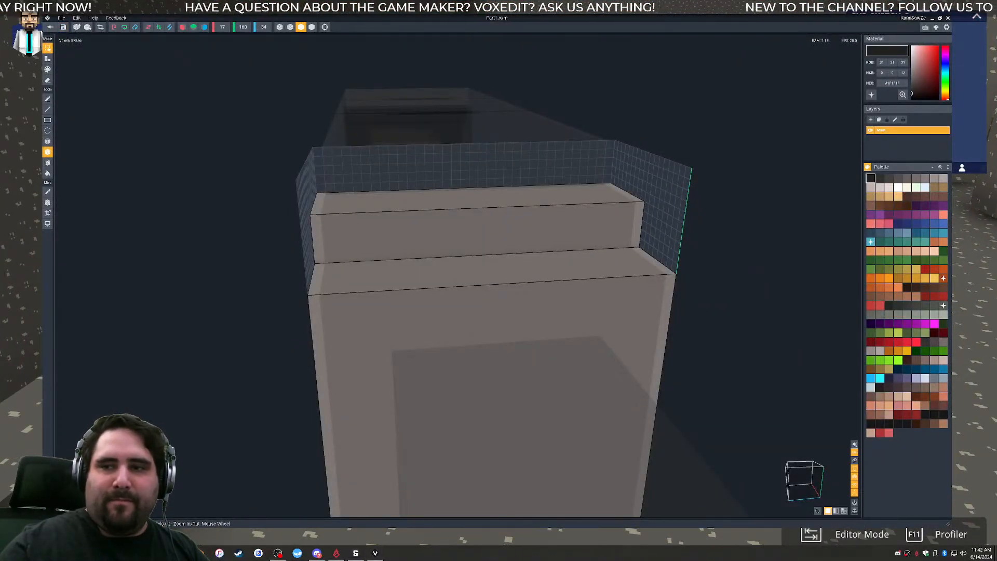
pyautogui.moveTo(996, 31); pyautogui.dragTo(512, 82)
pyautogui.moveTo(832, 38); pyautogui.dragTo(424, 1)
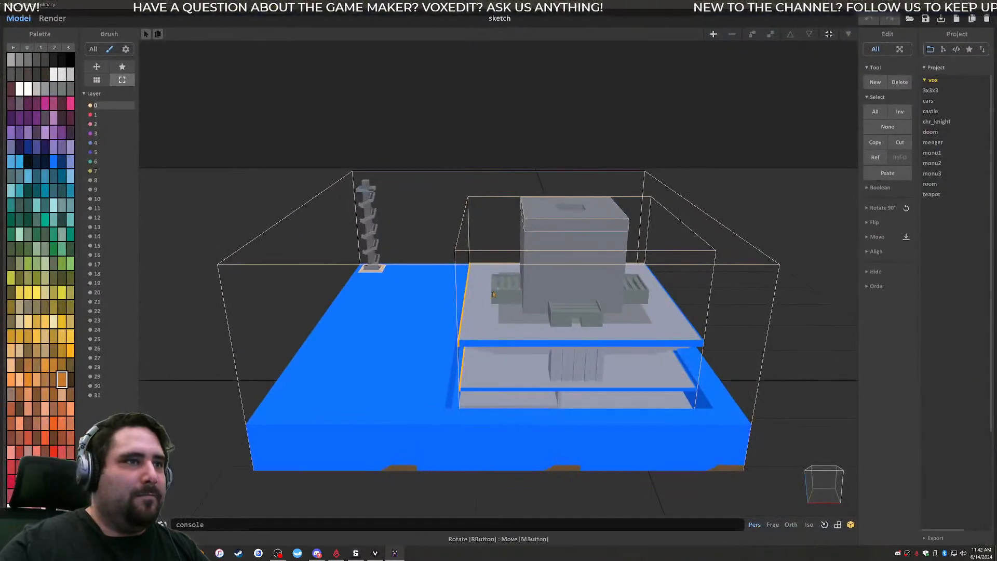
pyautogui.scroll(6, 594, 162)
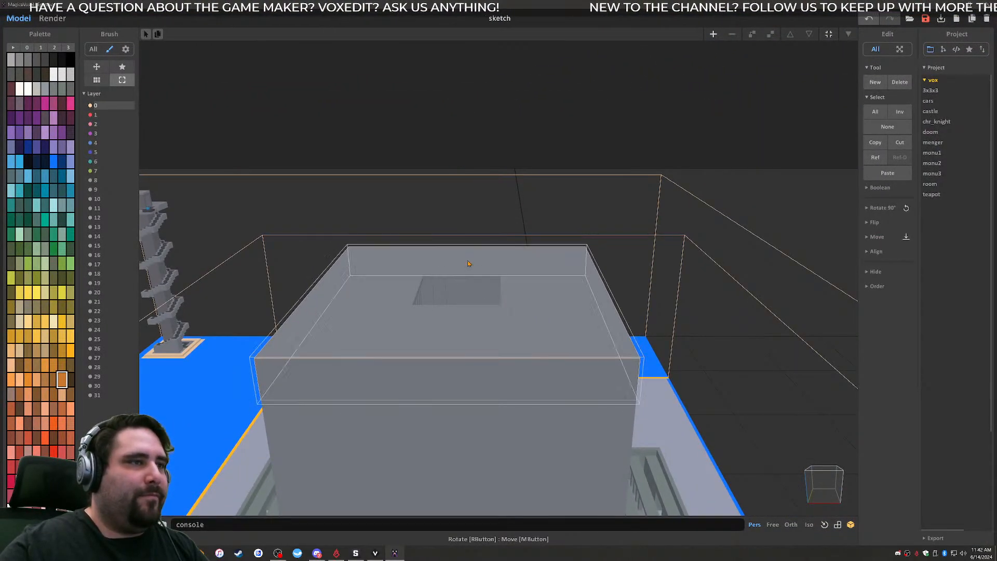
pyautogui.moveTo(612, 292); pyautogui.dragTo(565, 253, button='middle')
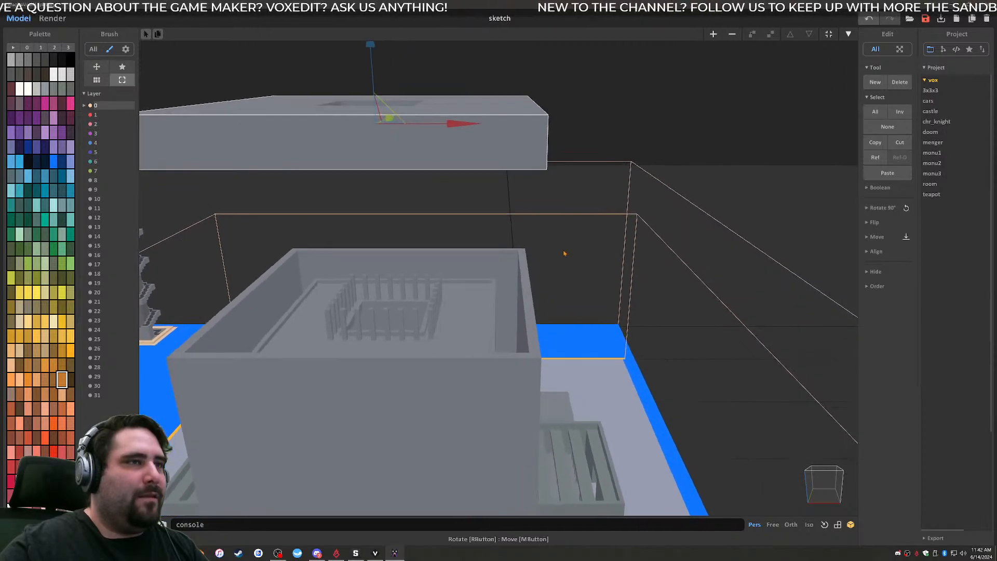
pyautogui.moveTo(542, 192); pyautogui.dragTo(421, 175, button='right')
pyautogui.scroll(5, 424, 173)
pyautogui.moveTo(425, 173); pyautogui.dragTo(533, 268, button='middle')
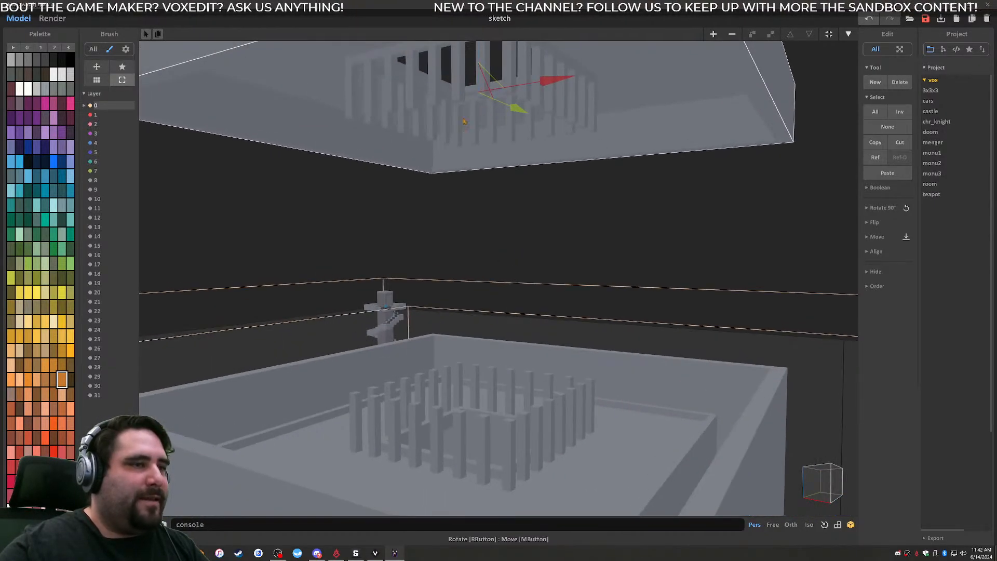
# - Return to the play test, run and jump along the roof's edge, and drop through the central opening between the columns
pyautogui.click(505, 303)
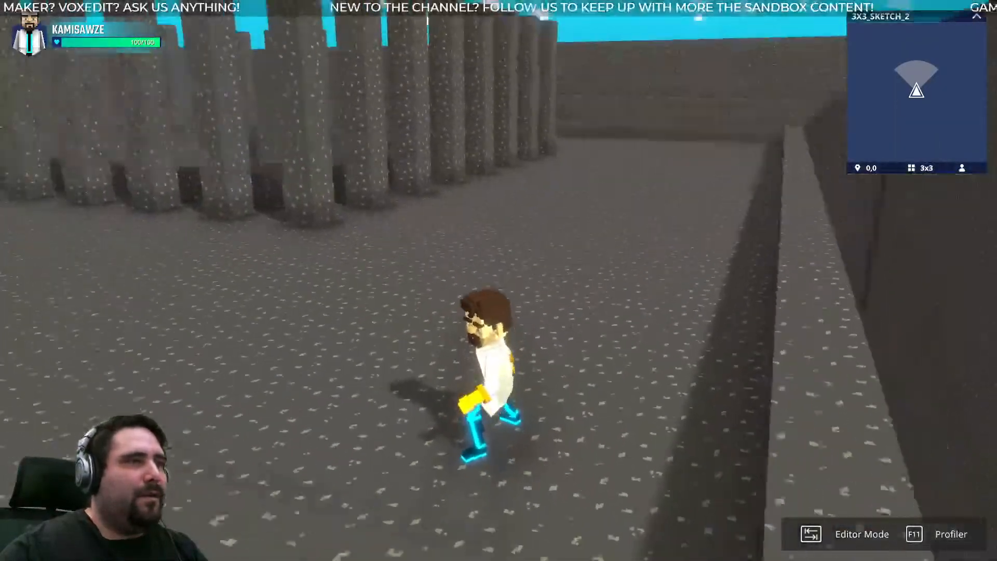
pyautogui.press('w')
pyautogui.press('space')
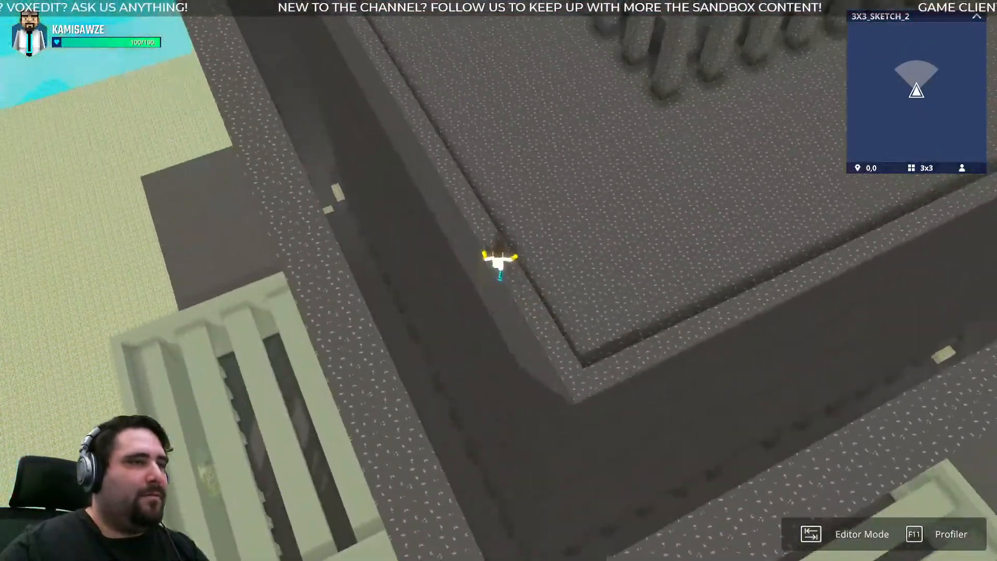
pyautogui.press('w')
pyautogui.press('space')
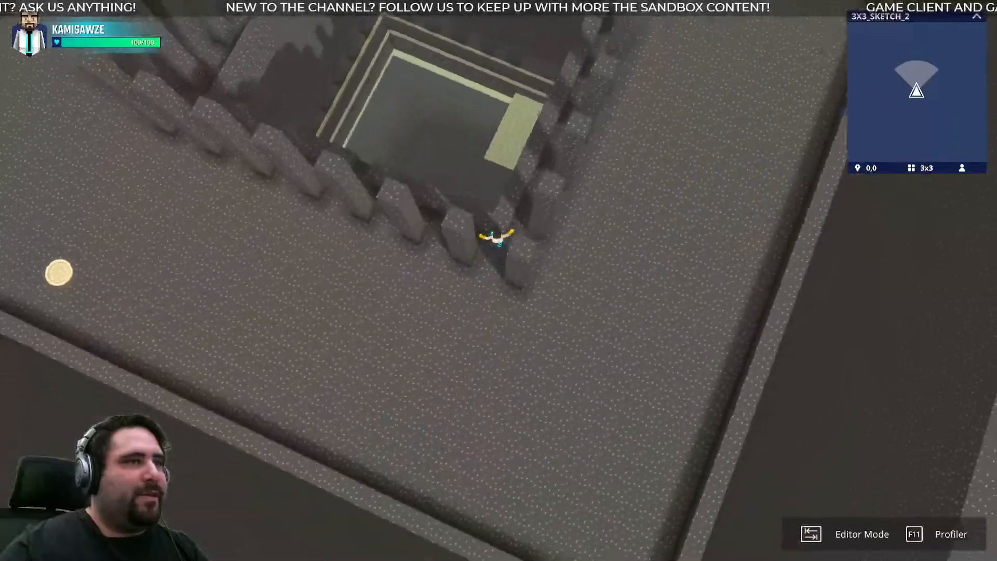
pyautogui.press('w')
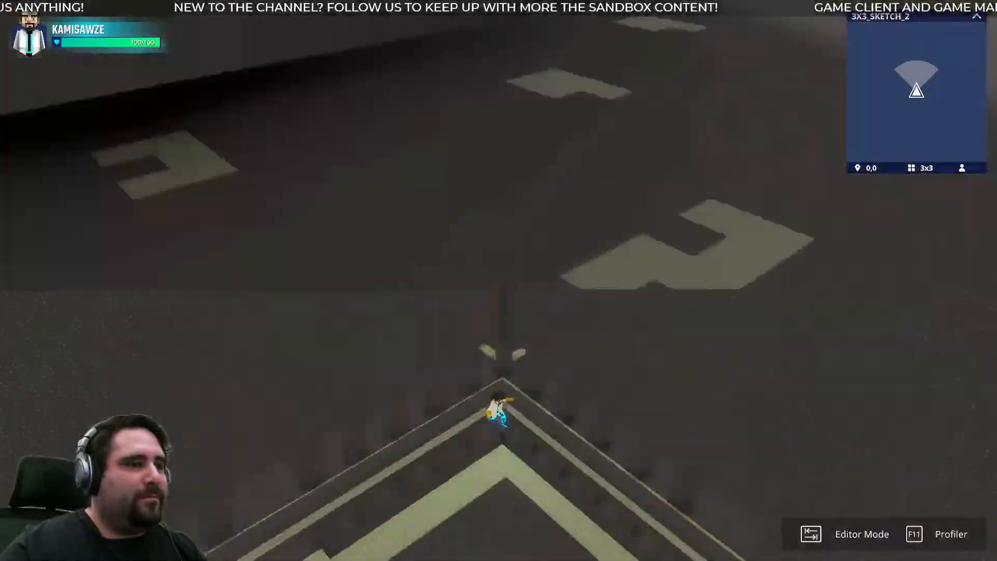
pyautogui.press('w')
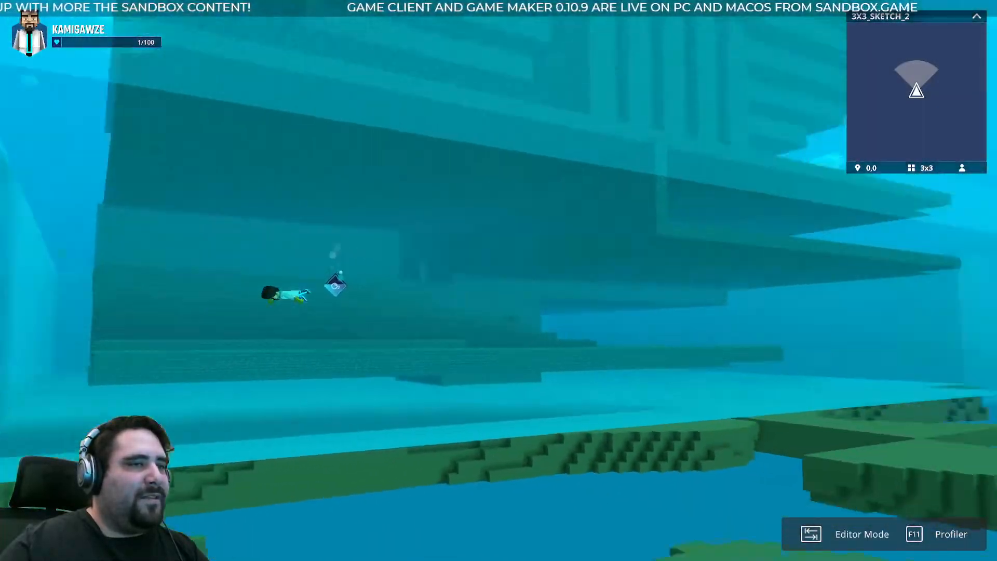
# - Swim away from the building to the spiral-stair tower and climb onto its base
pyautogui.press('a')
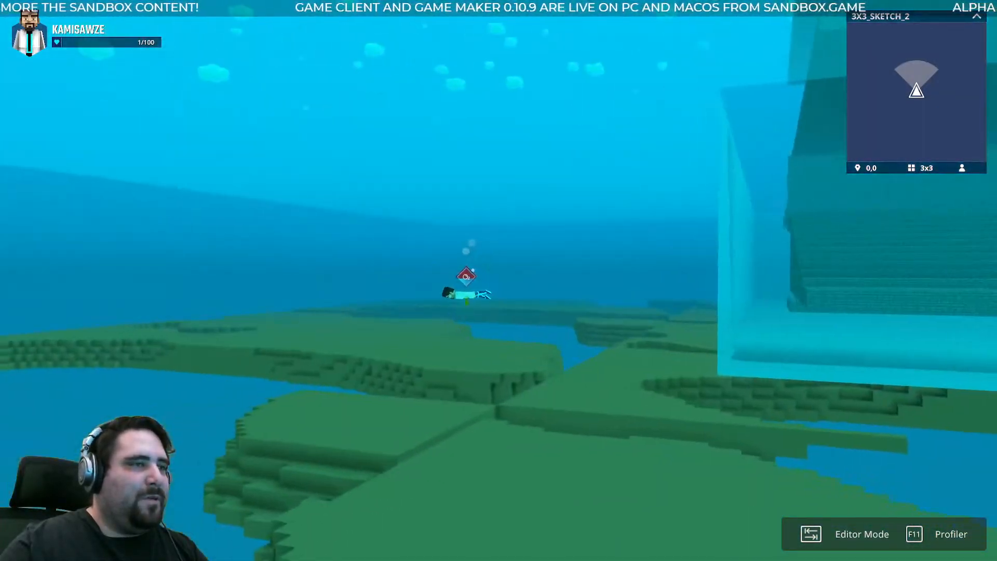
pyautogui.press('w')
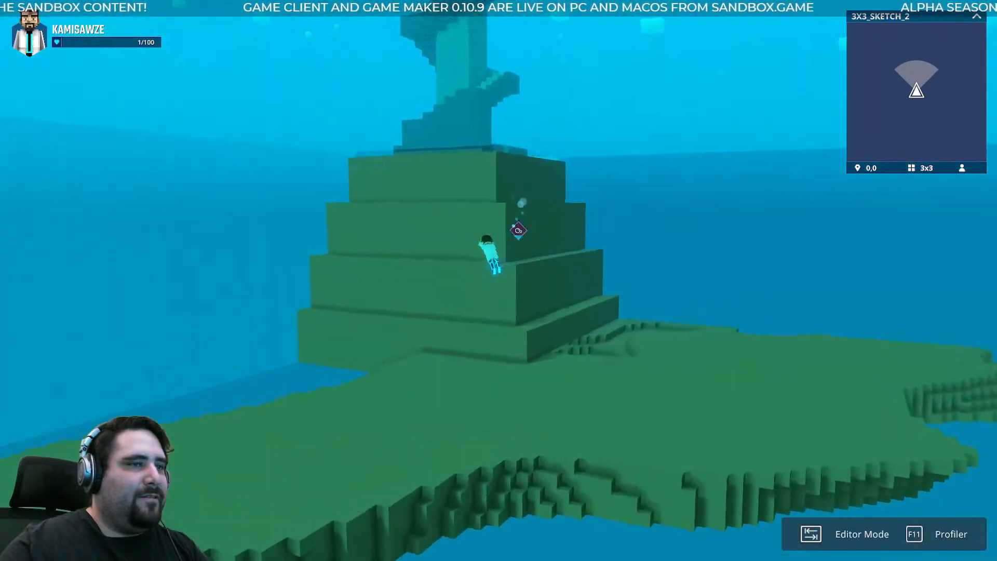
pyautogui.press('space')
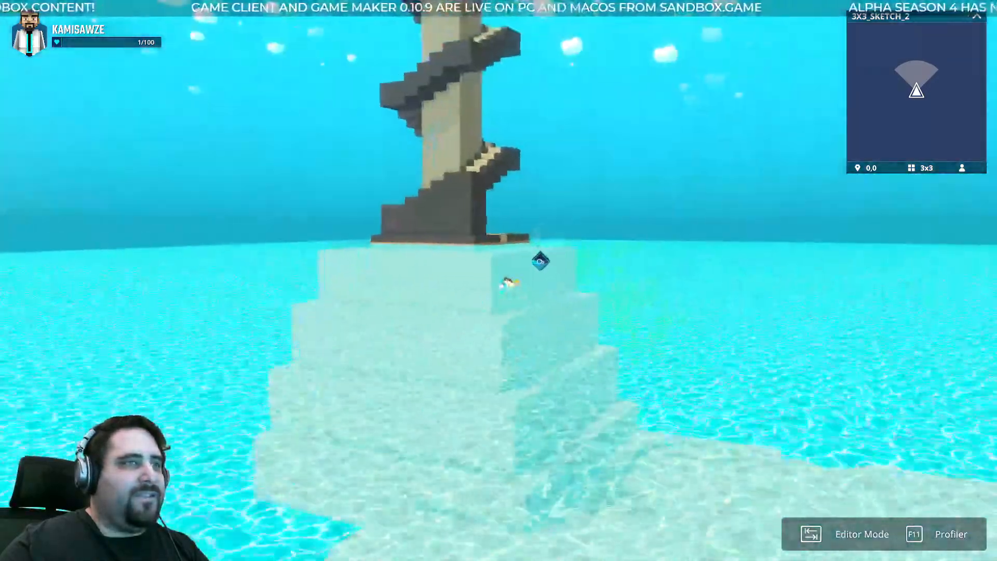
pyautogui.press('a')
pyautogui.press('d')
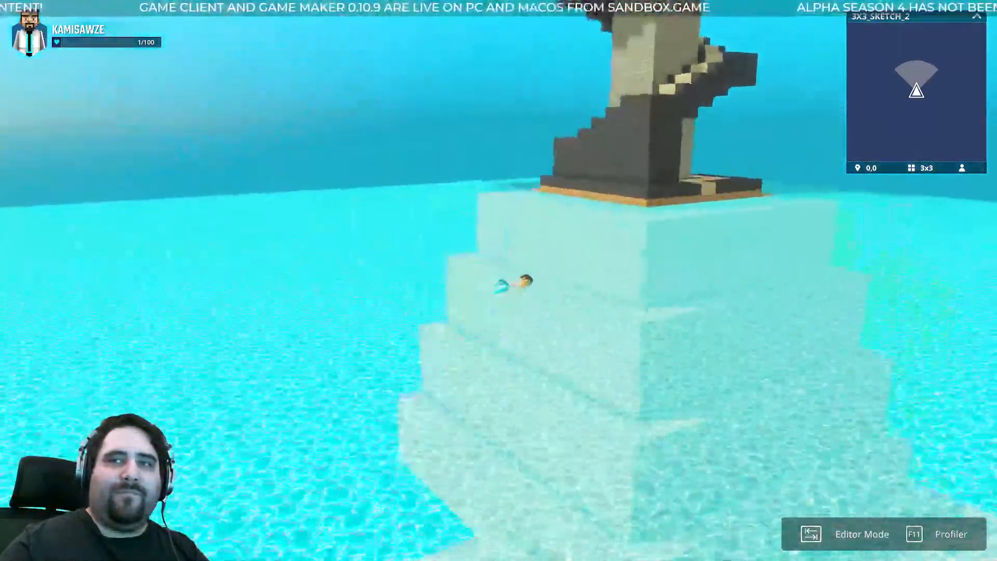
pyautogui.press('w')
pyautogui.press('d')
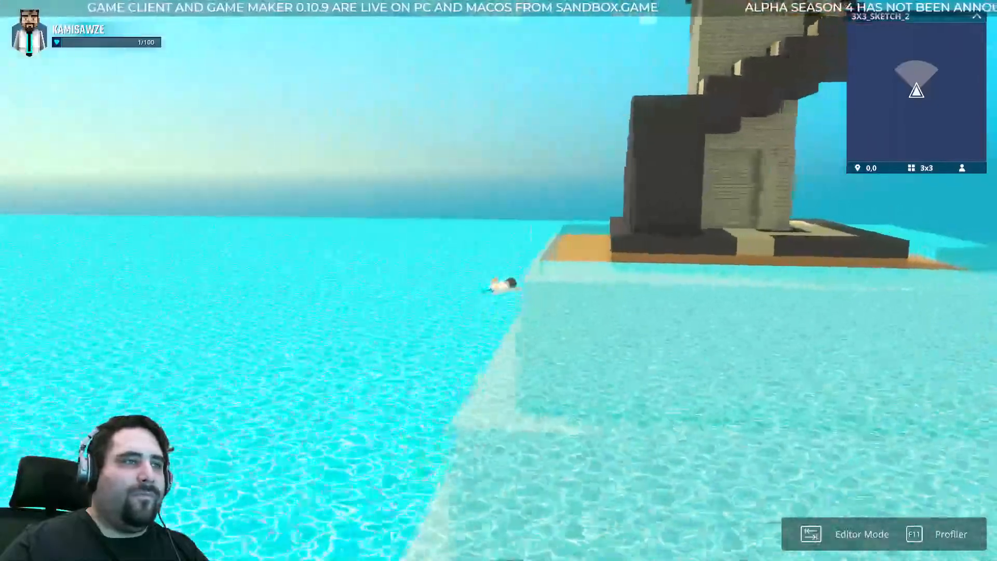
pyautogui.press('d')
pyautogui.press('w')
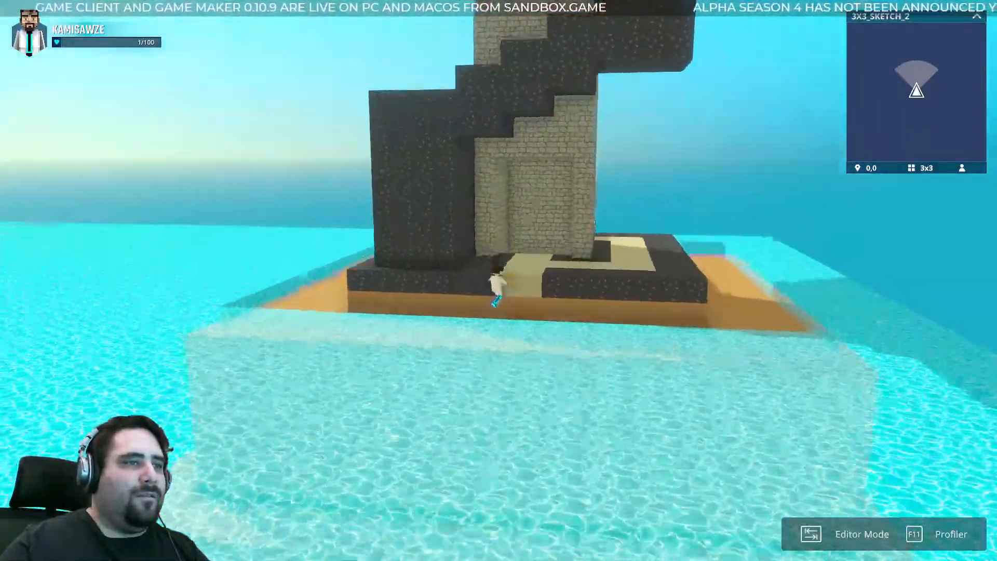
# - Leave the play test for edit mode and examine the tower's exterior wall and the slatted structure beside it
pyautogui.press('Escape')
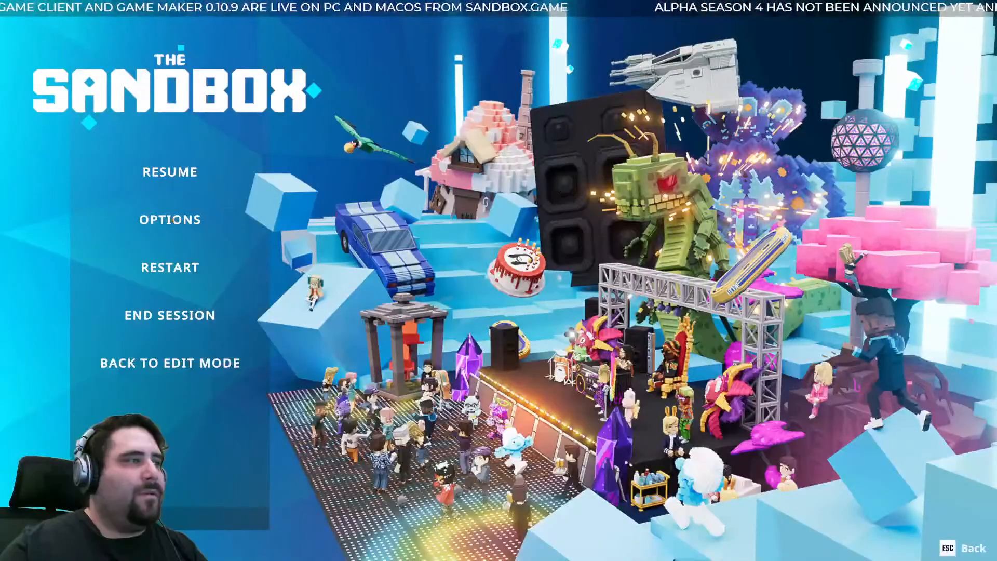
pyautogui.click(192, 361)
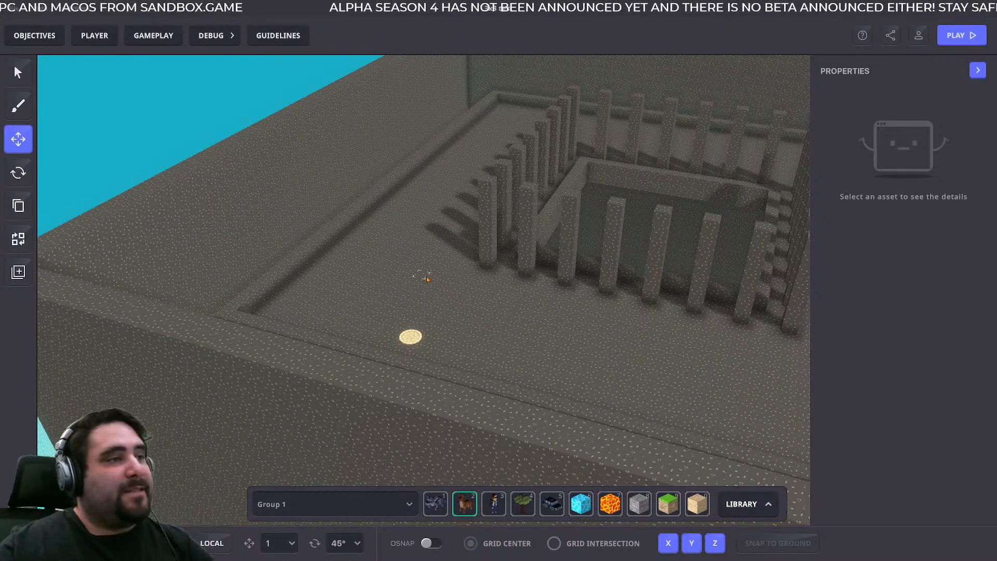
pyautogui.scroll(-1, 454, 279)
pyautogui.scroll(-5, 454, 279)
pyautogui.moveTo(582, 359); pyautogui.dragTo(709, 200, button='middle')
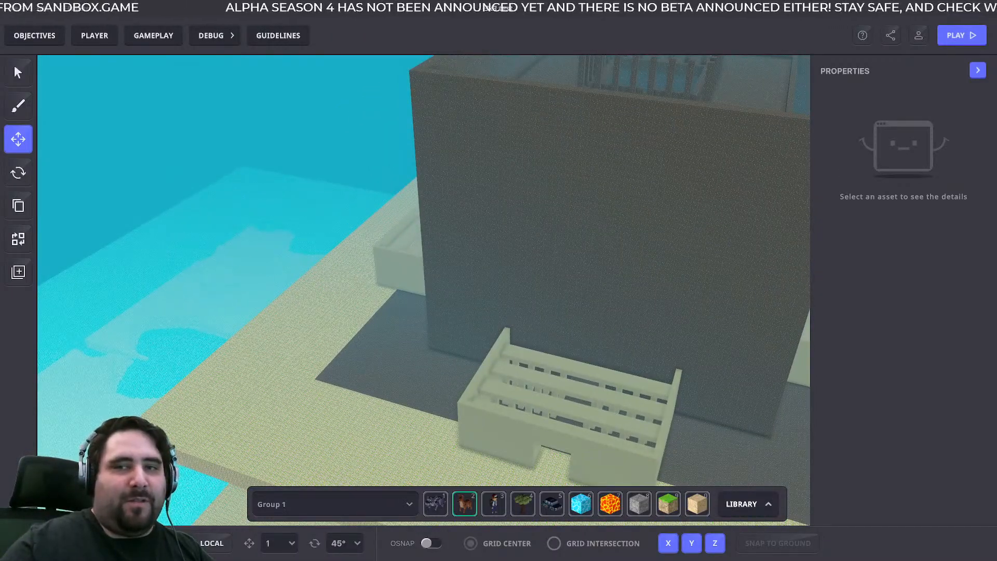
# - Switch to the sketch model in MagicaVoxel and examine the terrace levels, the whole building and the spiral-stair tower
pyautogui.hotkey('alt', 'Tab')
pyautogui.moveTo(874, 60); pyautogui.dragTo(294, 0)
pyautogui.moveTo(482, 357); pyautogui.dragTo(490, 452, button='right')
pyautogui.scroll(5, 490, 452)
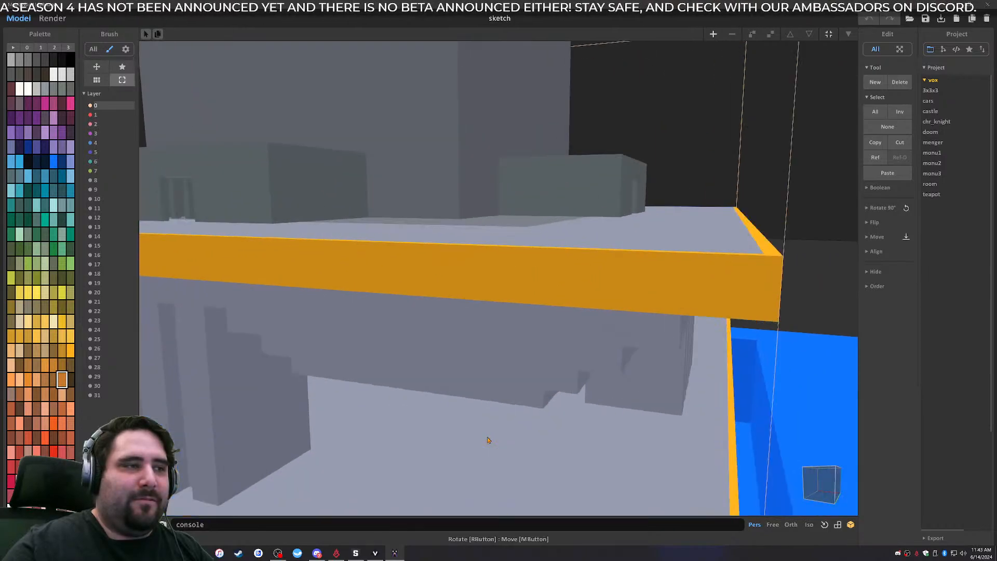
pyautogui.scroll(-10, 504, 434)
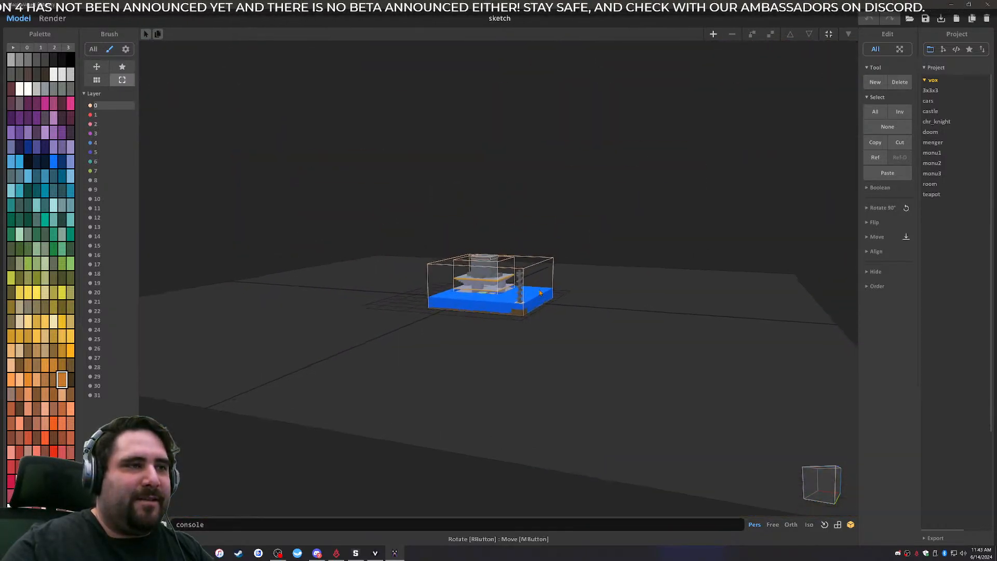
pyautogui.scroll(3, 509, 330)
pyautogui.scroll(5, 509, 331)
pyautogui.moveTo(509, 331); pyautogui.dragTo(477, 360, button='right')
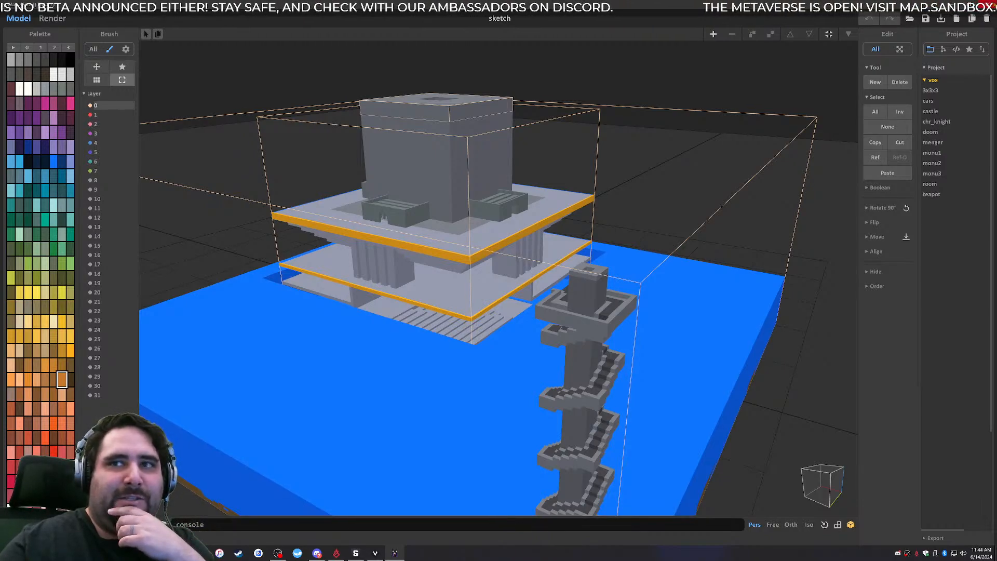
# - Return to Game Maker and paint a large rectangular patch of Soil with Grass 03 on the terrace beside the tower
pyautogui.hotkey('alt', 'Tab')
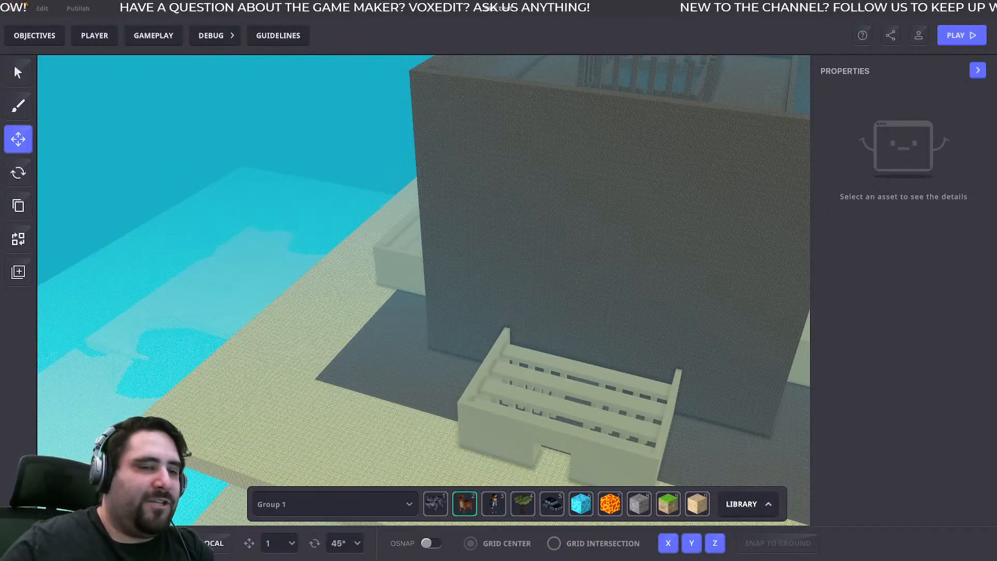
pyautogui.press('9')
pyautogui.moveTo(311, 320); pyautogui.dragTo(349, 453)
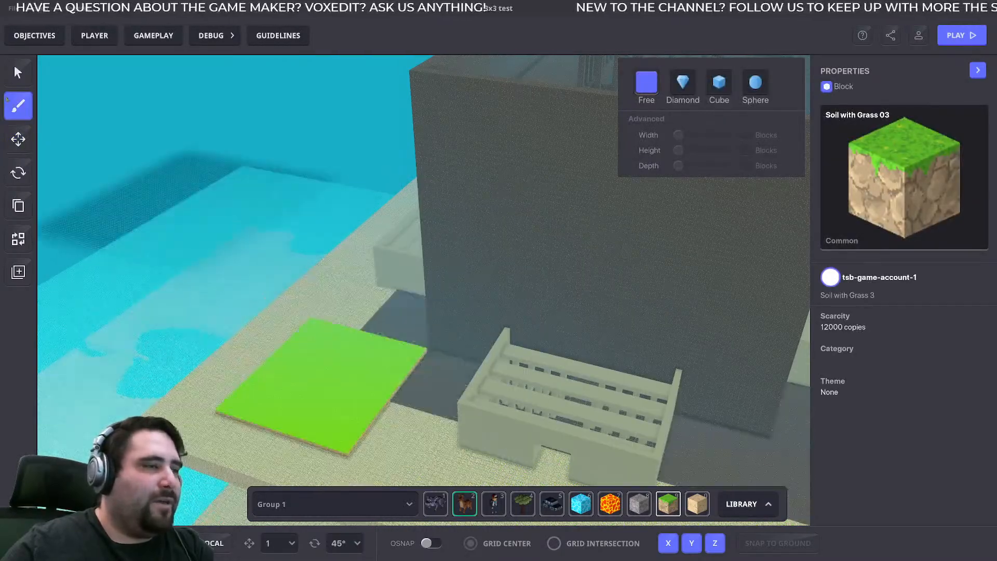
# - Exit the 3x3 test experience to the main menu and switch to MagicaVoxel
pyautogui.click(16, 11)
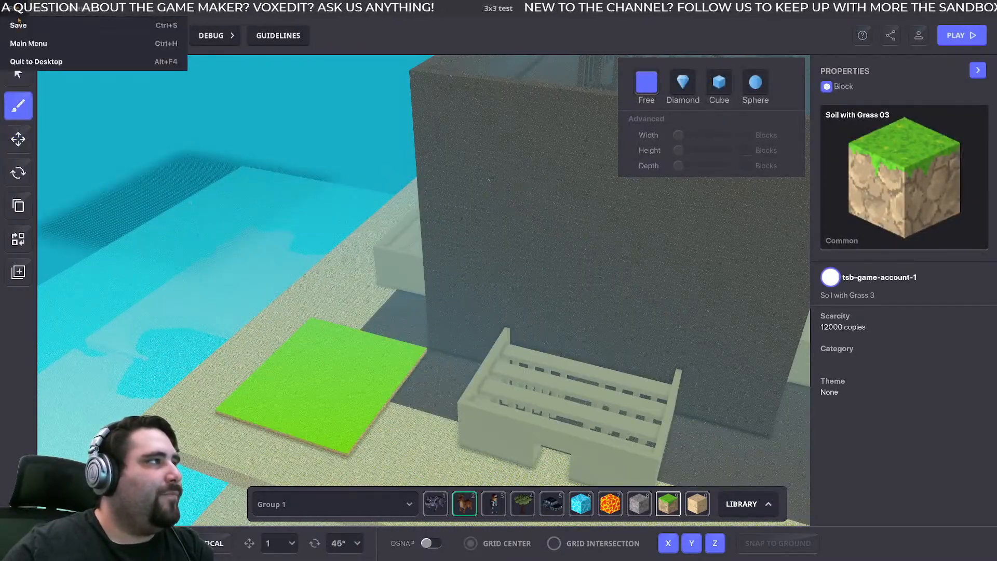
pyautogui.click(28, 43)
pyautogui.click(559, 308)
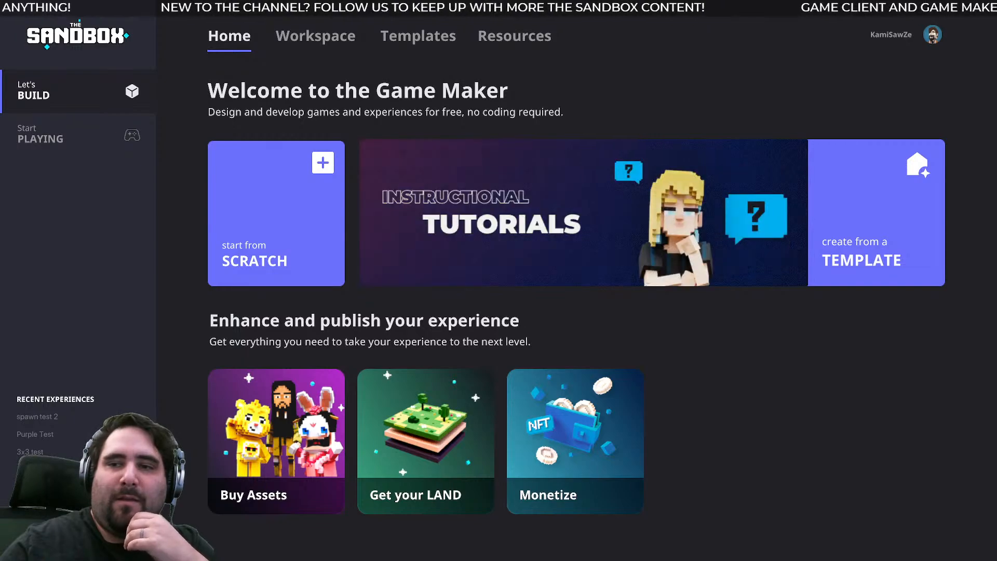
pyautogui.hotkey('alt', 'Tab')
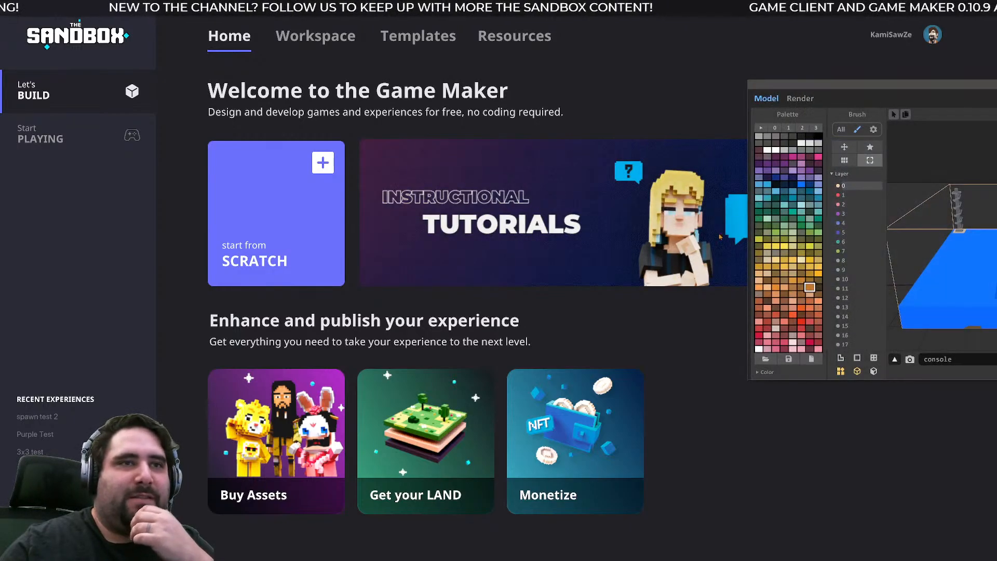
# - Enlarge the MagicaVoxel window over the Game Maker home page and examine the sketch building's terraces, roof opening and spiral-stair tower
pyautogui.moveTo(785, 83); pyautogui.dragTo(222, 61)
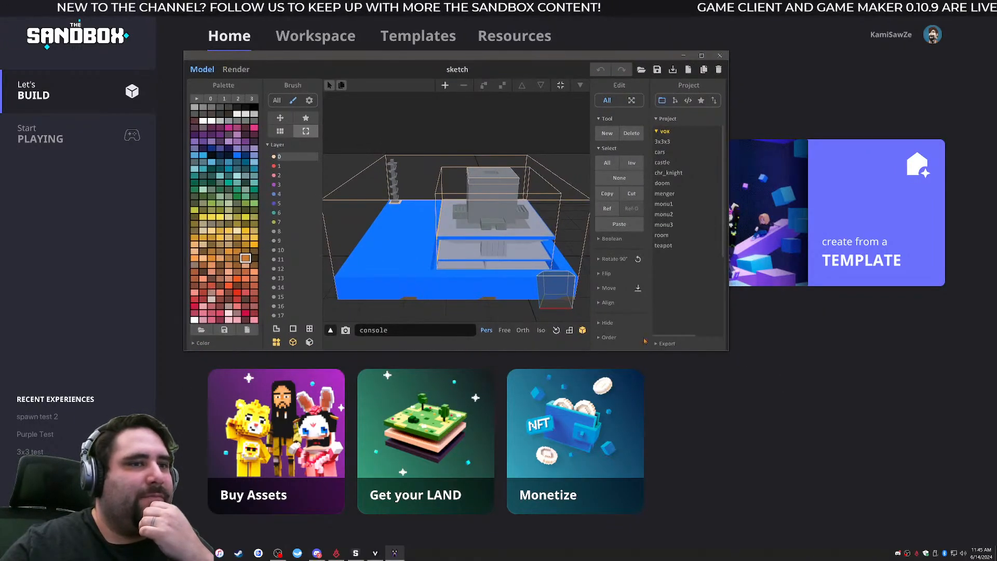
pyautogui.moveTo(729, 353); pyautogui.dragTo(878, 456)
pyautogui.moveTo(635, 329); pyautogui.dragTo(574, 331, button='right')
pyautogui.scroll(4, 588, 324)
pyautogui.scroll(10, 588, 323)
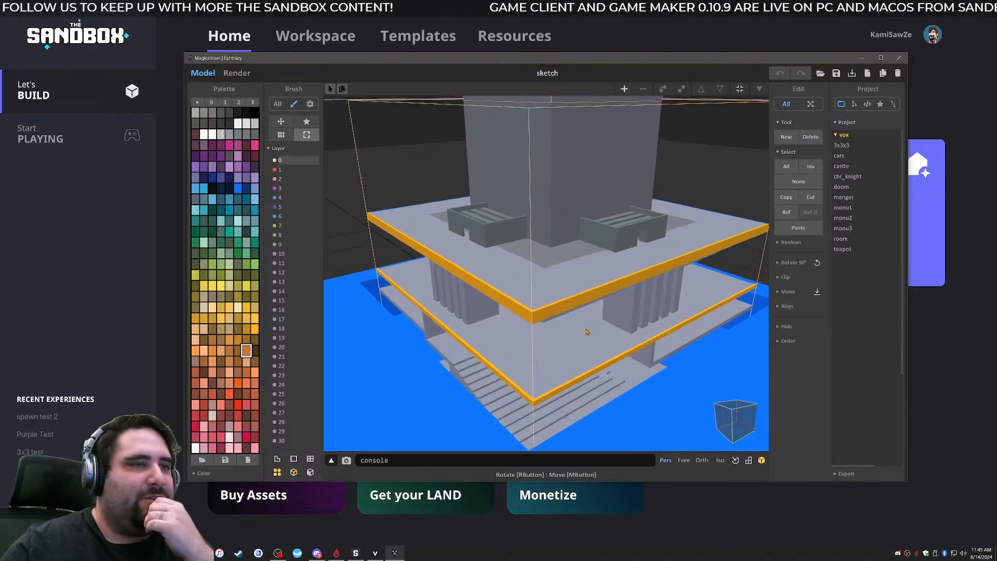
pyautogui.moveTo(615, 292); pyautogui.dragTo(499, 282, button='right')
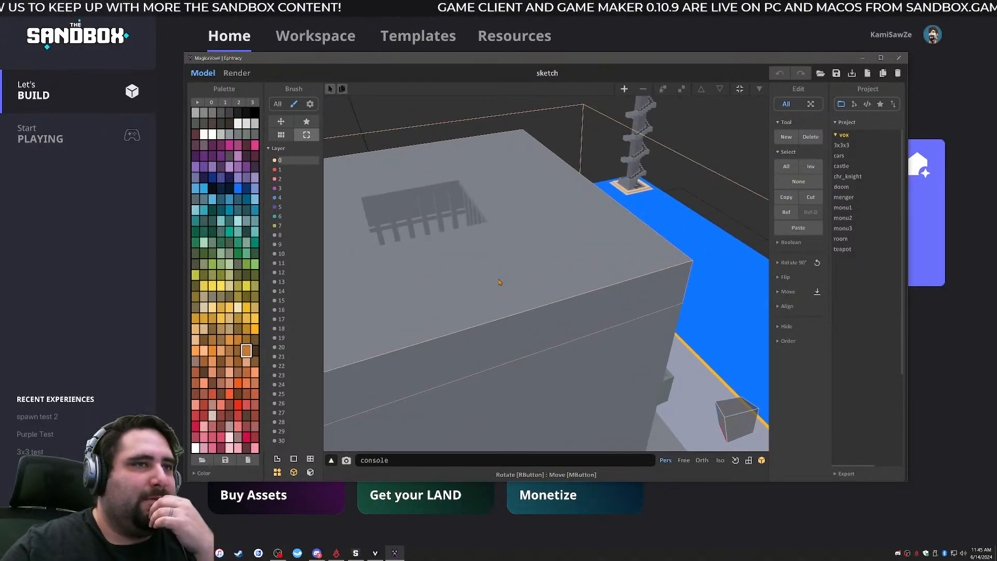
pyautogui.scroll(-10, 499, 282)
pyautogui.scroll(5, 554, 316)
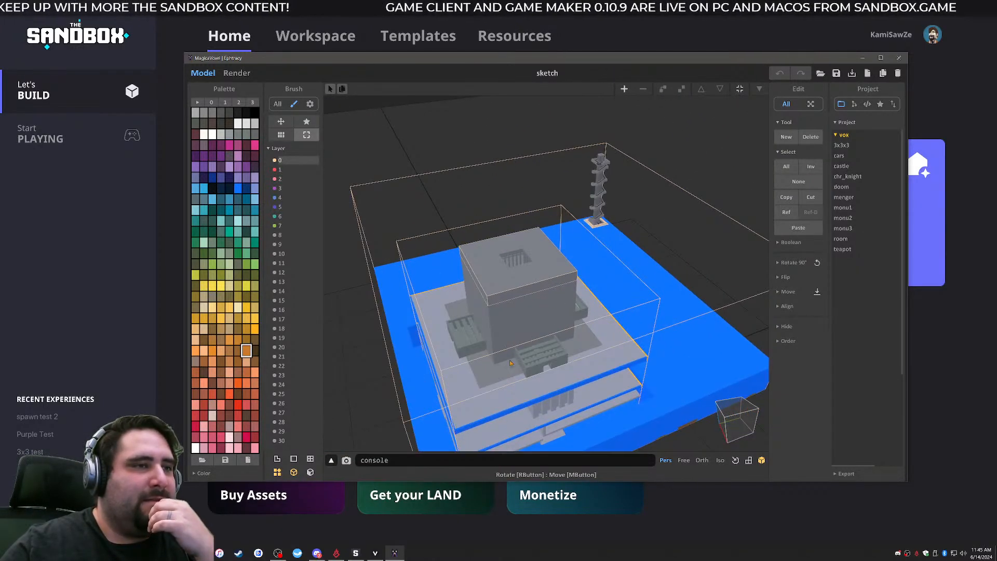
# - Close MagicaVoxel and open the Purple Test experience from the Game Maker workspace
pyautogui.click(899, 58)
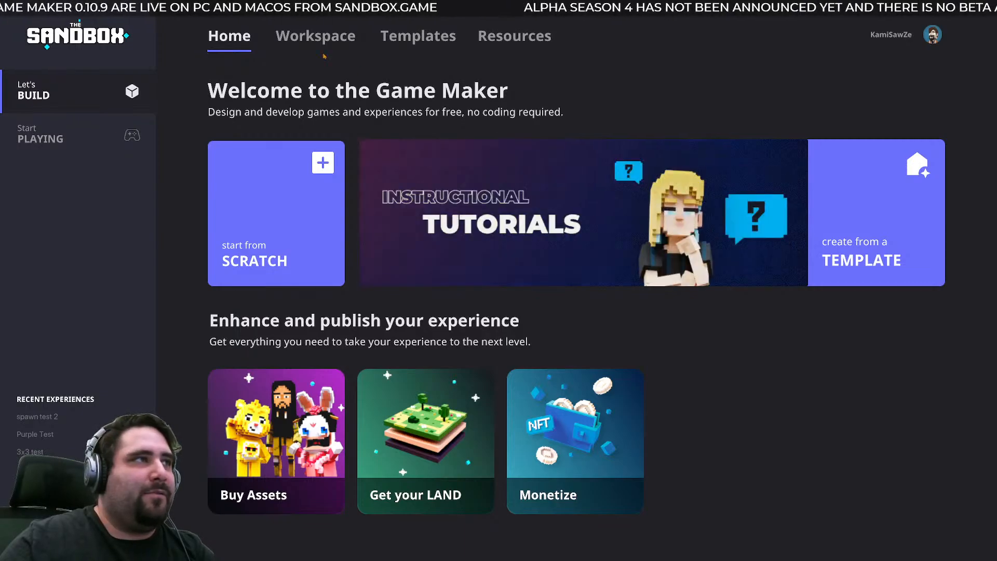
pyautogui.click(308, 39)
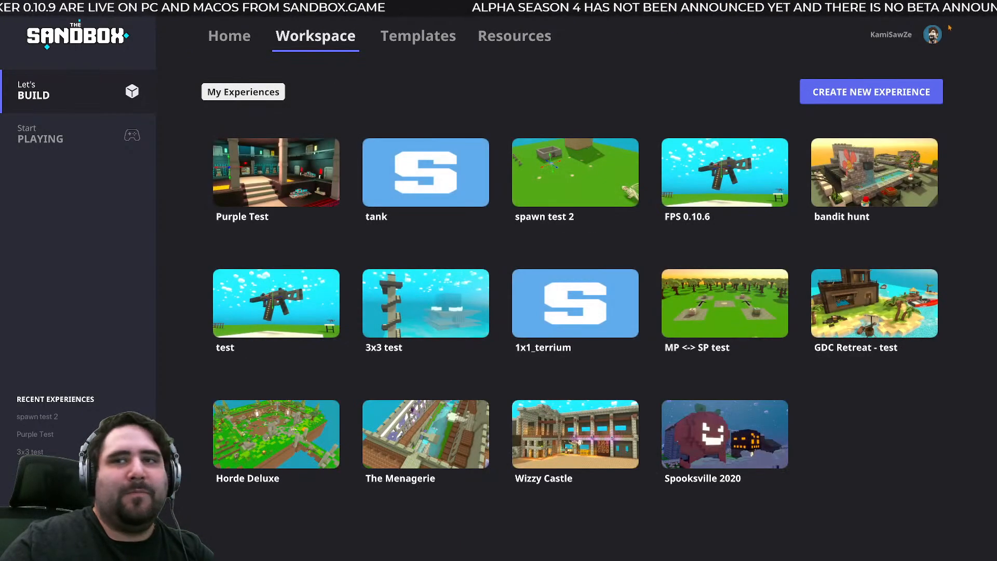
pyautogui.click(276, 193)
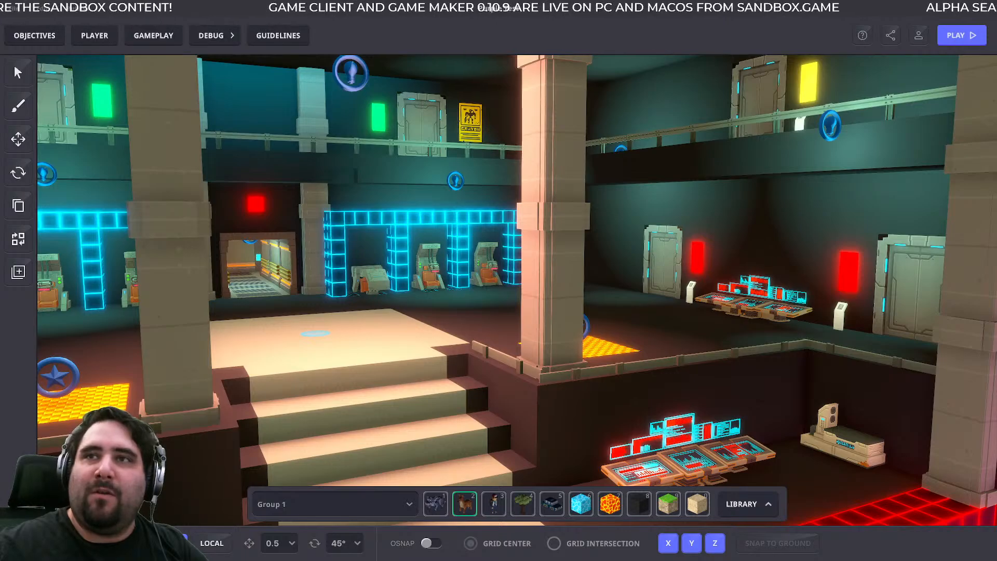
# - Bring up the Magic Palette website in the browser, read its introduction and feature cards, and return to Game Maker
pyautogui.moveTo(987, 234); pyautogui.dragTo(639, 0)
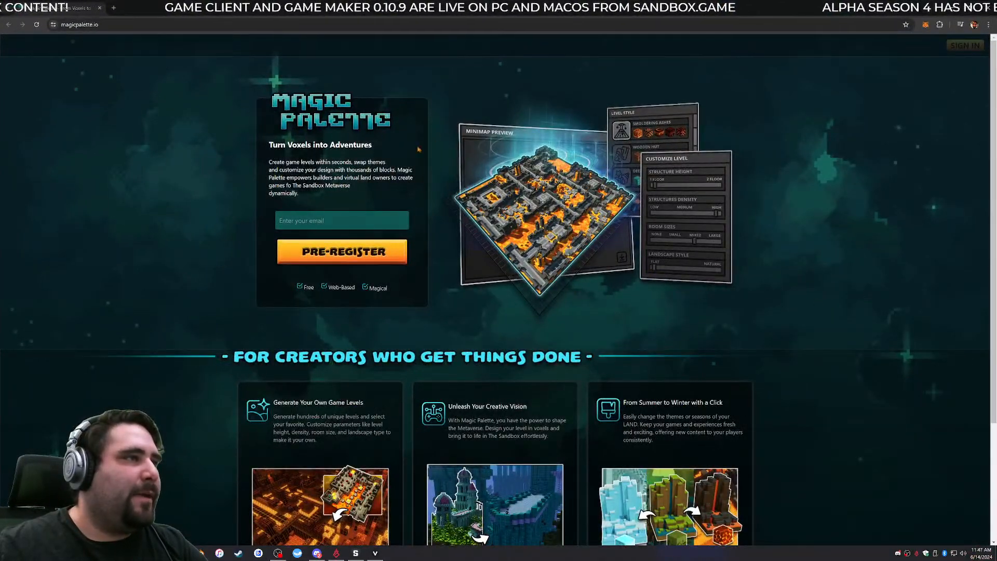
pyautogui.scroll(-2, 696, 270)
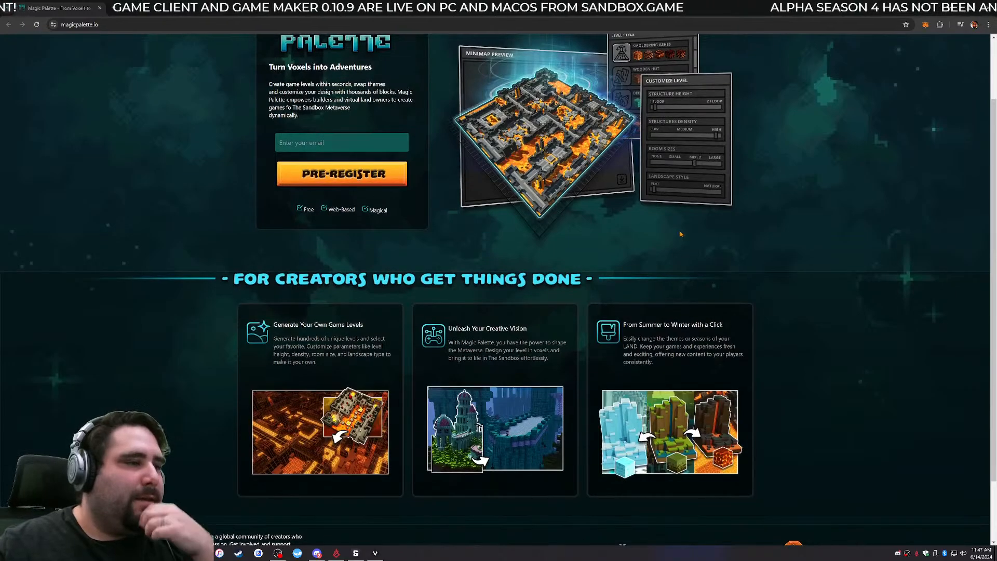
pyautogui.scroll(-2, 681, 234)
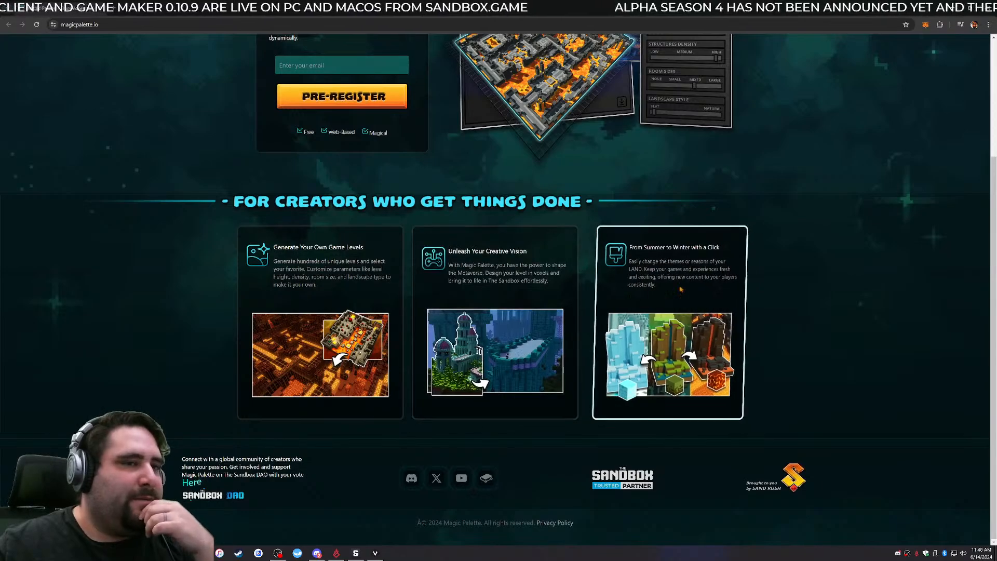
pyautogui.scroll(3, 866, 385)
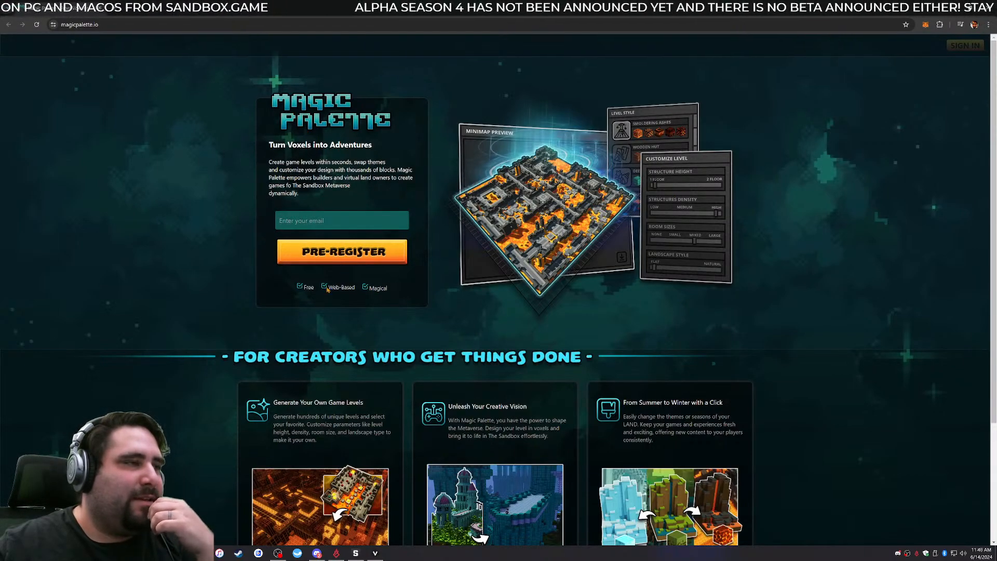
pyautogui.scroll(-3, 671, 263)
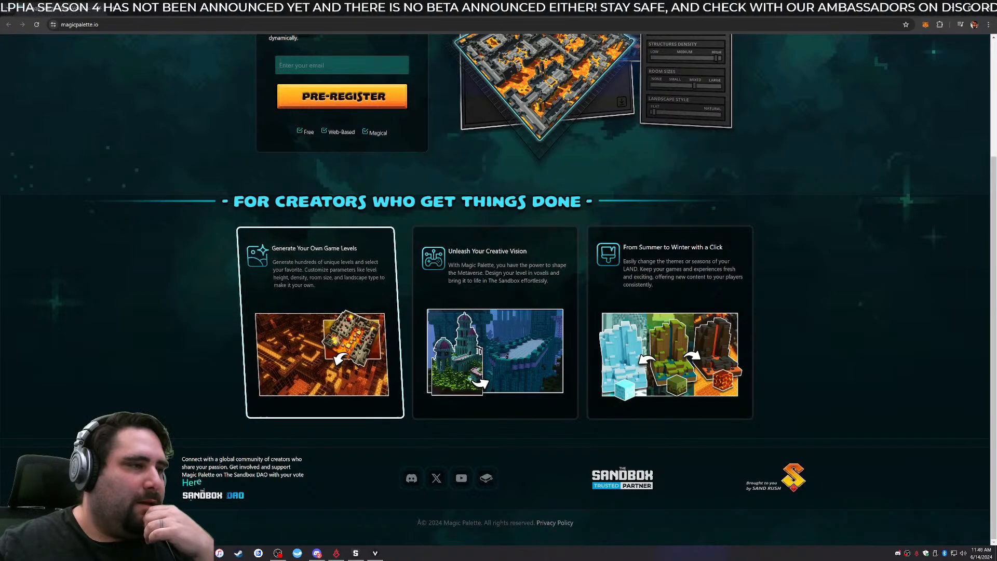
pyautogui.scroll(2, 332, 378)
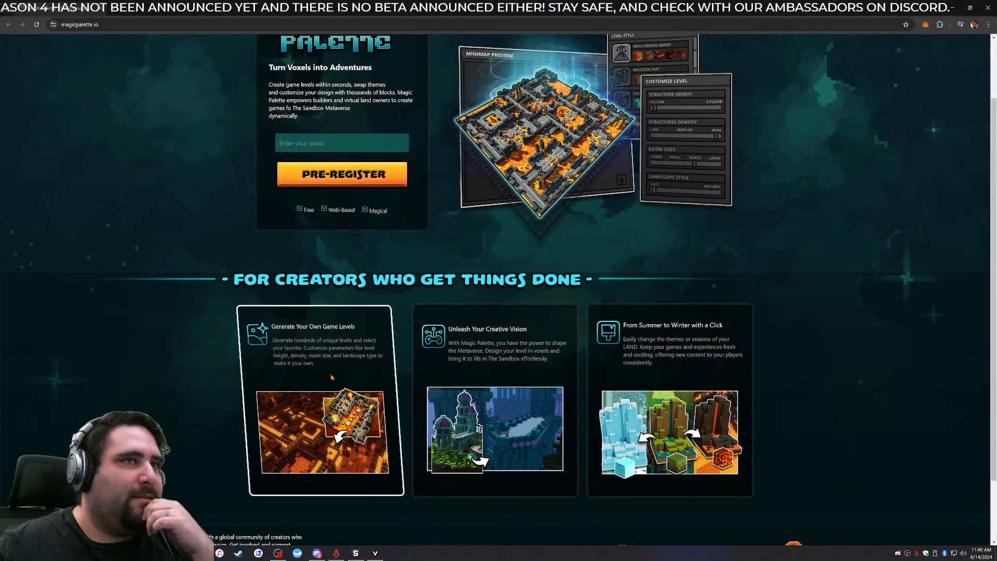
pyautogui.scroll(2, 331, 378)
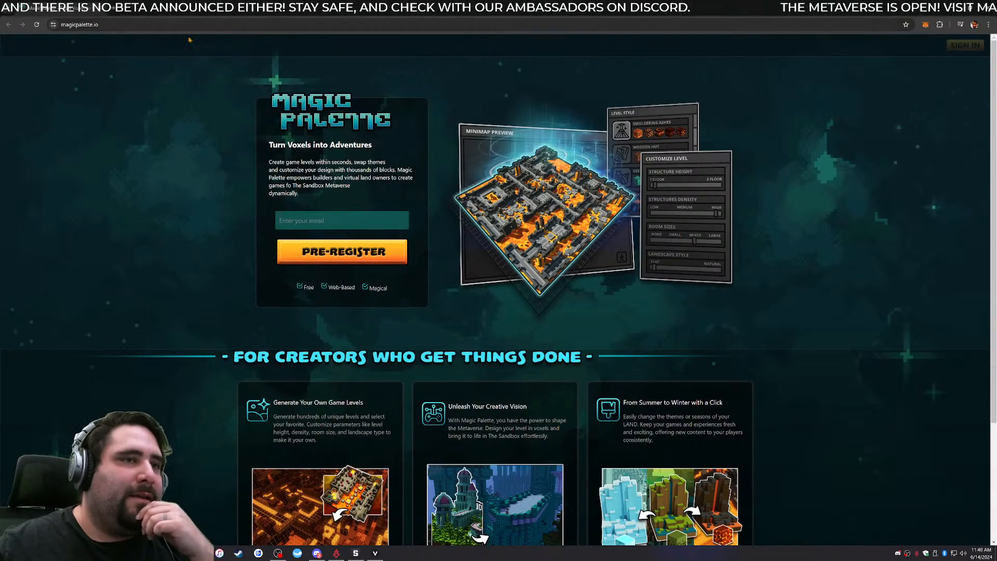
pyautogui.hotkey('alt', 'Tab')
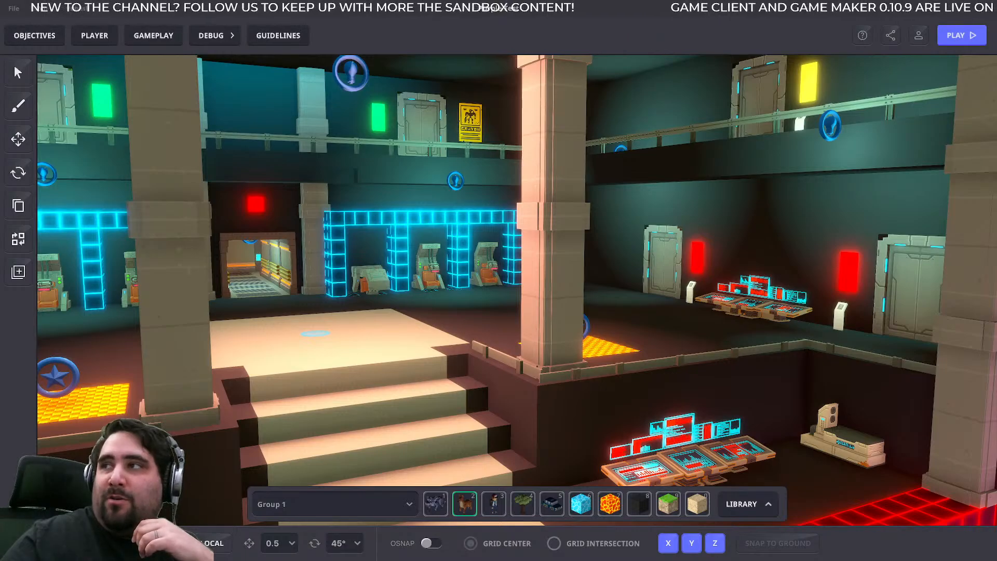
# - Bring up The Sandbox's Manage Wallet documentation in a maximized browser and look through the page's matches for "bits"
pyautogui.moveTo(738, 560); pyautogui.dragTo(535, 55)
pyautogui.doubleClick(535, 55)
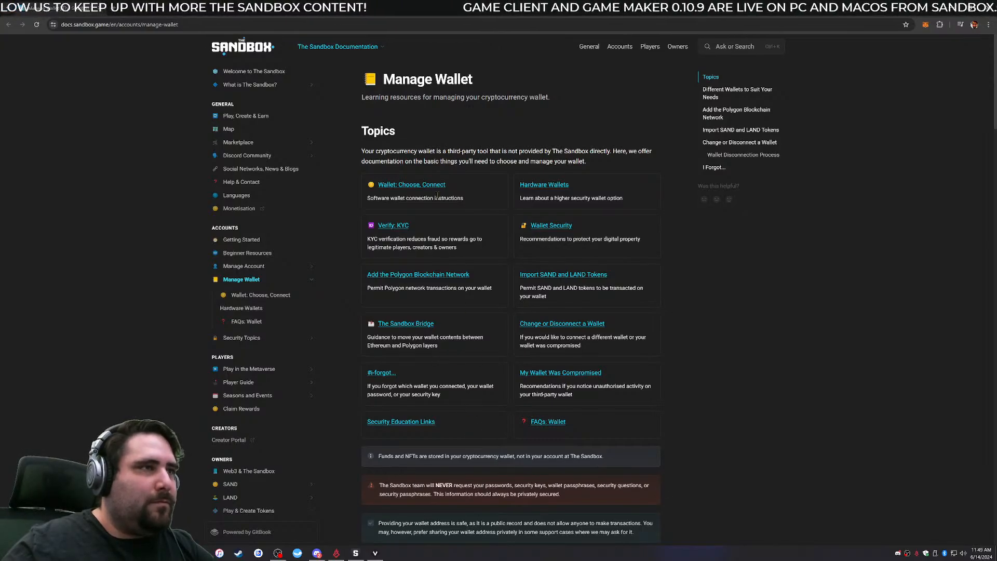
pyautogui.scroll(-4, 457, 357)
pyautogui.scroll(-10, 469, 355)
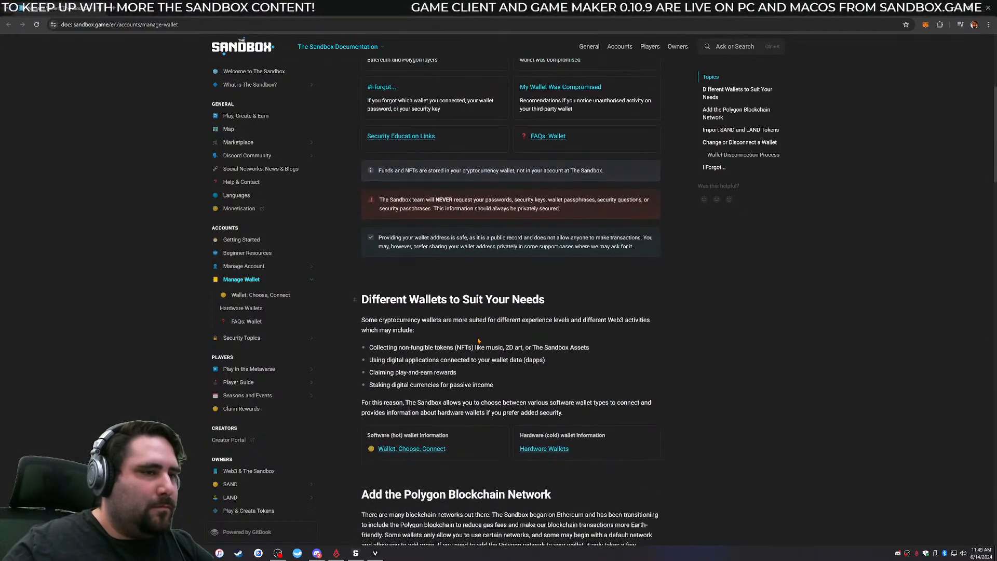
pyautogui.hotkey('ctrl', 'f')
pyautogui.write('bits')
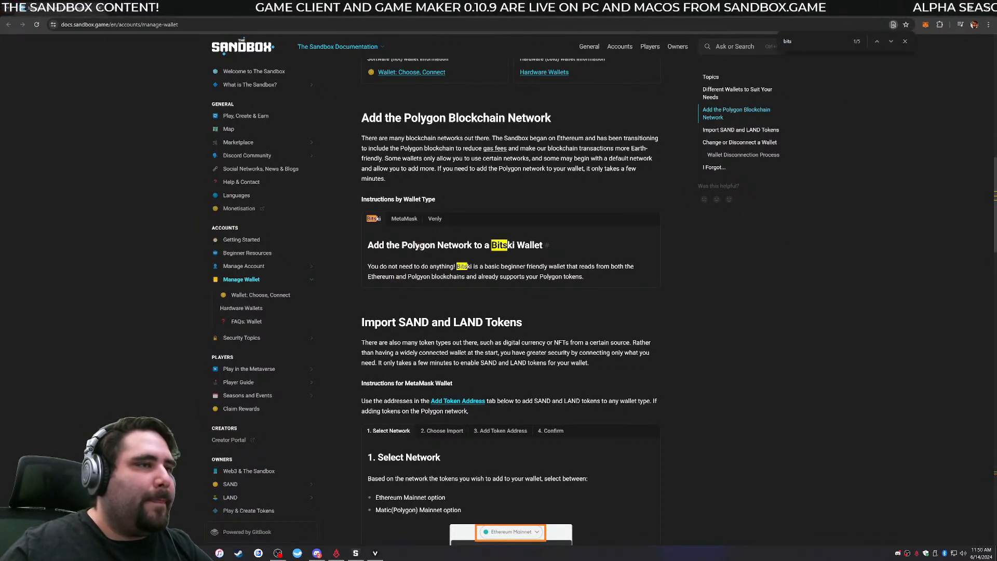
pyautogui.click(892, 41)
pyautogui.click(891, 42)
pyautogui.click(892, 41)
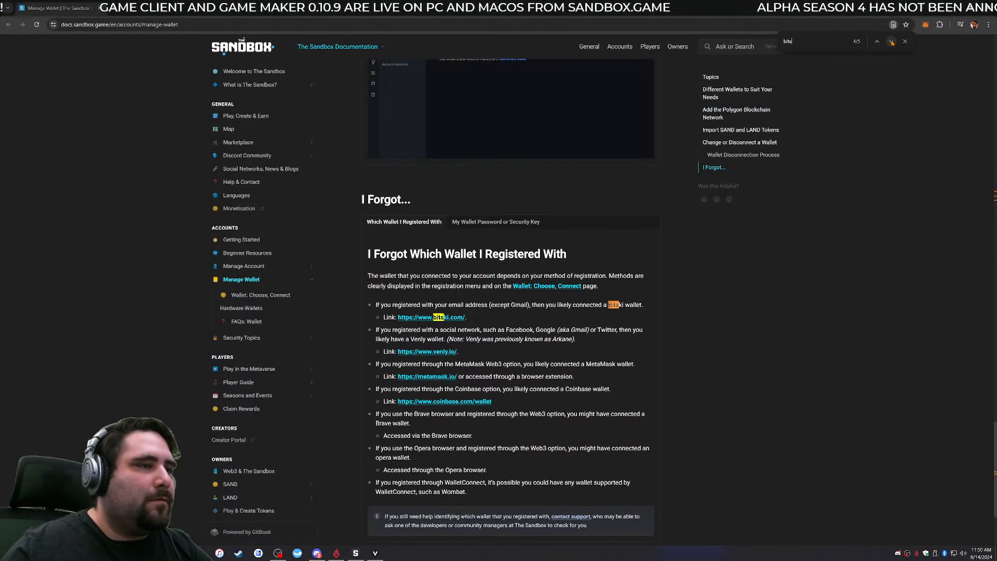
pyautogui.click(891, 42)
pyautogui.click(891, 42)
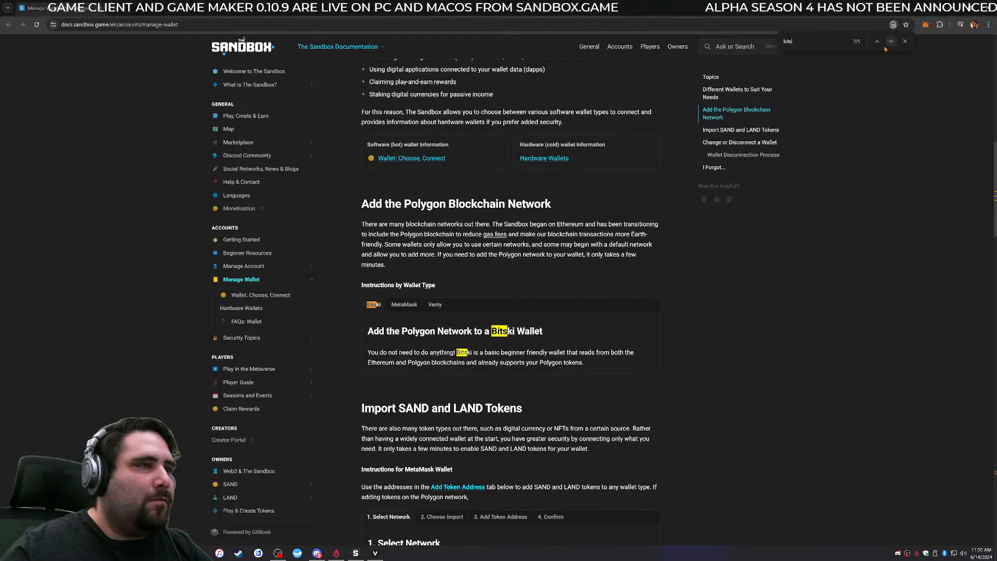
# - Search the Manage Wallet page for "change" and open the Change or Disconnect a Wallet section
pyautogui.scroll(10, 731, 362)
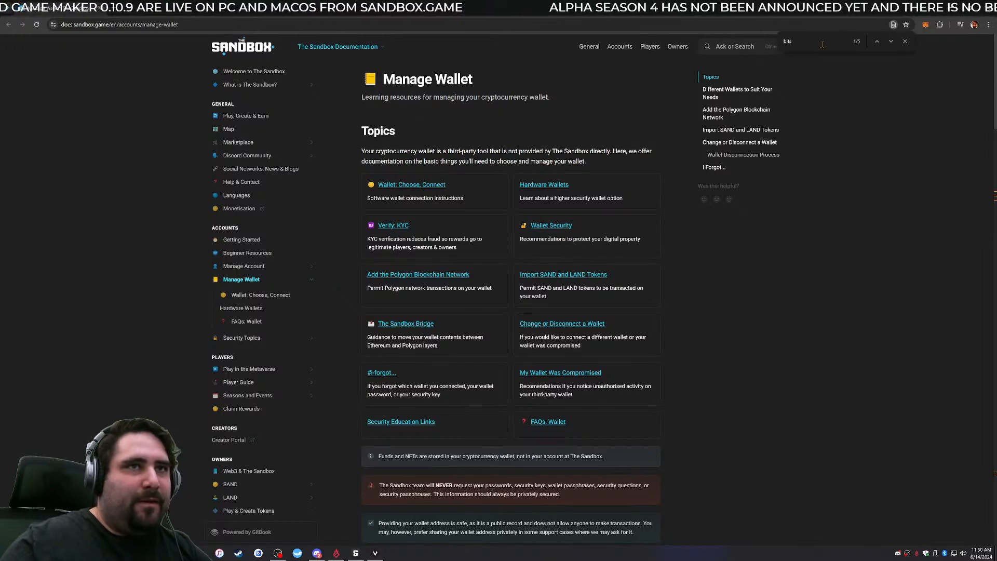
pyautogui.write('change')
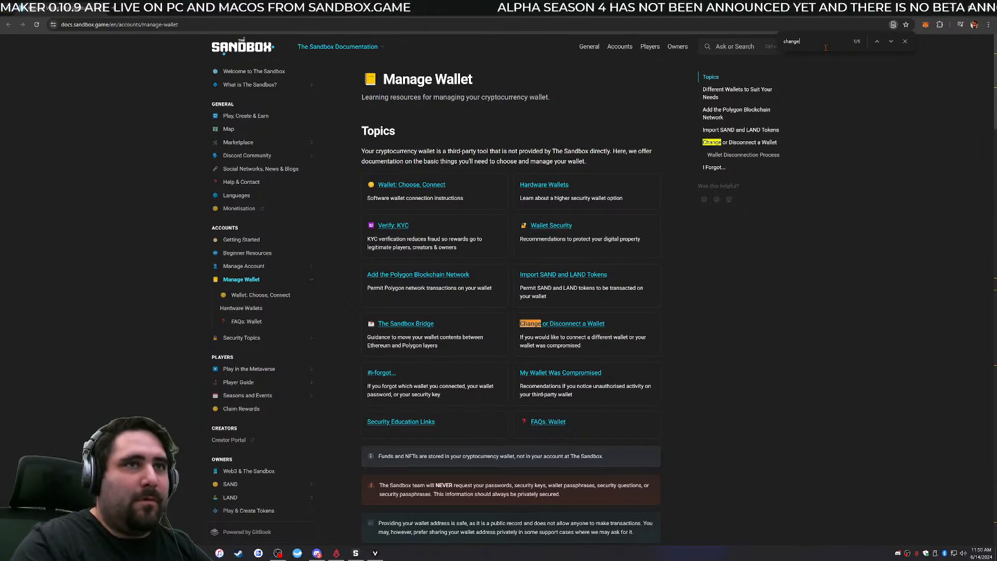
pyautogui.click(560, 324)
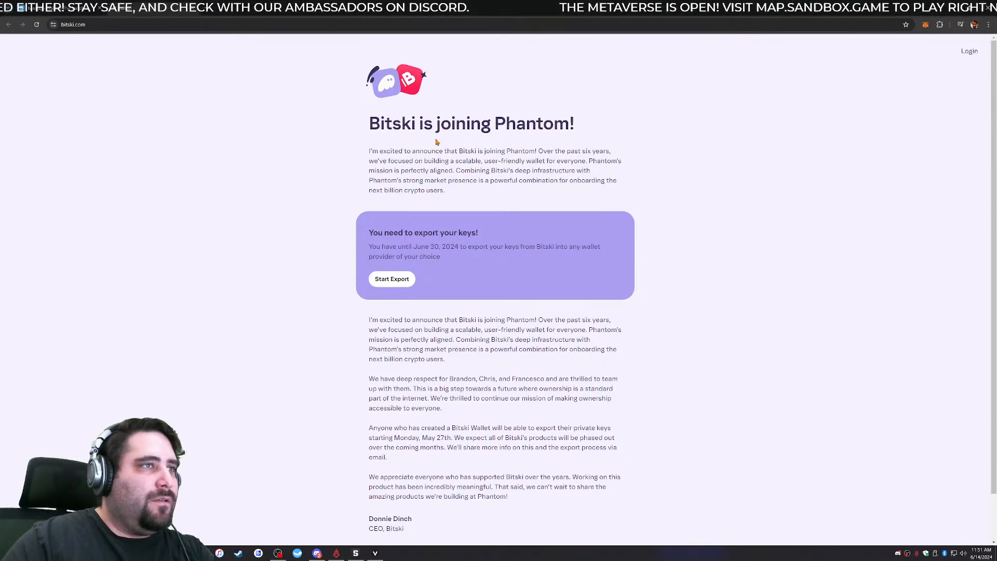
# - Read the Bitski announcement on joining Phantom, dismiss the wallet page's text search and close the documentation window
pyautogui.scroll(-1, 431, 144)
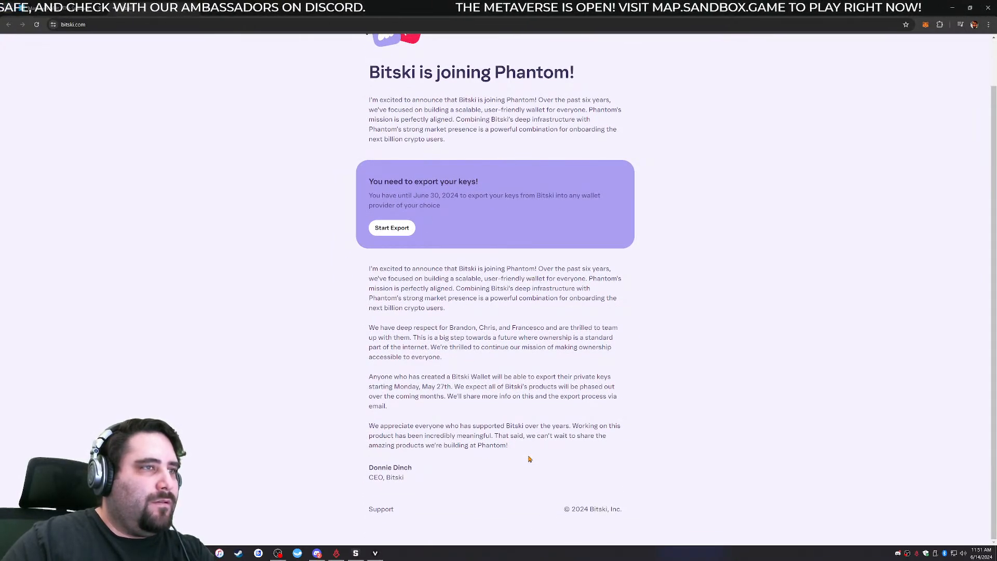
pyautogui.scroll(1, 485, 228)
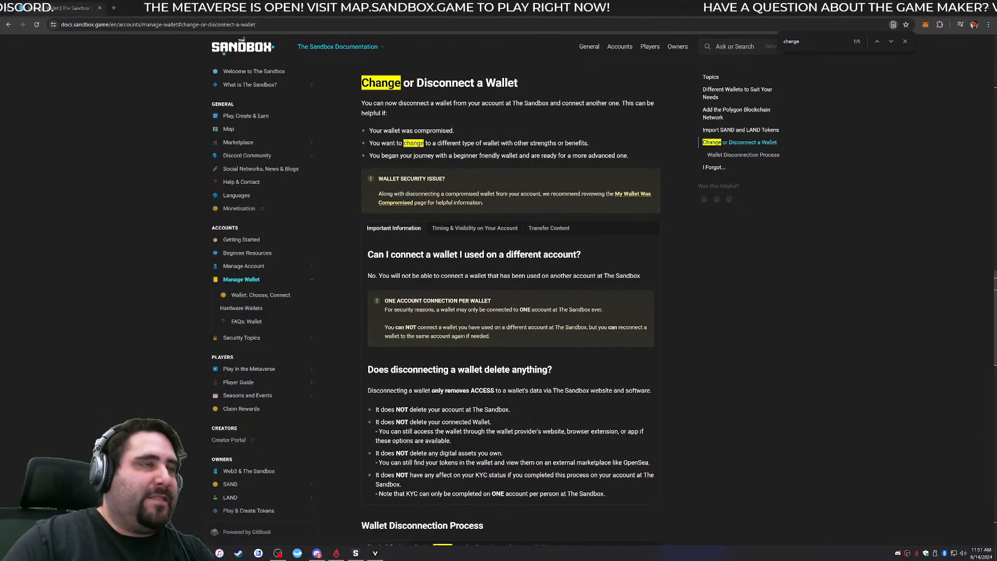
pyautogui.click(905, 42)
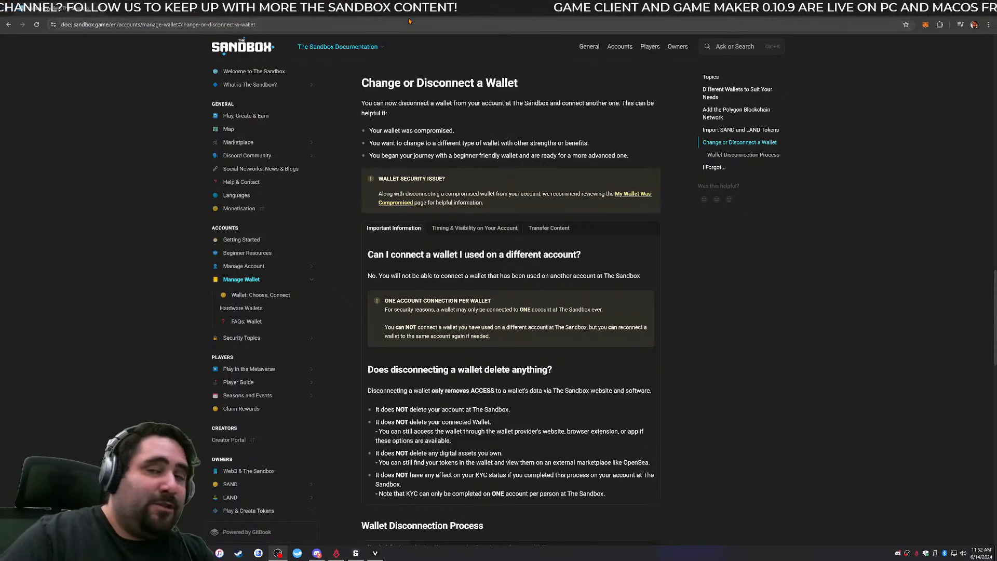
pyautogui.doubleClick(435, 18)
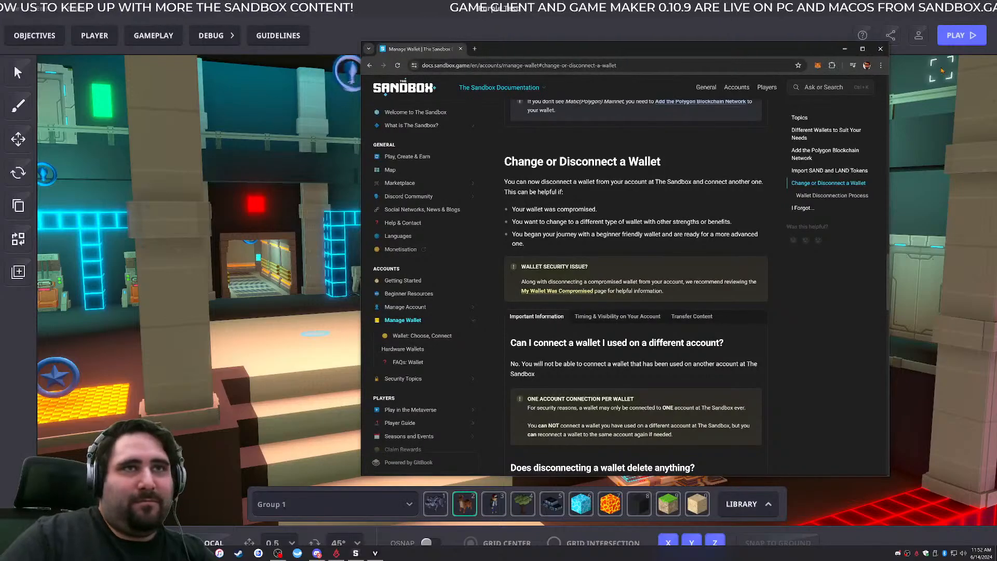
pyautogui.click(880, 48)
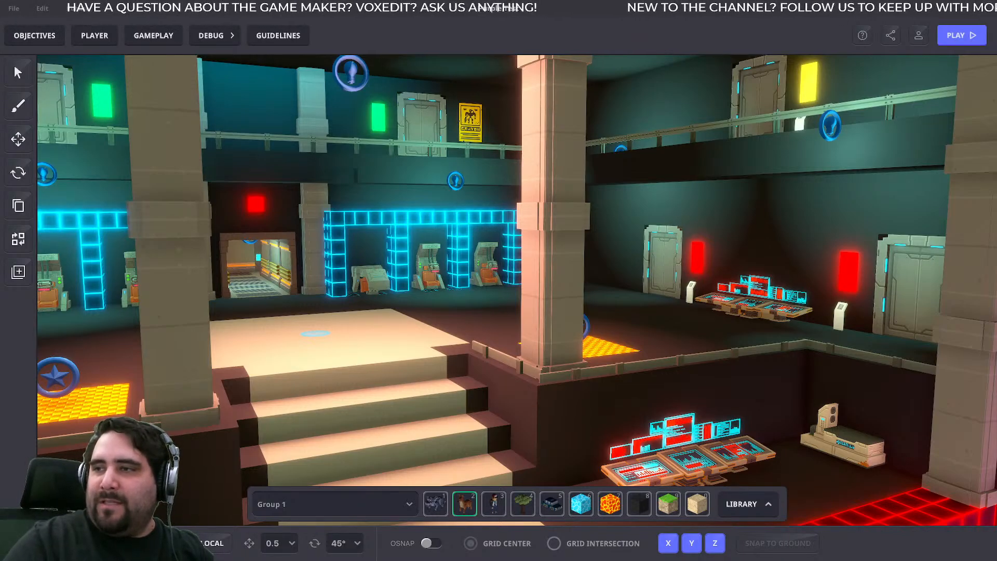
# - Bring up the Medium article announcing Builders' Challenge 2 over Game Maker and read from the introduction to the Mechanics section
pyautogui.moveTo(996, 67); pyautogui.dragTo(439, 1)
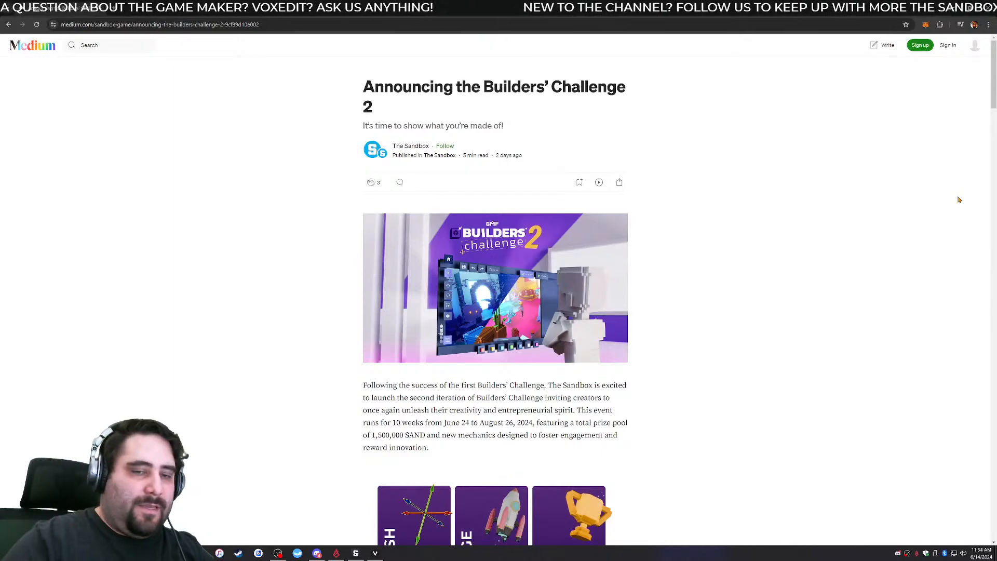
pyautogui.moveTo(608, 8); pyautogui.dragTo(539, 72)
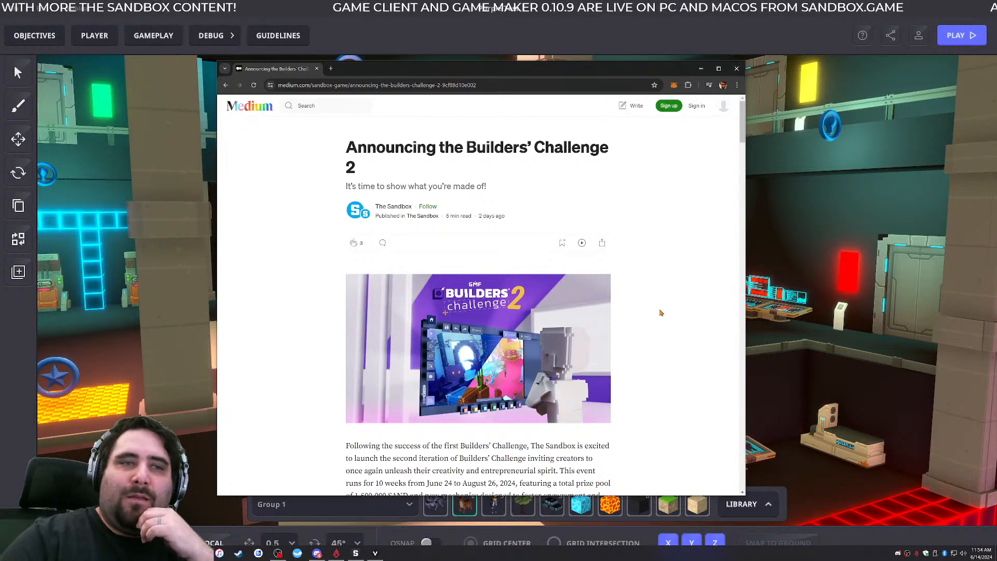
pyautogui.scroll(-3, 660, 311)
pyautogui.scroll(-2, 661, 313)
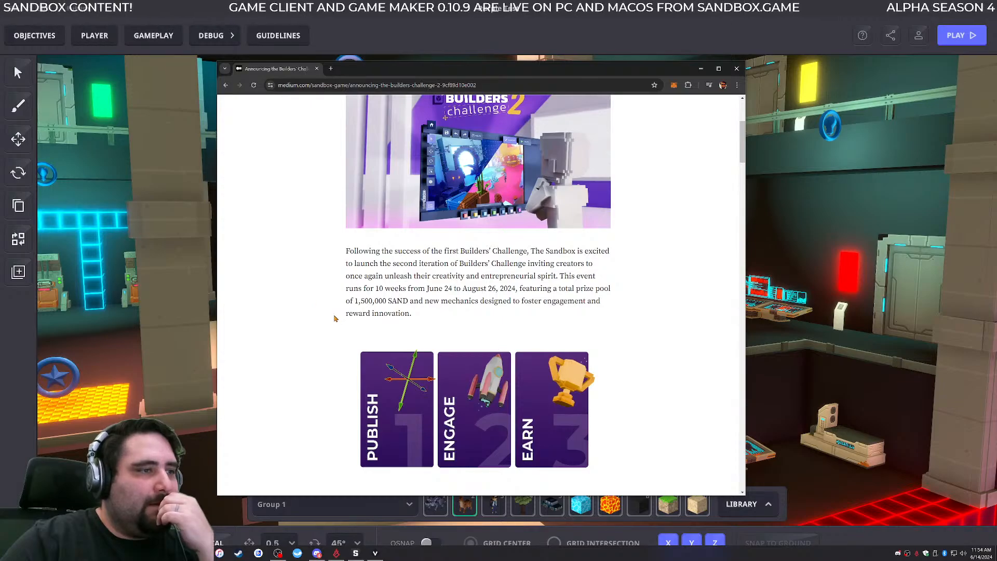
pyautogui.scroll(-5, 335, 318)
pyautogui.scroll(-5, 324, 310)
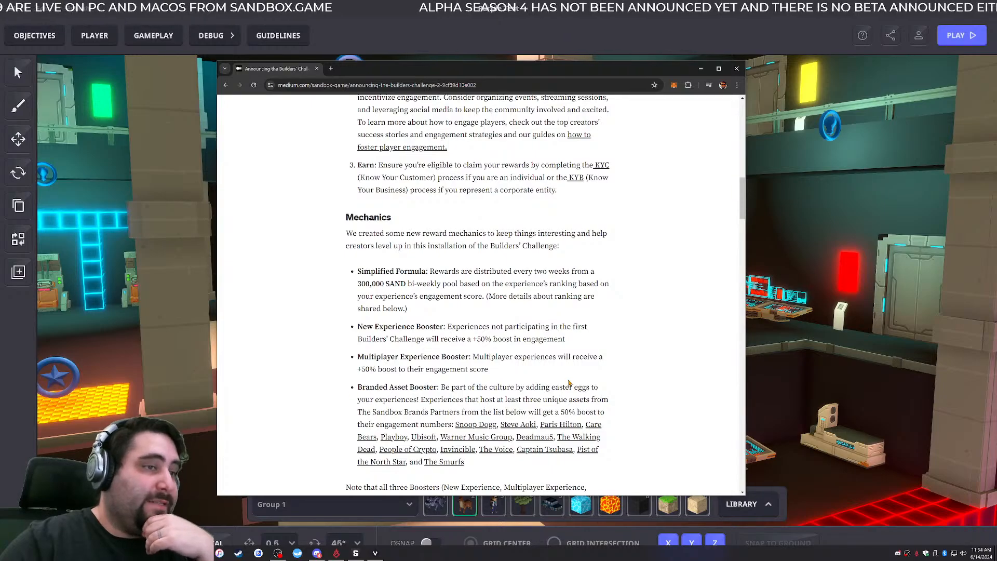
# - Examine the article's reward formula, the New Experience, Multiplayer and Branded Asset boosters, and the note on combining them
pyautogui.moveTo(375, 275); pyautogui.dragTo(498, 397)
pyautogui.click(568, 398)
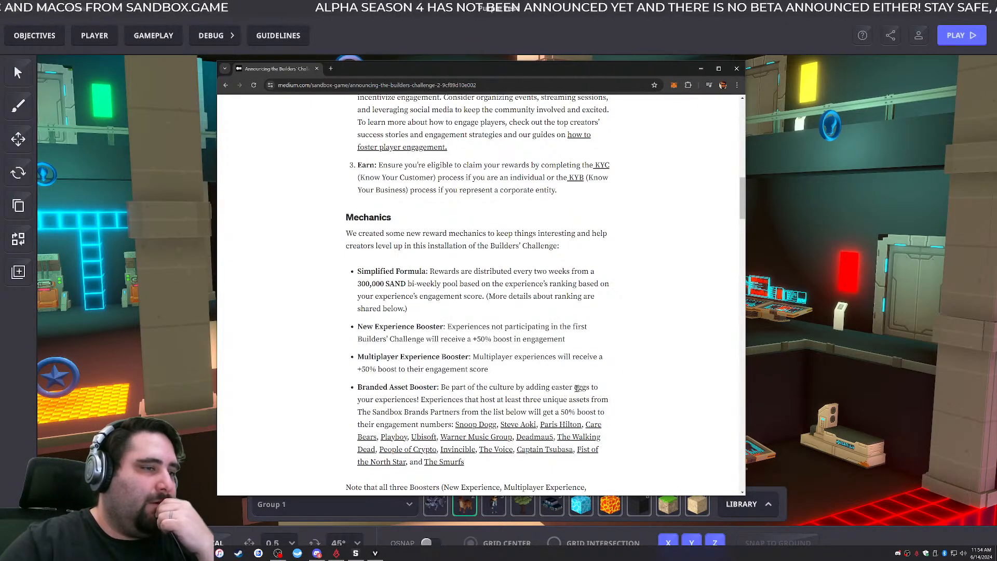
pyautogui.scroll(-2, 575, 389)
pyautogui.moveTo(375, 410); pyautogui.dragTo(359, 410)
pyautogui.moveTo(432, 410); pyautogui.dragTo(538, 426)
pyautogui.click(538, 425)
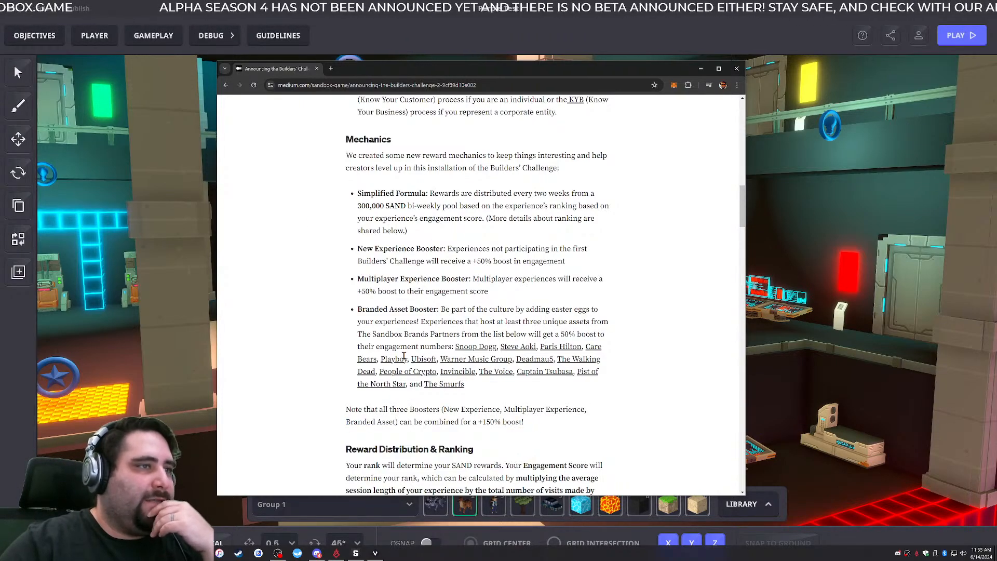
pyautogui.moveTo(382, 248); pyautogui.dragTo(414, 322)
pyautogui.click(468, 308)
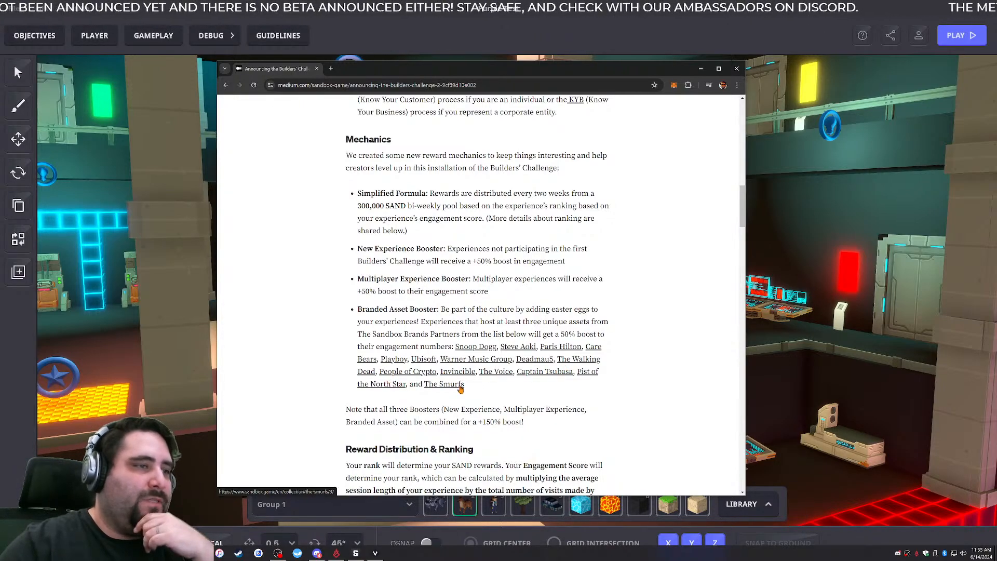
# - Read the article's Reward Distribution & Ranking section, return to the boosters list and move the article window off the Game Maker scene
pyautogui.scroll(-2, 615, 412)
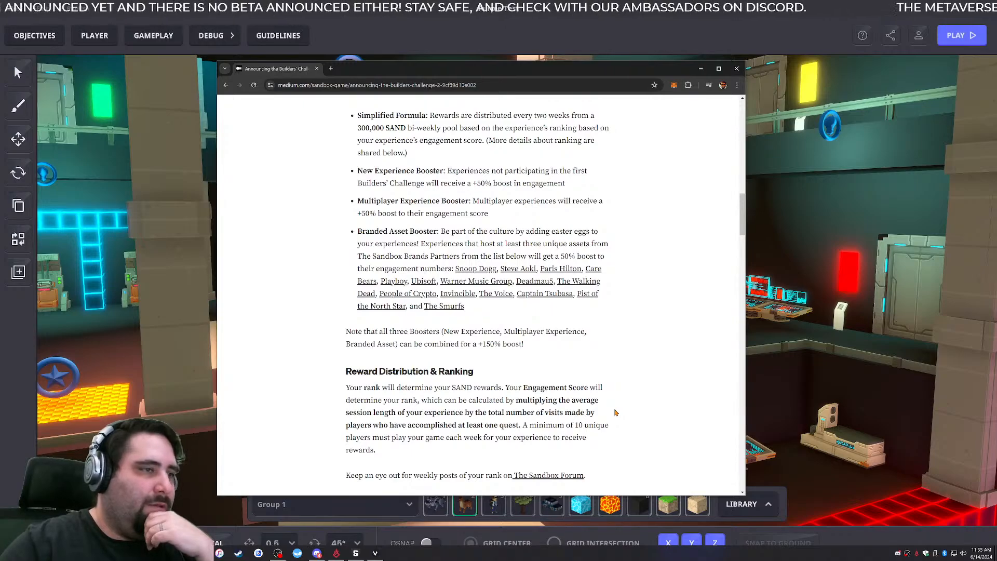
pyautogui.scroll(-3, 616, 413)
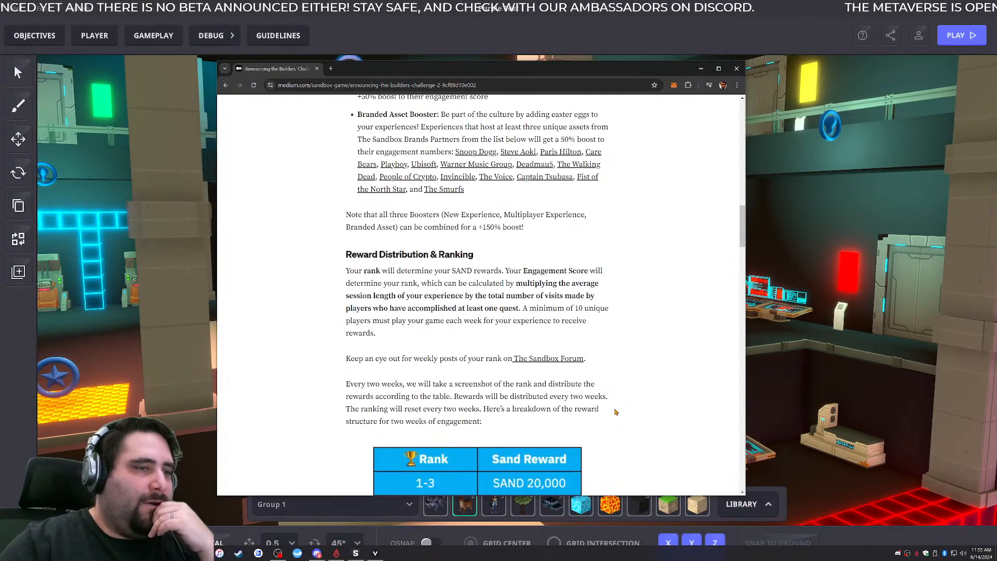
pyautogui.scroll(3, 615, 410)
pyautogui.scroll(2, 616, 412)
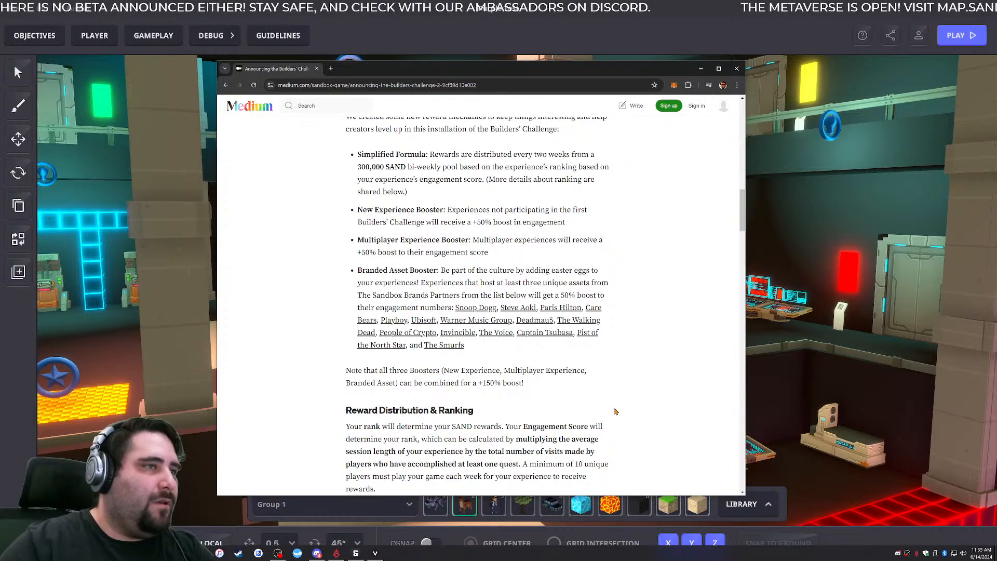
pyautogui.moveTo(402, 73); pyautogui.dragTo(996, 65)
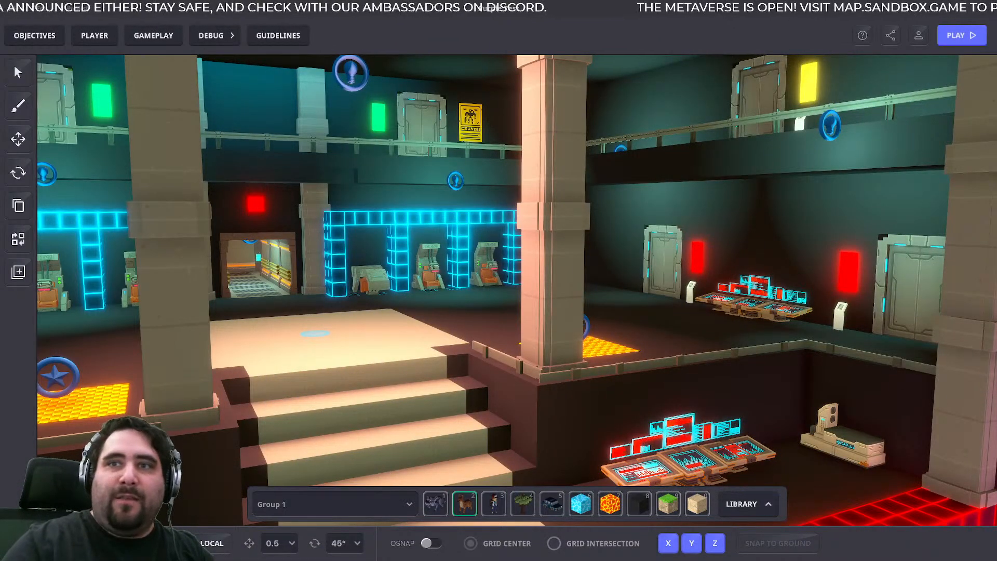
# - Clear the corridor selection and tour the Purple Test scene from the lower-level consoles to the sneaker gallery
pyautogui.click(627, 247)
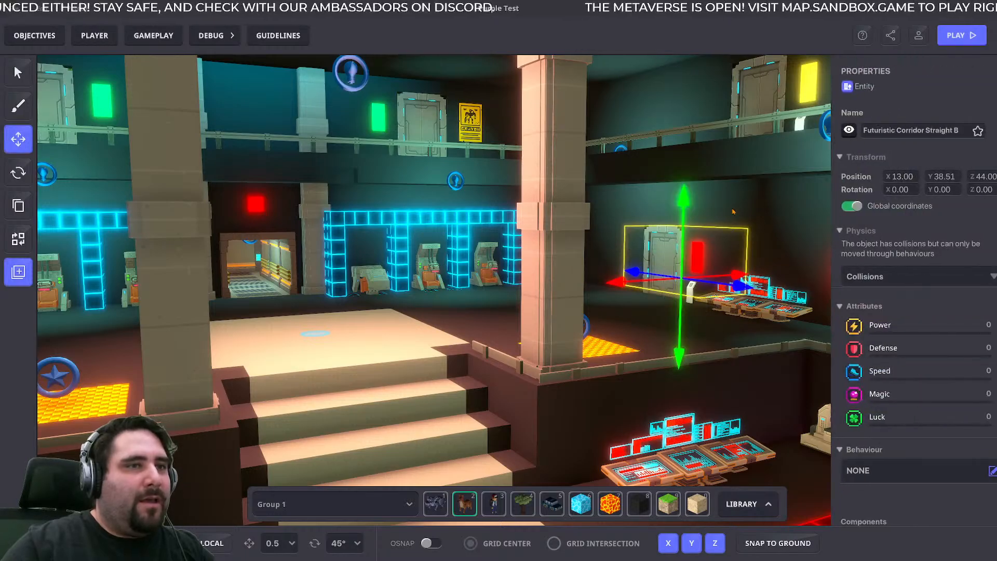
pyautogui.click(525, 290)
pyautogui.moveTo(524, 290); pyautogui.dragTo(428, 320, button='right')
pyautogui.scroll(8, 407, 308)
pyautogui.scroll(4, 407, 308)
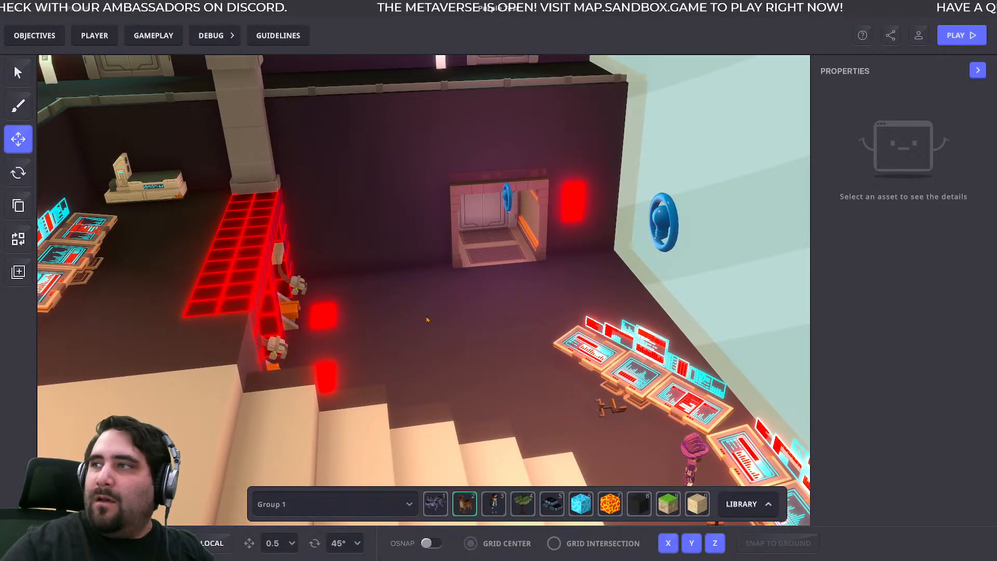
pyautogui.moveTo(486, 319); pyautogui.dragTo(100, 209, button='right')
pyautogui.moveTo(421, 333)
pyautogui.mouseDown(button='right')
pyautogui.moveTo(395, 247)
pyautogui.moveTo(421, 244)
pyautogui.moveTo(264, 139)
pyautogui.moveTo(213, 156)
pyautogui.moveTo(197, 197)
pyautogui.moveTo(297, 353)
pyautogui.moveTo(331, 334)
pyautogui.moveTo(272, 337)
pyautogui.moveTo(337, 338)
pyautogui.moveTo(322, 344)
pyautogui.mouseUp(button='right')
pyautogui.moveTo(383, 357)
pyautogui.mouseDown(button='right')
pyautogui.moveTo(470, 360)
pyautogui.moveTo(353, 380)
pyautogui.mouseUp(button='right')
pyautogui.press('a')
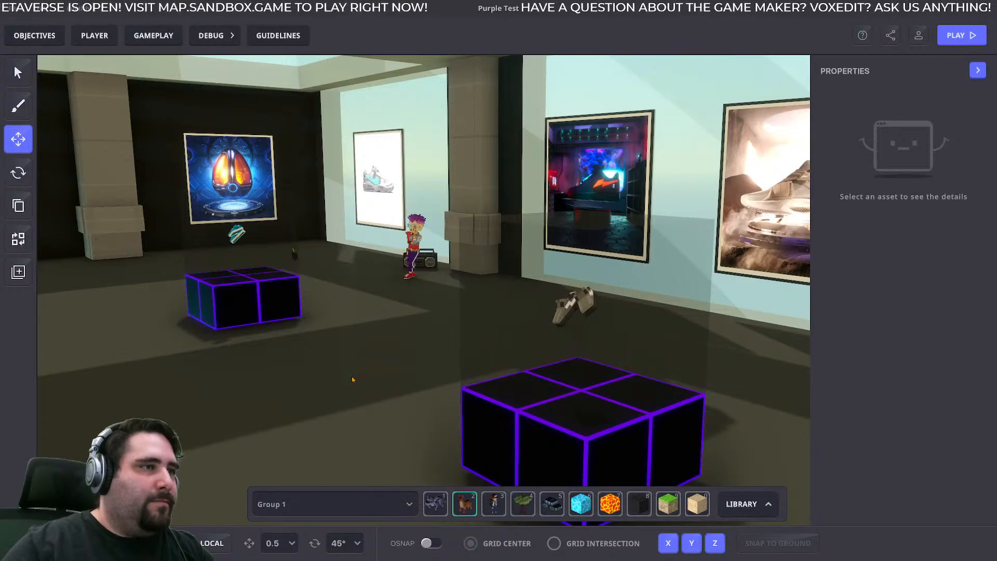
# - Leave the gallery pedestals and examine the main hall's staircase, blue-framed pods and central corridor
pyautogui.moveTo(511, 465); pyautogui.dragTo(494, 392, button='middle')
pyautogui.moveTo(493, 389)
pyautogui.mouseDown(button='right')
pyautogui.moveTo(483, 354)
pyautogui.moveTo(469, 334)
pyautogui.moveTo(463, 341)
pyautogui.moveTo(527, 328)
pyautogui.moveTo(458, 348)
pyautogui.moveTo(423, 336)
pyautogui.moveTo(420, 366)
pyautogui.moveTo(627, 401)
pyautogui.moveTo(671, 356)
pyautogui.moveTo(587, 354)
pyautogui.moveTo(500, 332)
pyautogui.moveTo(688, 345)
pyautogui.moveTo(841, 316)
pyautogui.moveTo(639, 339)
pyautogui.moveTo(421, 333)
pyautogui.mouseUp(button='right')
pyautogui.press('s')
pyautogui.moveTo(821, 327); pyautogui.dragTo(414, 269, button='right')
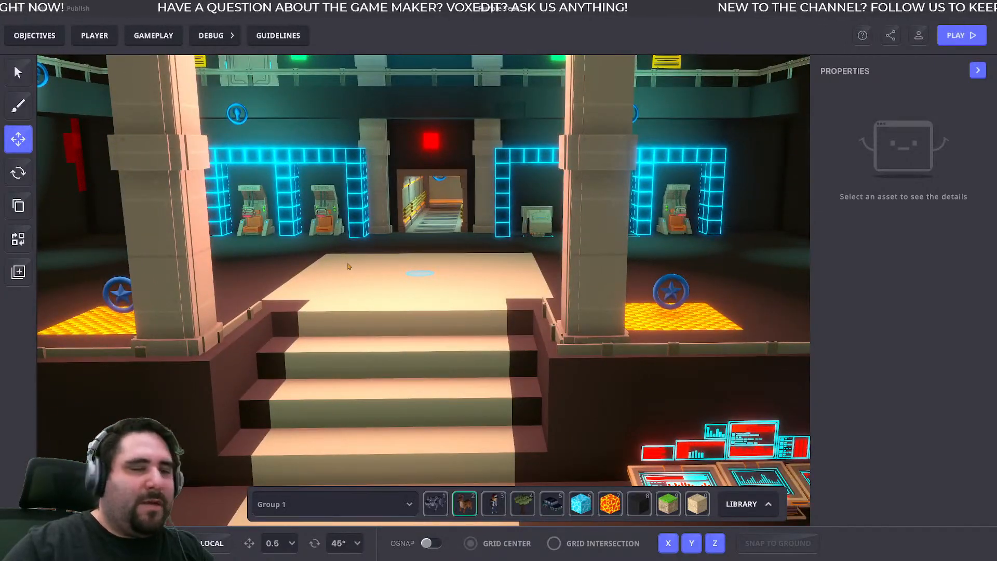
pyautogui.scroll(1, 349, 267)
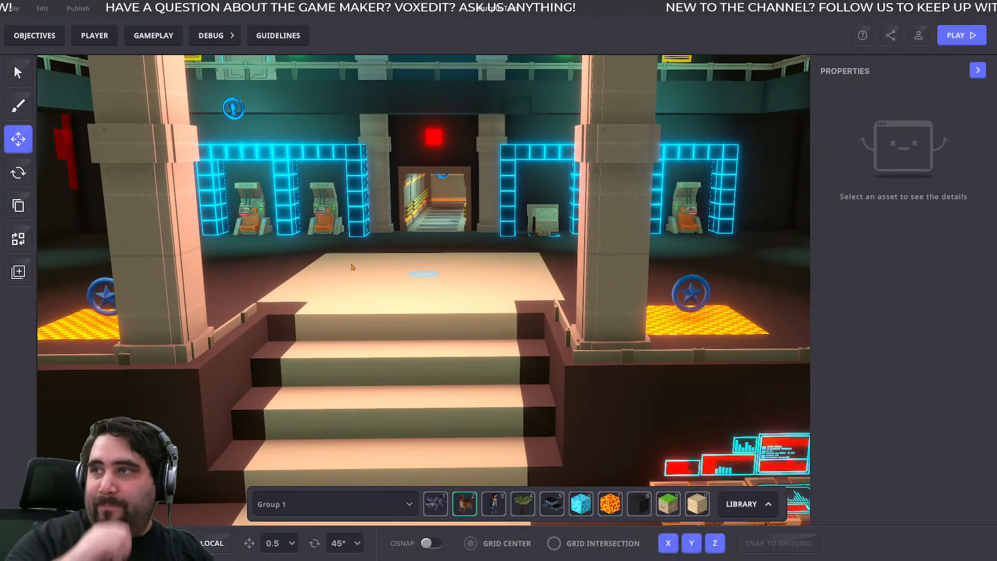
pyautogui.moveTo(387, 283); pyautogui.dragTo(434, 296, button='right')
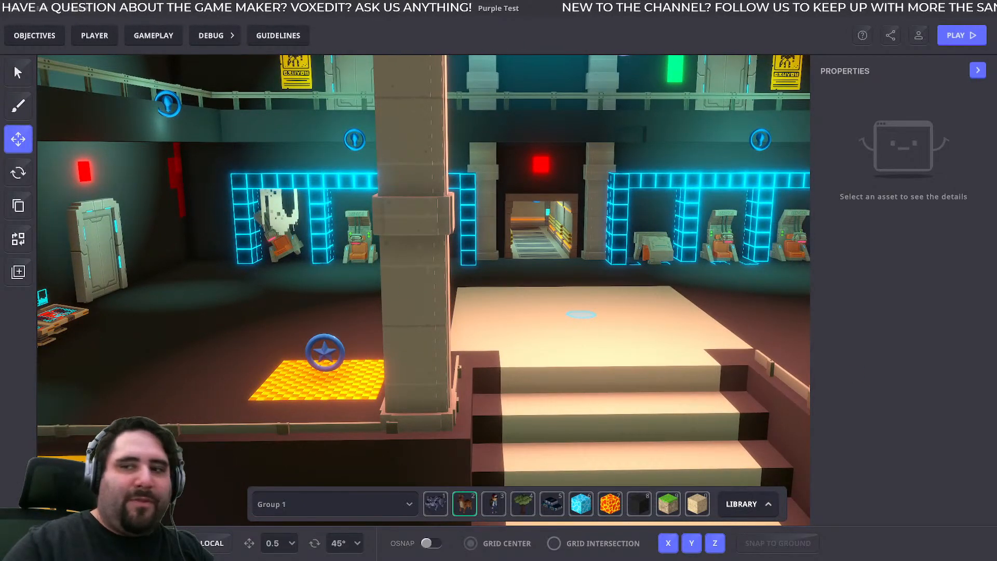
# - Switch to the VoxEdit model, bring the Builders' Challenge 2 article over it and reread the Branded Asset Booster paragraph
pyautogui.hotkey('alt', 'Tab')
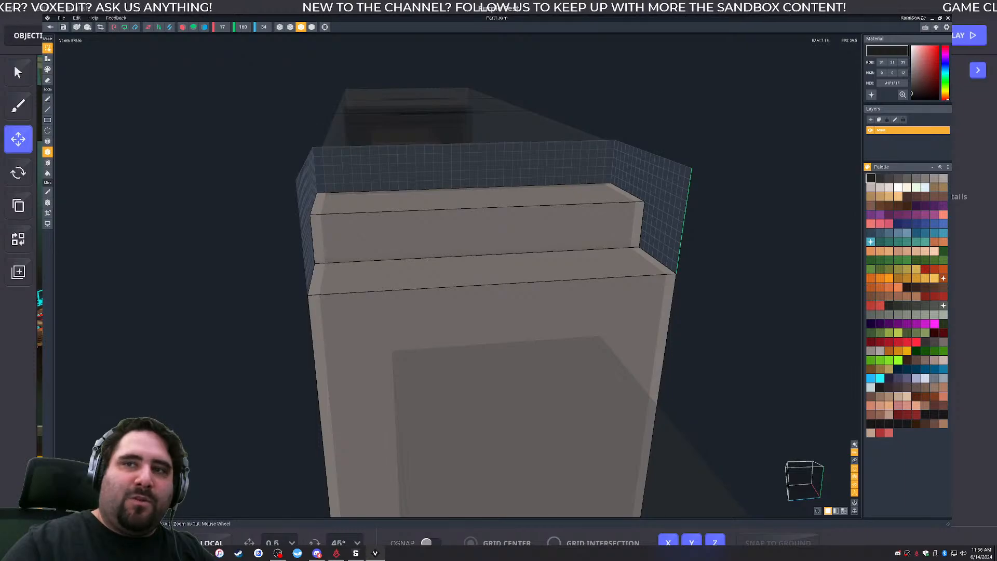
pyautogui.moveTo(996, 64); pyautogui.dragTo(548, 68)
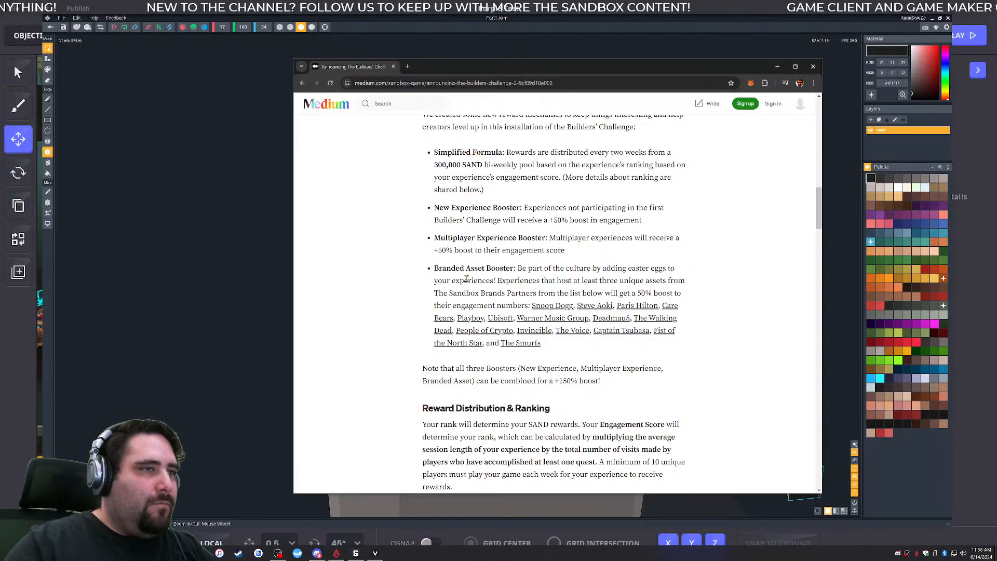
pyautogui.moveTo(543, 268); pyautogui.dragTo(648, 290)
pyautogui.click(539, 279)
pyautogui.click(649, 290)
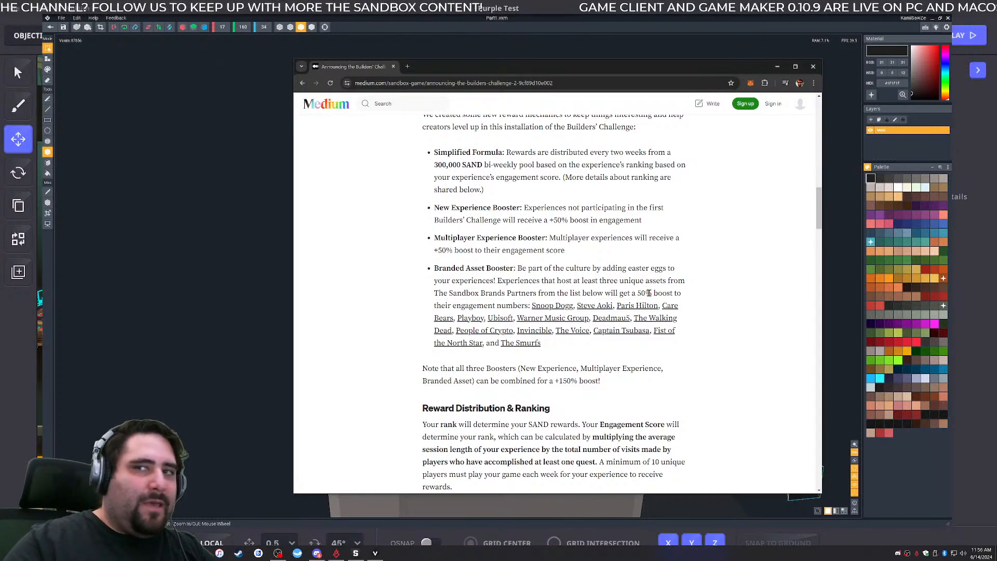